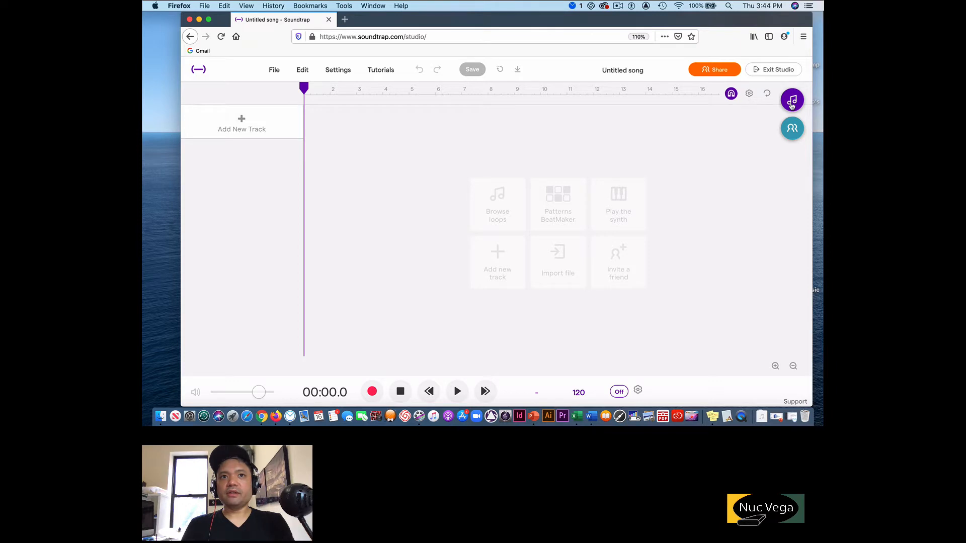
Open the loop library, filter it to Synth loops and preview the Organ - Rex 4 loop
{"action": "left_click", "coordinate": [792, 101]}
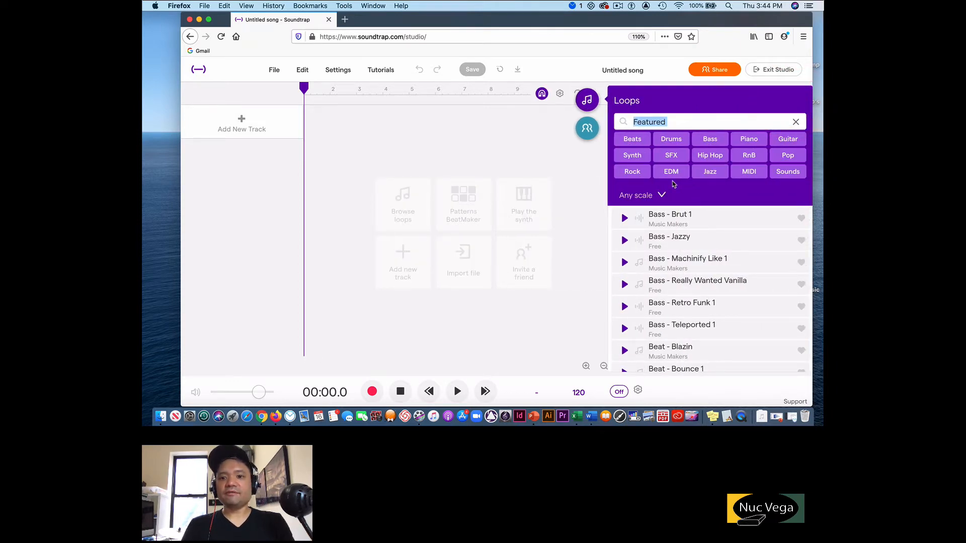
{"action": "left_click", "coordinate": [632, 155]}
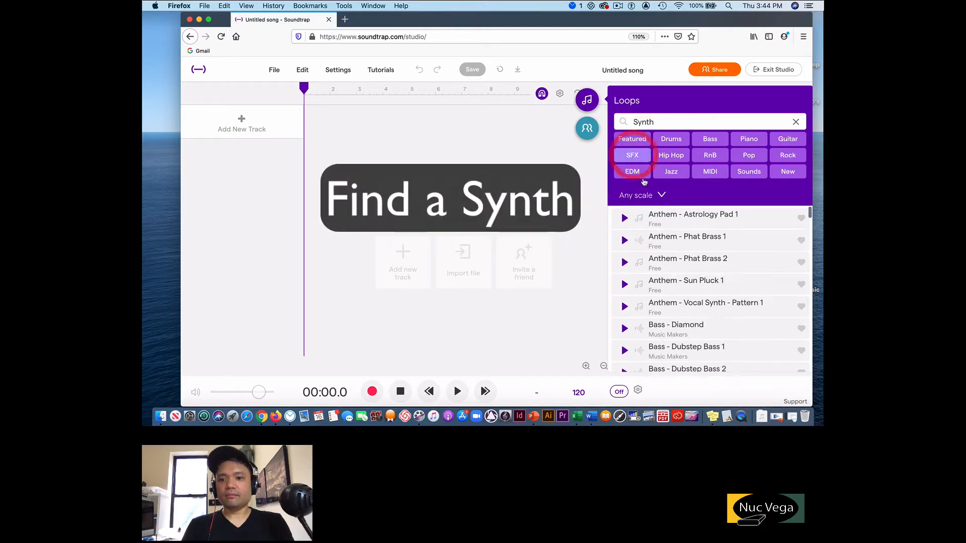
{"action": "scroll", "coordinate": [661, 260], "scroll_direction": "down", "scroll_amount": 5}
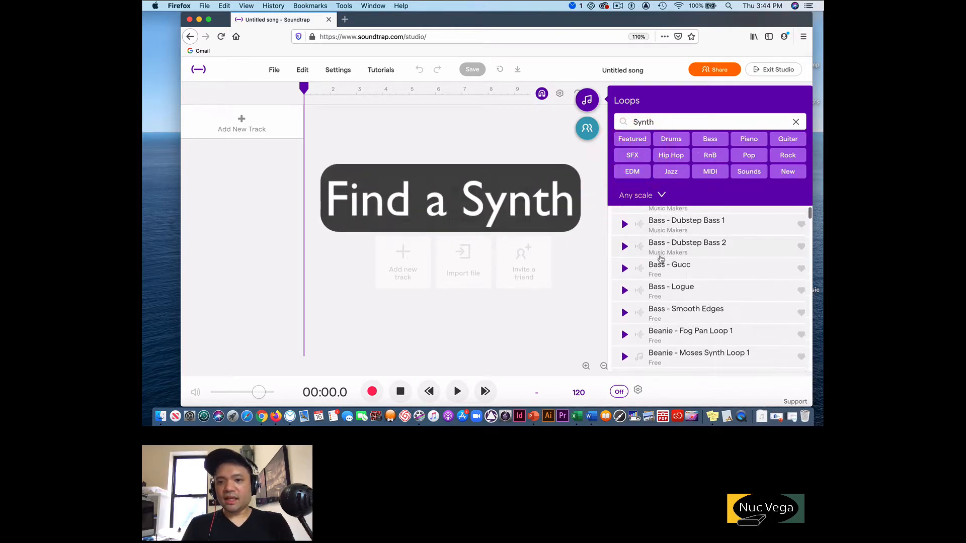
{"action": "scroll", "coordinate": [661, 259], "scroll_direction": "down", "scroll_amount": 15}
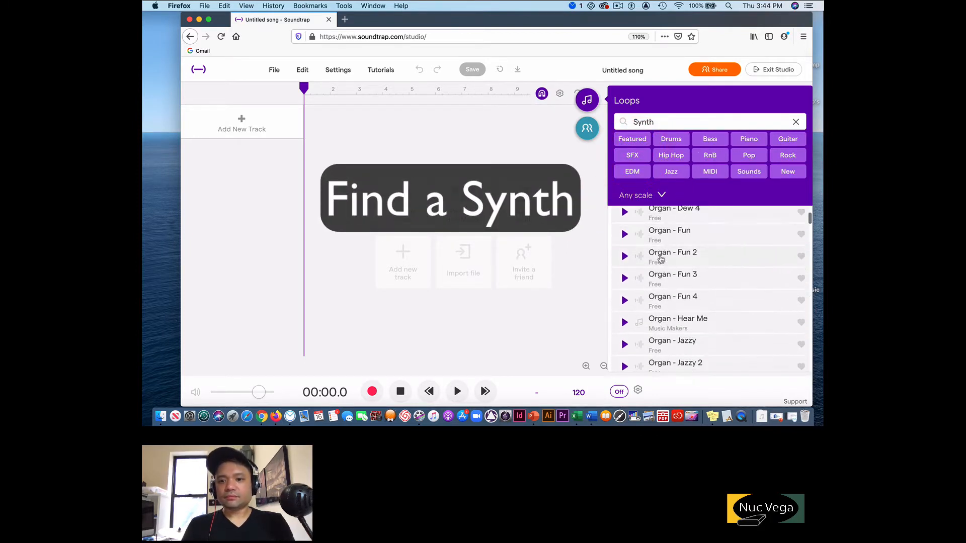
{"action": "scroll", "coordinate": [661, 259], "scroll_direction": "down", "scroll_amount": 10}
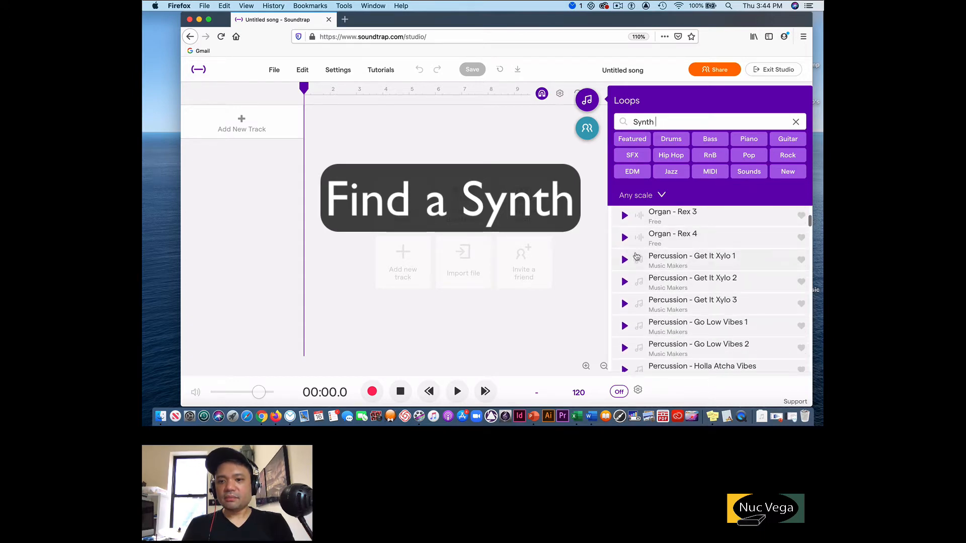
{"action": "left_click", "coordinate": [625, 238]}
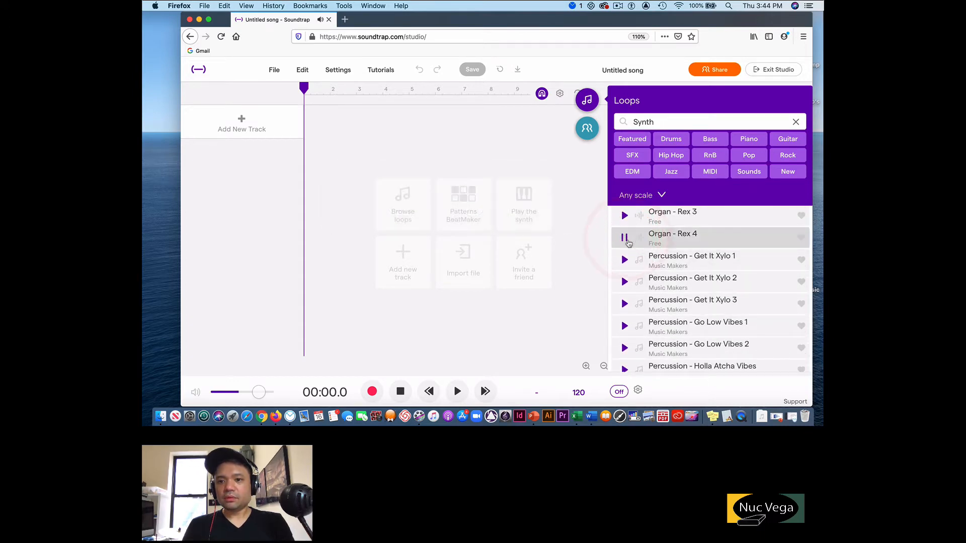
Preview the Synth - Bloom 1 loop and add it to the song as the first track
{"action": "scroll", "coordinate": [624, 301], "scroll_direction": "down", "scroll_amount": 5}
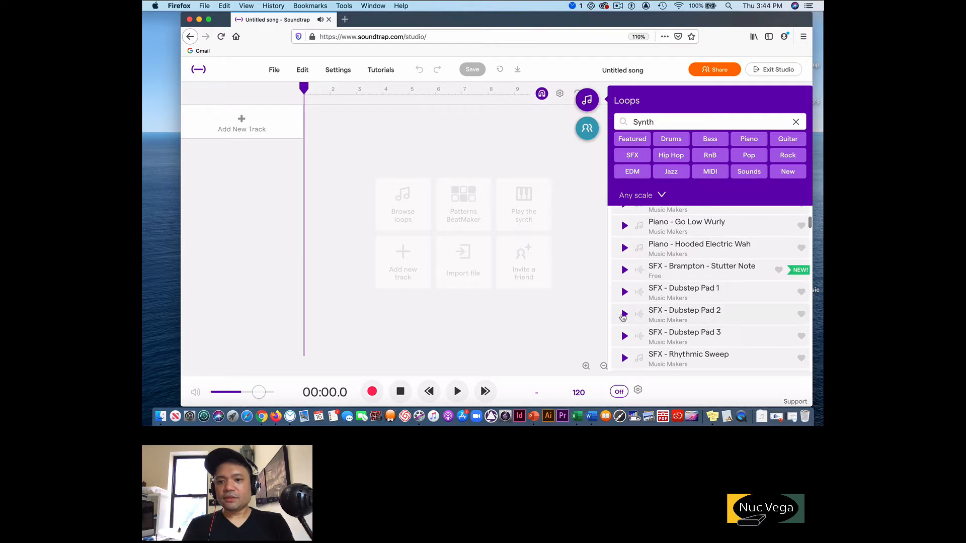
{"action": "scroll", "coordinate": [623, 316], "scroll_direction": "down", "scroll_amount": 6}
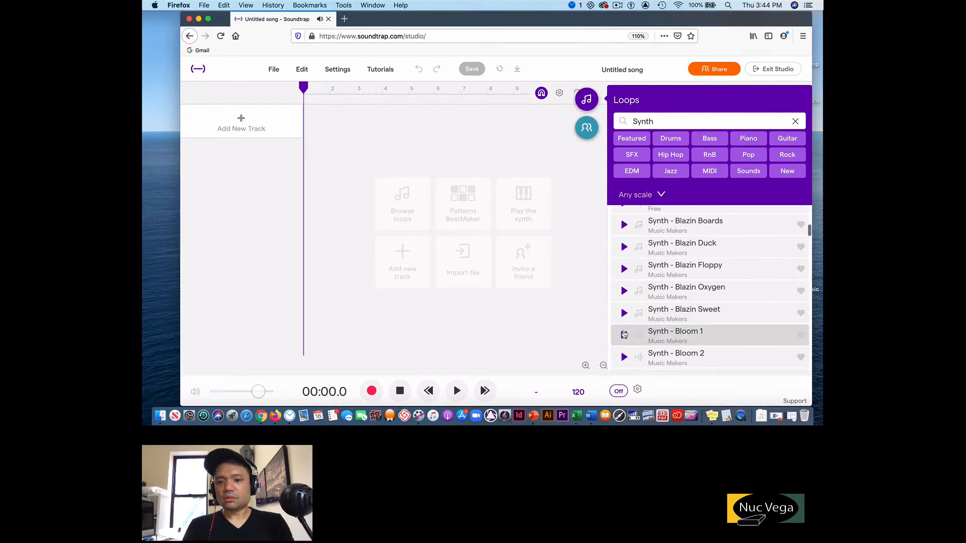
{"action": "left_click", "coordinate": [624, 334]}
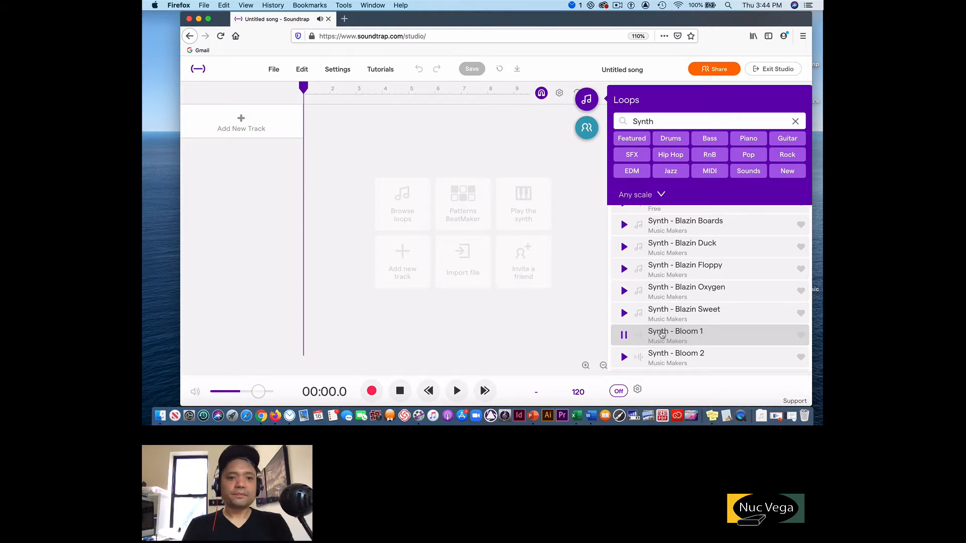
{"action": "left_click", "coordinate": [662, 333]}
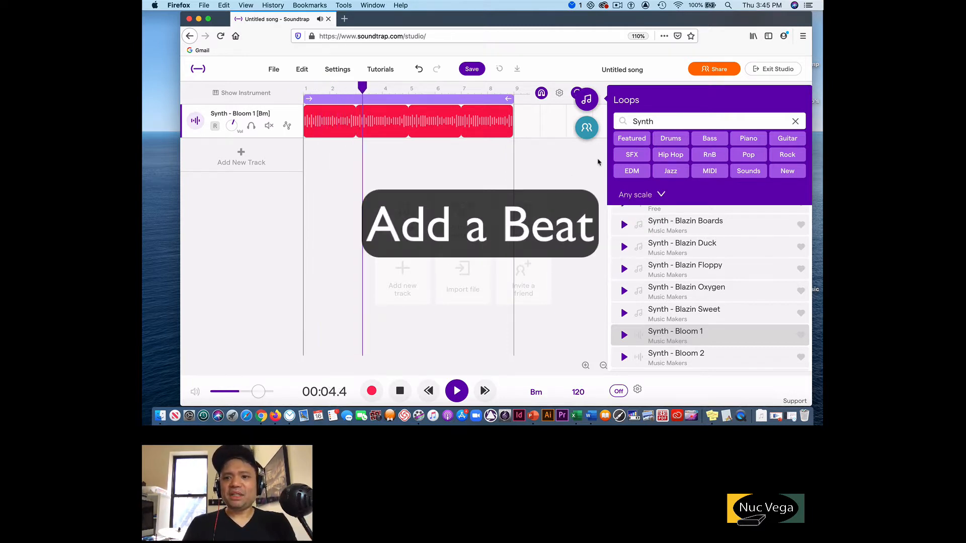
Replace the Synth loop filter with Drums and preview the Beats - Latin Slack 1 loop
{"action": "left_click", "coordinate": [670, 138]}
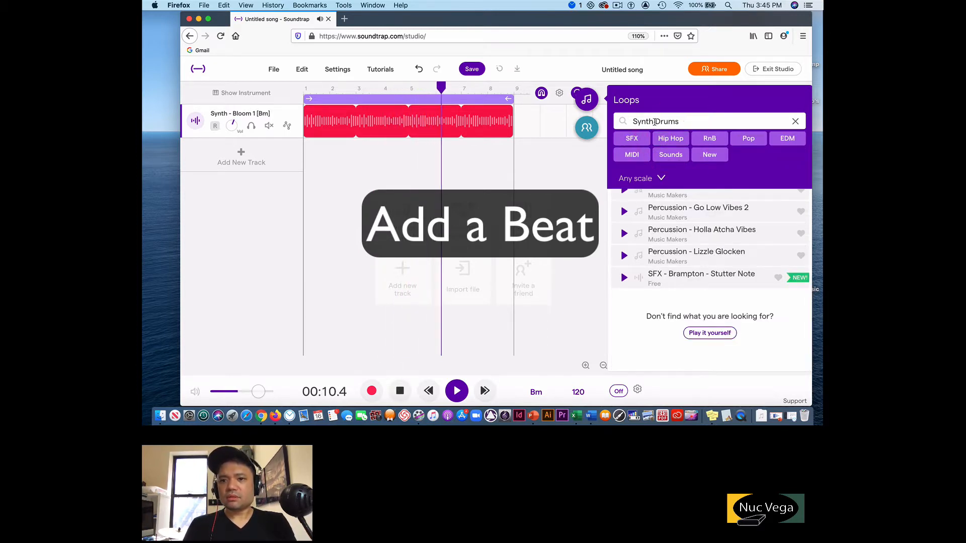
{"action": "left_click_drag", "start_coordinate": [655, 122], "coordinate": [595, 119]}
{"action": "key", "text": "BackSpace"}
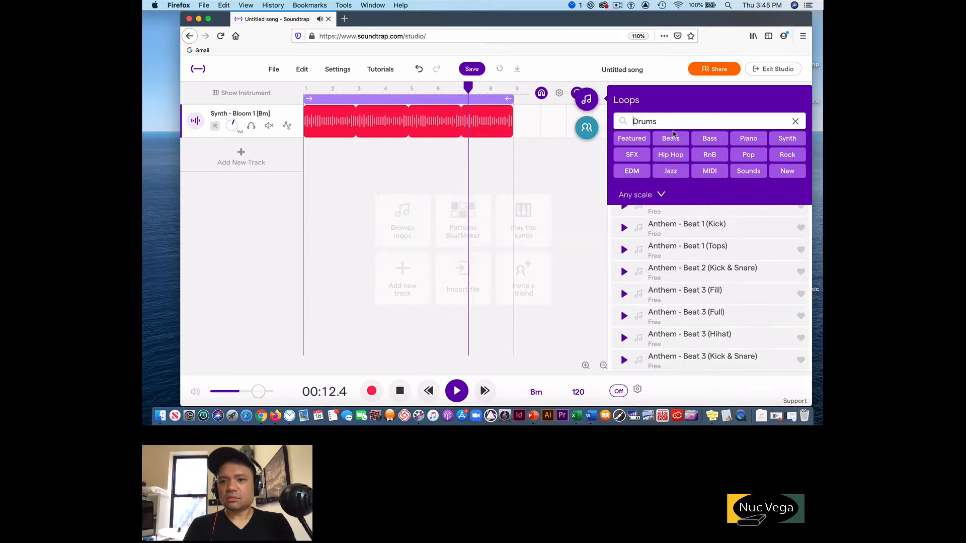
{"action": "scroll", "coordinate": [691, 222], "scroll_direction": "down", "scroll_amount": 5}
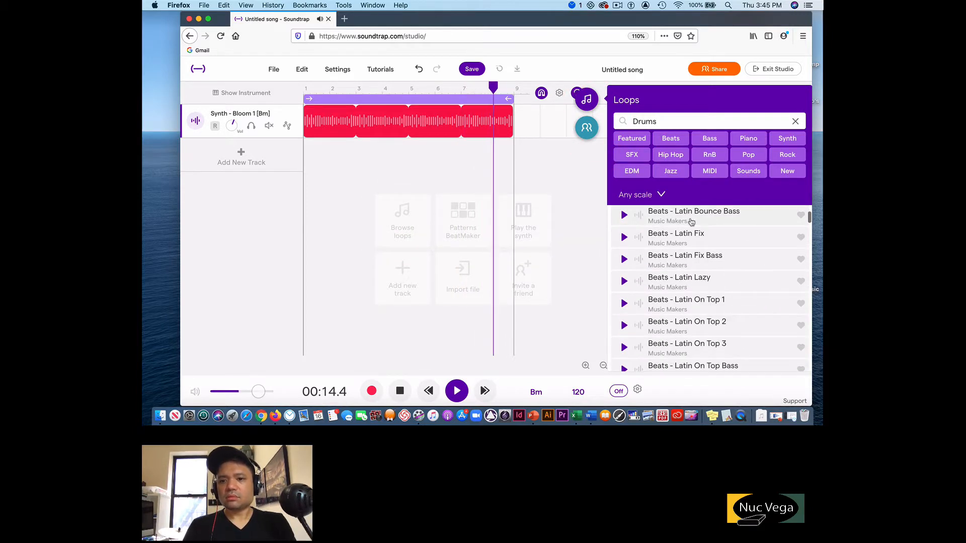
{"action": "scroll", "coordinate": [691, 222], "scroll_direction": "down", "scroll_amount": 1}
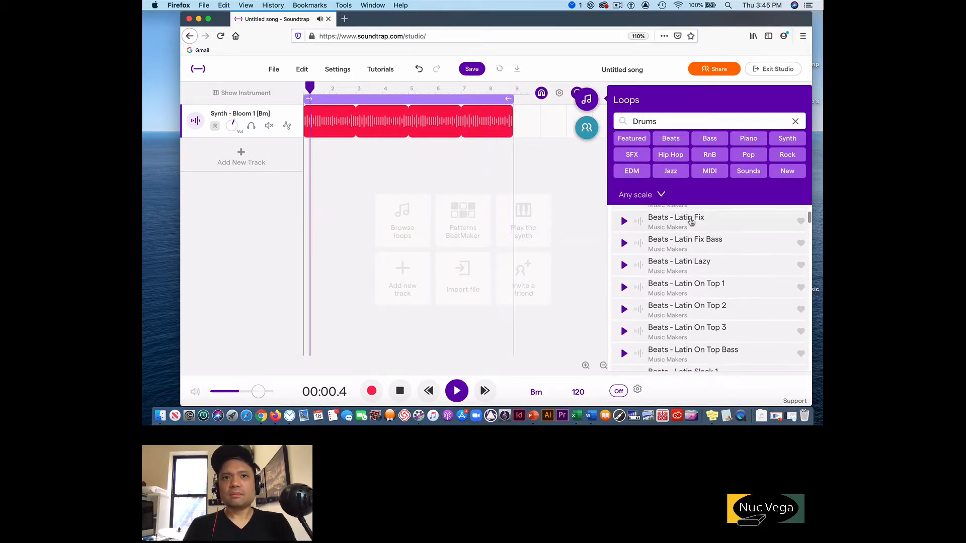
{"action": "scroll", "coordinate": [691, 221], "scroll_direction": "down", "scroll_amount": 2}
{"action": "scroll", "coordinate": [692, 222], "scroll_direction": "down", "scroll_amount": 1}
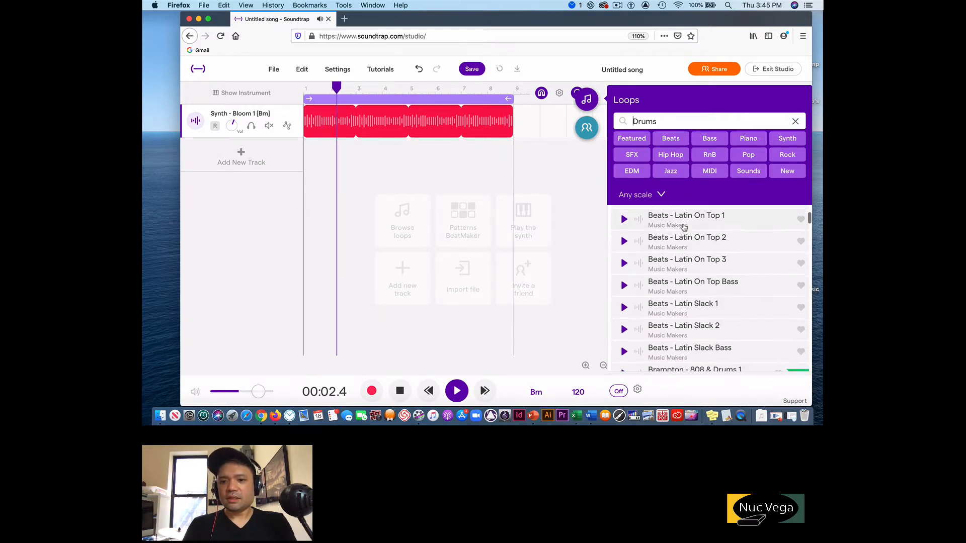
{"action": "left_click", "coordinate": [624, 306]}
{"action": "scroll", "coordinate": [661, 312], "scroll_direction": "down", "scroll_amount": 4}
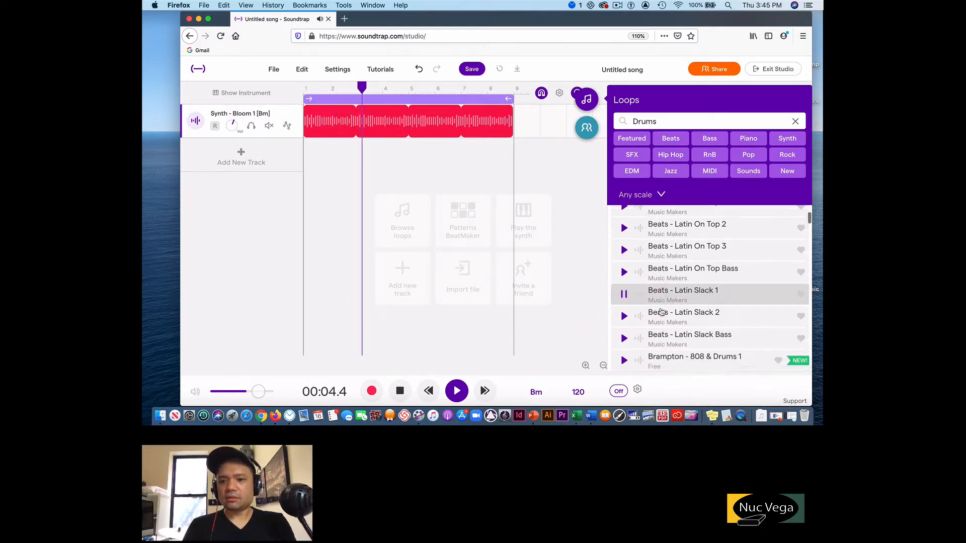
{"action": "scroll", "coordinate": [661, 311], "scroll_direction": "down", "scroll_amount": 1}
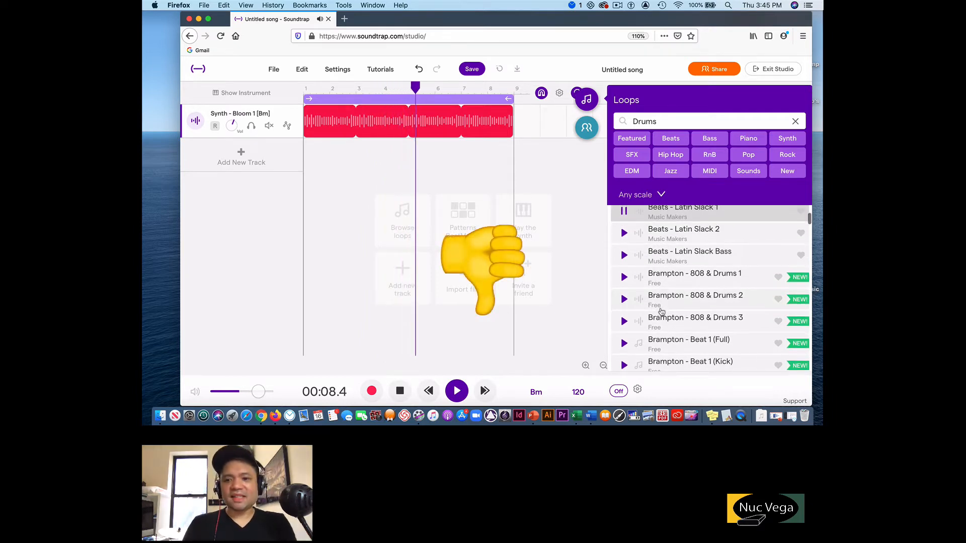
Search the loop library for "beat", then preview Beat - Techno Jungles 18 and add it as the second track
{"action": "scroll", "coordinate": [661, 312], "scroll_direction": "up", "scroll_amount": 4}
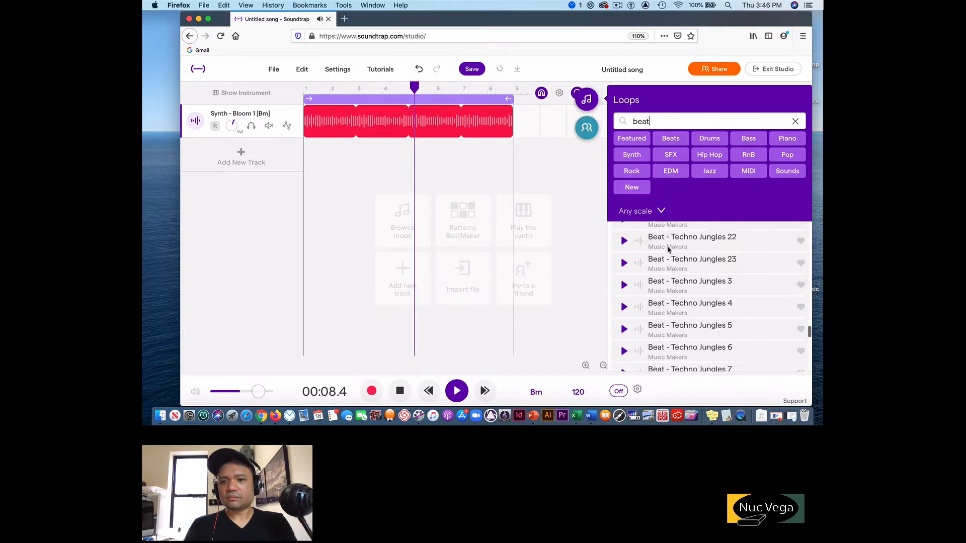
{"action": "scroll", "coordinate": [668, 249], "scroll_direction": "up", "scroll_amount": 6}
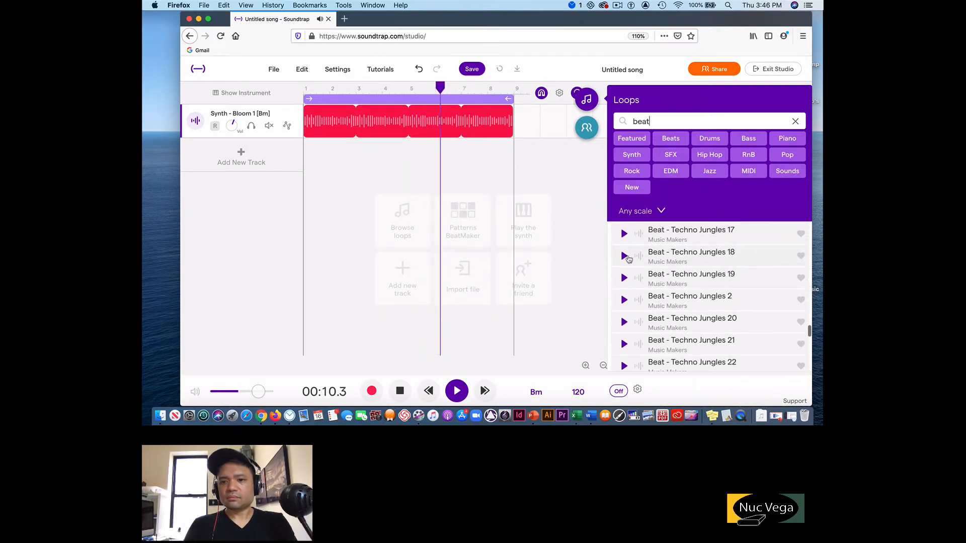
{"action": "left_click", "coordinate": [624, 257]}
{"action": "scroll", "coordinate": [639, 258], "scroll_direction": "up", "scroll_amount": 6}
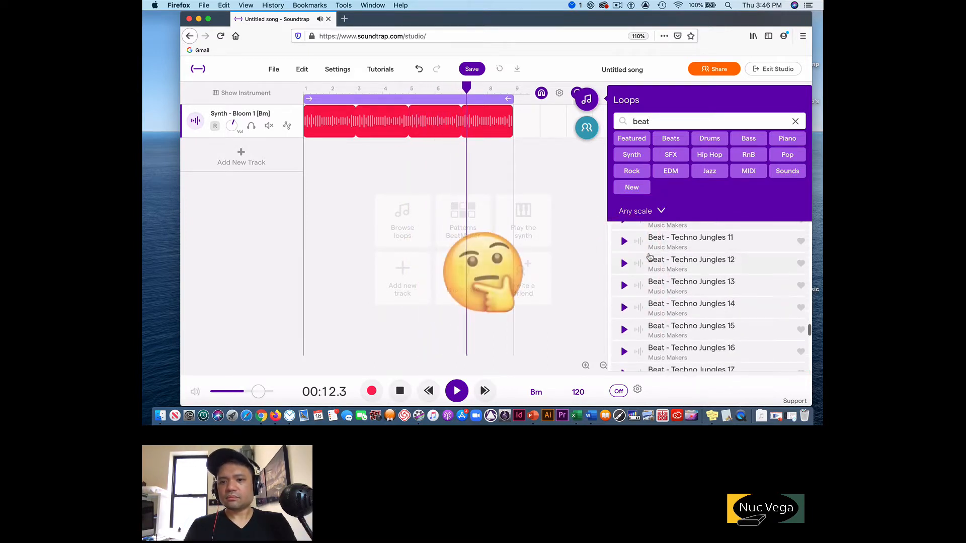
{"action": "scroll", "coordinate": [650, 258], "scroll_direction": "up", "scroll_amount": 7}
{"action": "scroll", "coordinate": [649, 258], "scroll_direction": "down", "scroll_amount": 4}
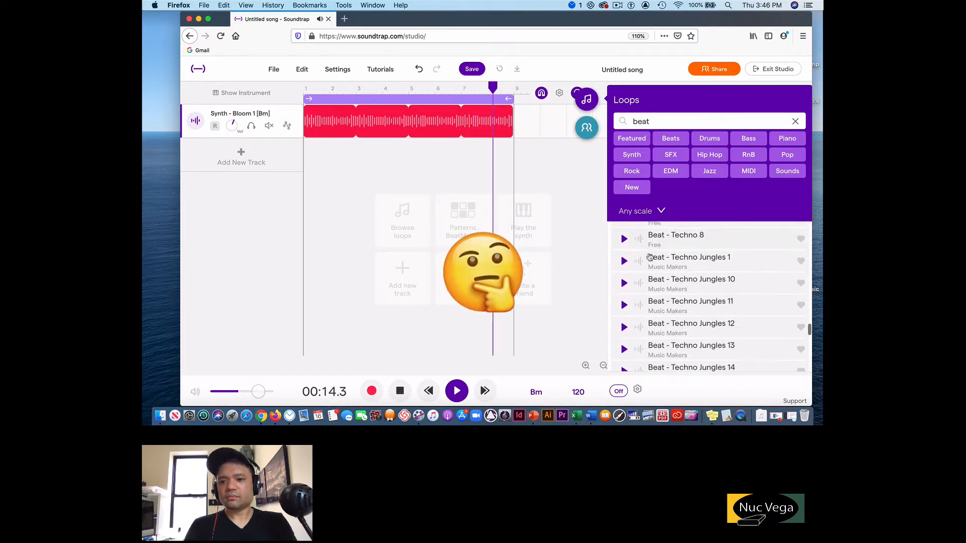
{"action": "scroll", "coordinate": [650, 257], "scroll_direction": "down", "scroll_amount": 8}
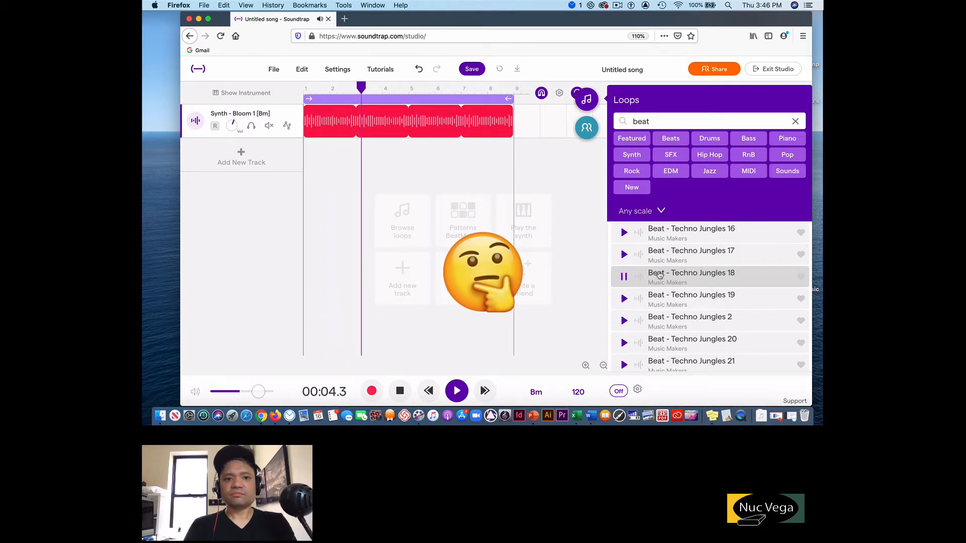
{"action": "left_click", "coordinate": [659, 274]}
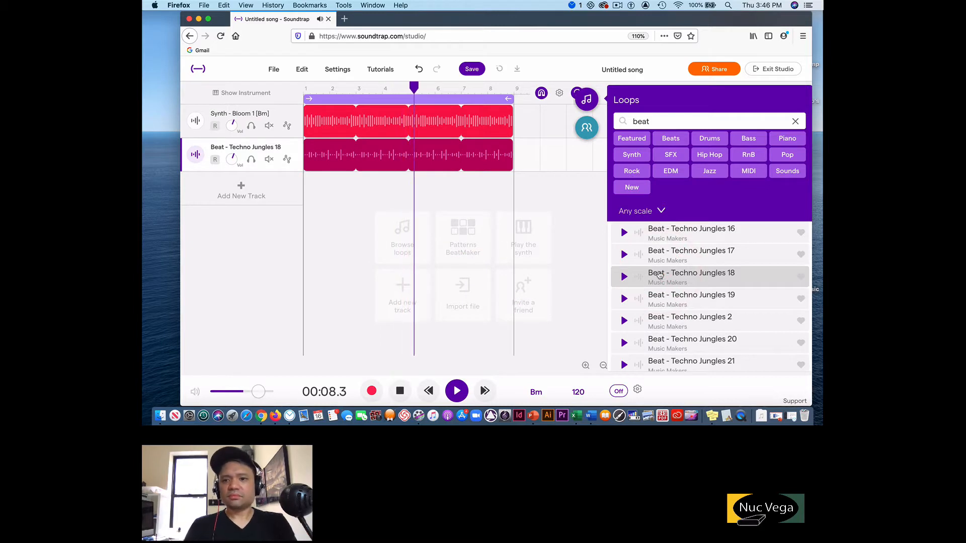
Find a stronger beat among the loops, previewing Beat - 909 Basic Electro 1 and adding it as the third track
{"action": "scroll", "coordinate": [666, 240], "scroll_direction": "up", "scroll_amount": 5}
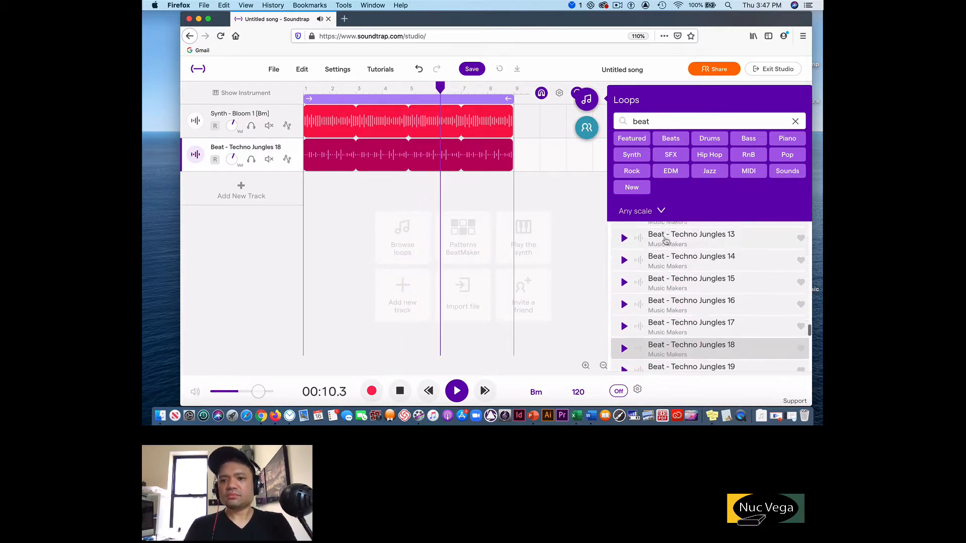
{"action": "scroll", "coordinate": [666, 240], "scroll_direction": "up", "scroll_amount": 8}
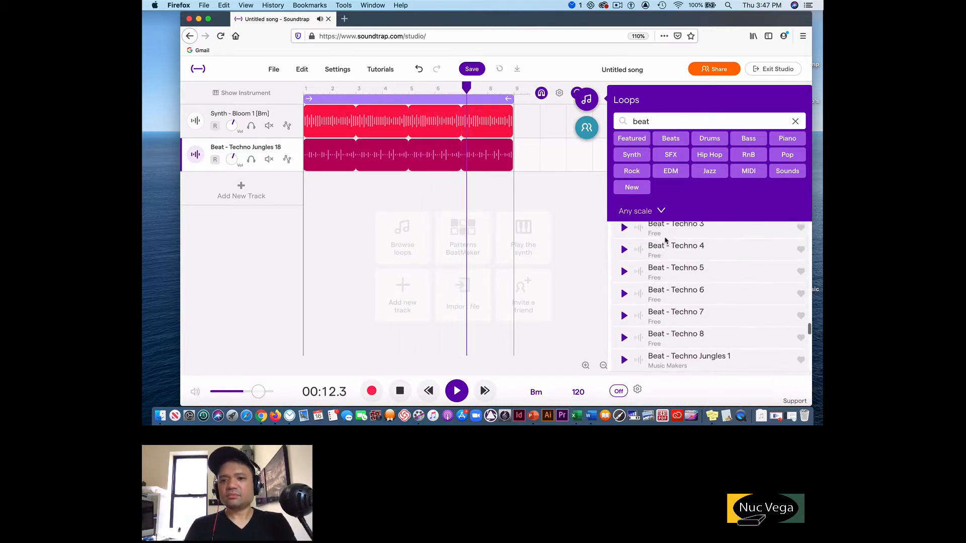
{"action": "scroll", "coordinate": [665, 241], "scroll_direction": "up", "scroll_amount": 8}
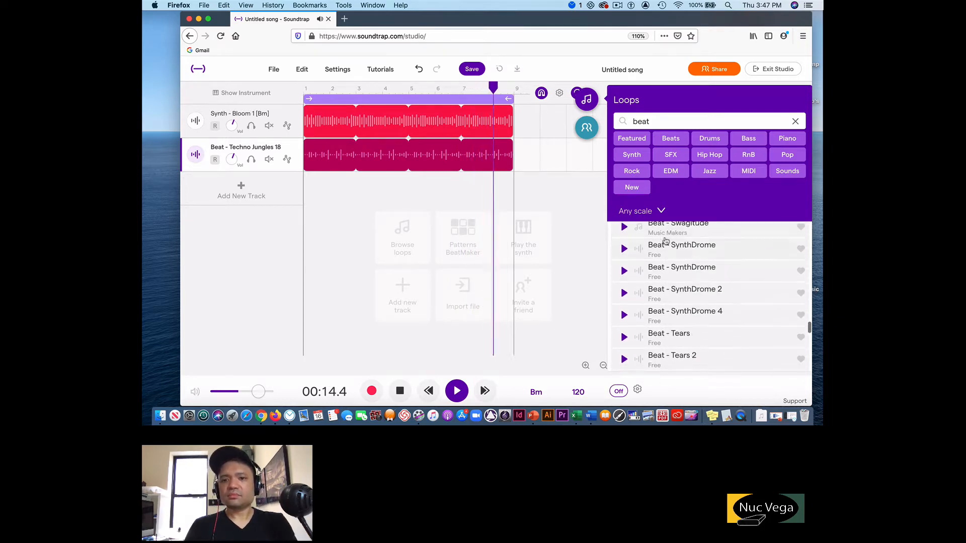
{"action": "scroll", "coordinate": [666, 240], "scroll_direction": "up", "scroll_amount": 8}
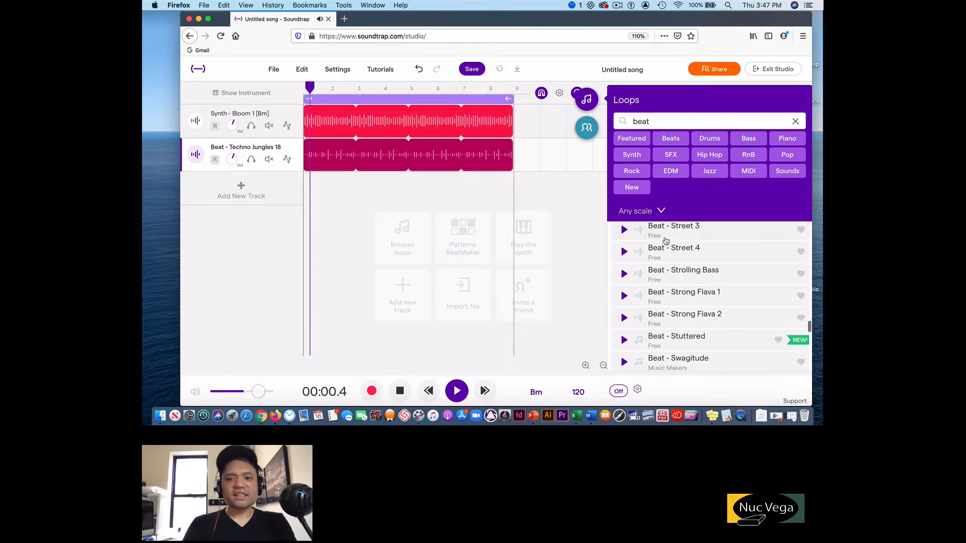
{"action": "scroll", "coordinate": [666, 241], "scroll_direction": "up", "scroll_amount": 6}
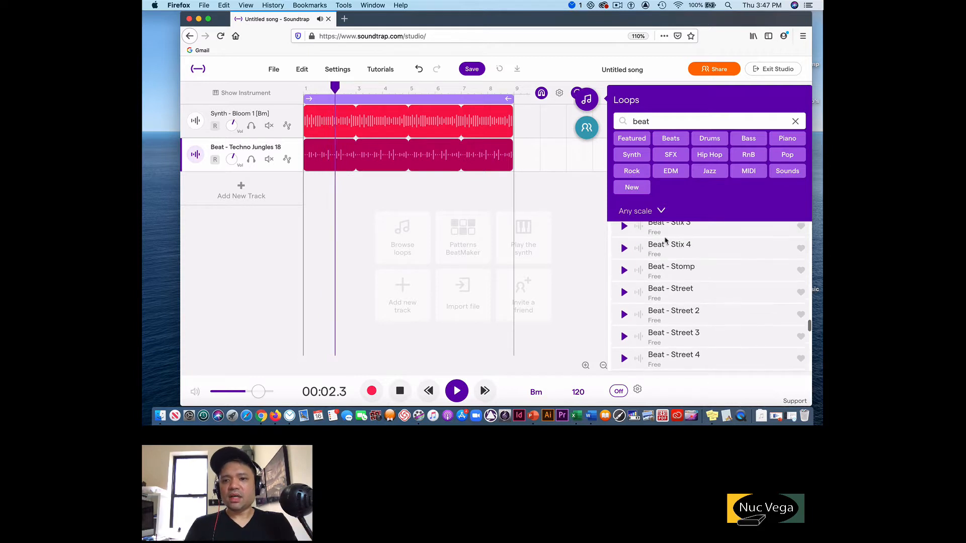
{"action": "scroll", "coordinate": [665, 240], "scroll_direction": "up", "scroll_amount": 4}
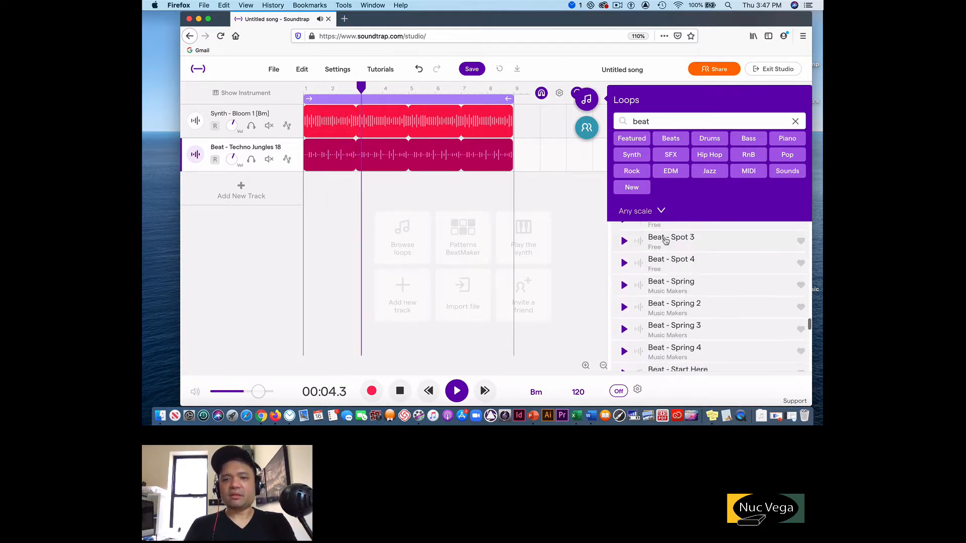
{"action": "scroll", "coordinate": [665, 240], "scroll_direction": "up", "scroll_amount": 4}
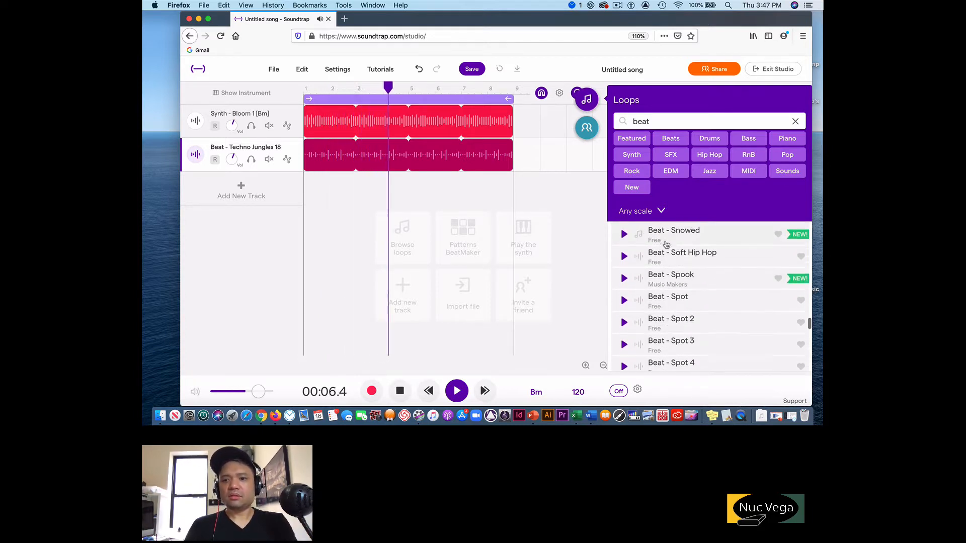
{"action": "scroll", "coordinate": [665, 244], "scroll_direction": "up", "scroll_amount": 15}
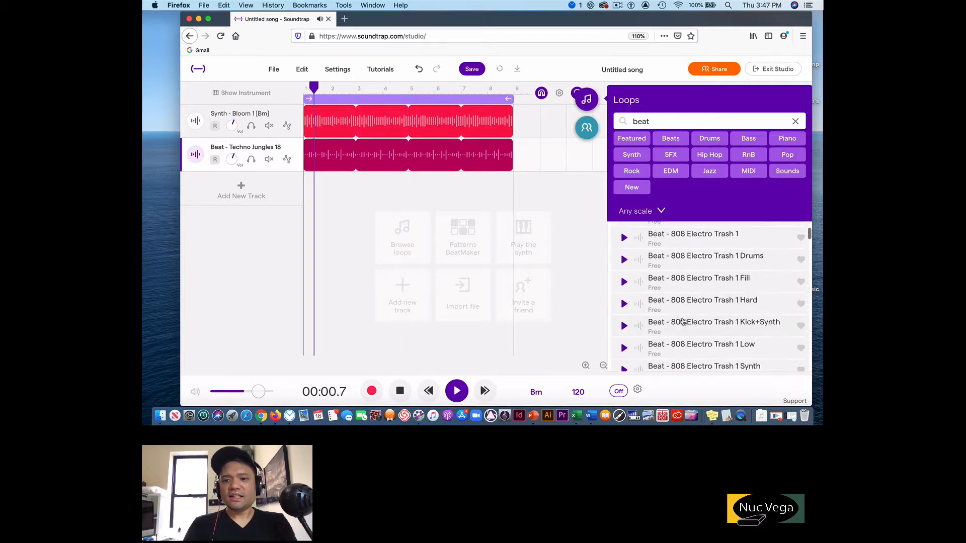
{"action": "scroll", "coordinate": [683, 322], "scroll_direction": "down", "scroll_amount": 6}
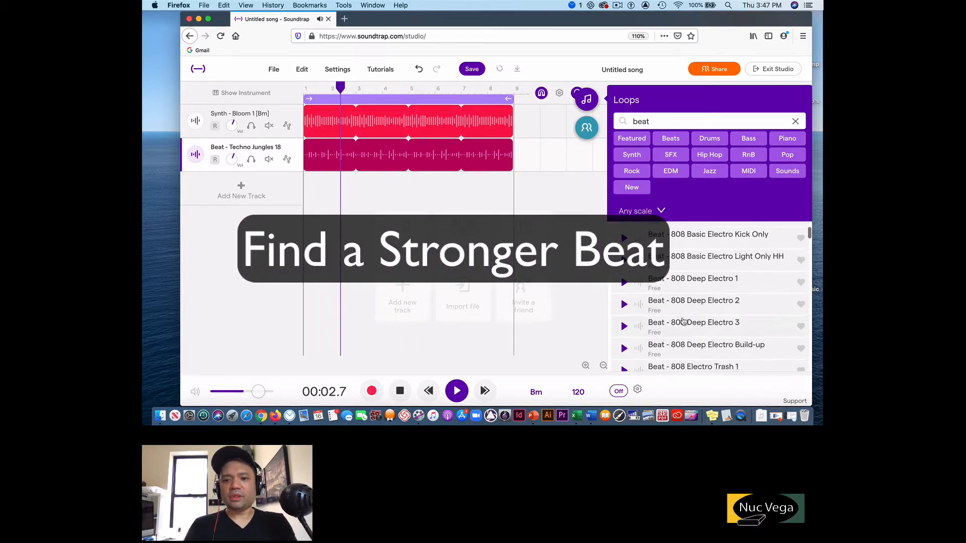
{"action": "scroll", "coordinate": [683, 322], "scroll_direction": "down", "scroll_amount": 6}
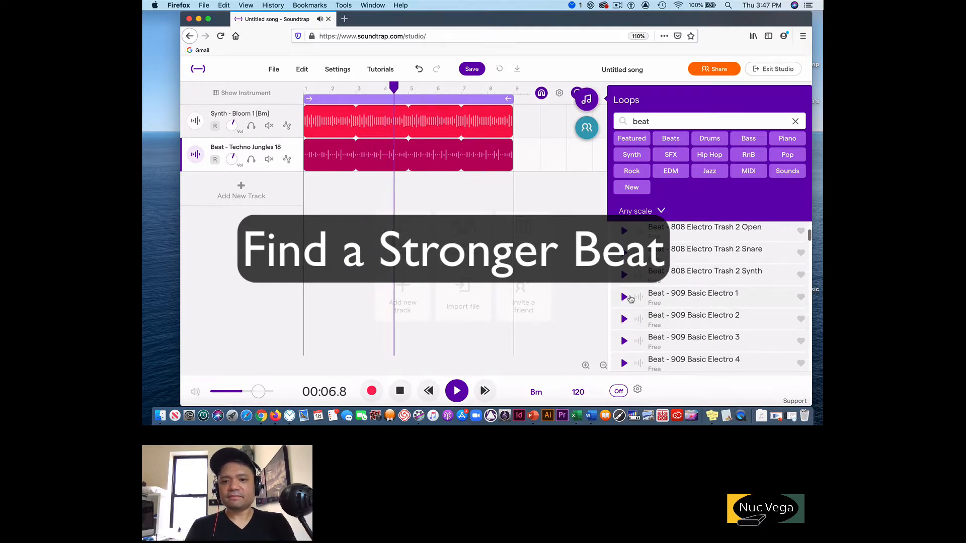
{"action": "left_click", "coordinate": [624, 298]}
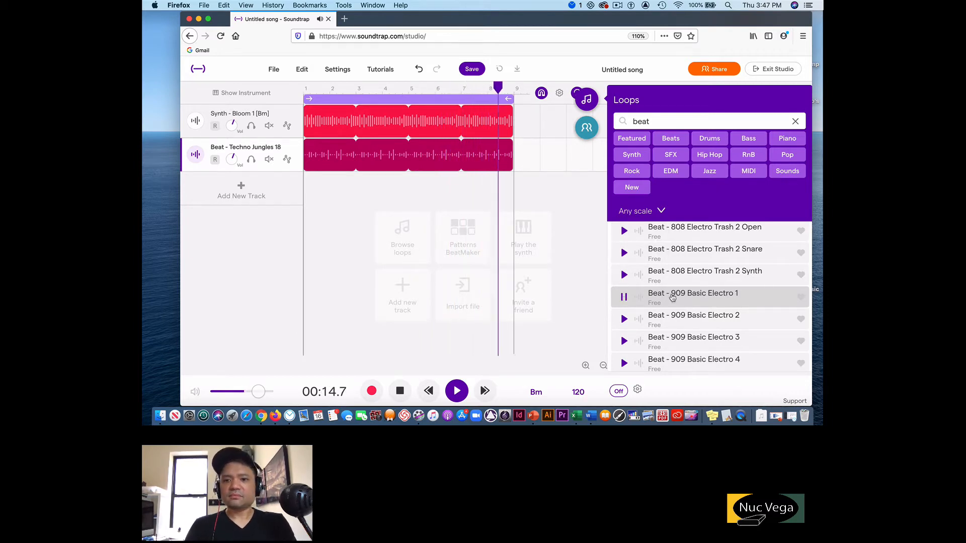
{"action": "left_click", "coordinate": [669, 296]}
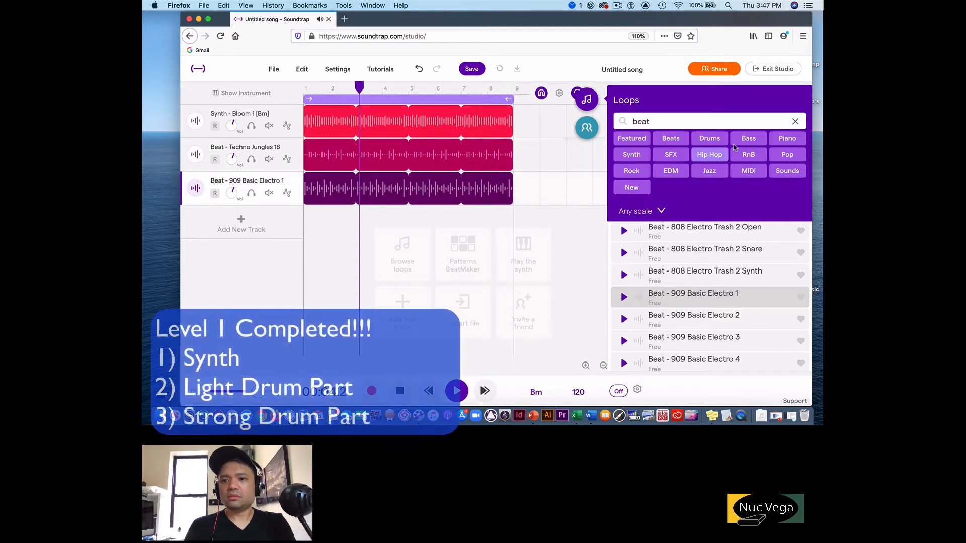
Filter the loop library to Bass and preview the Bass - Dew and Bass - Diamond loops
{"action": "left_click", "coordinate": [742, 140]}
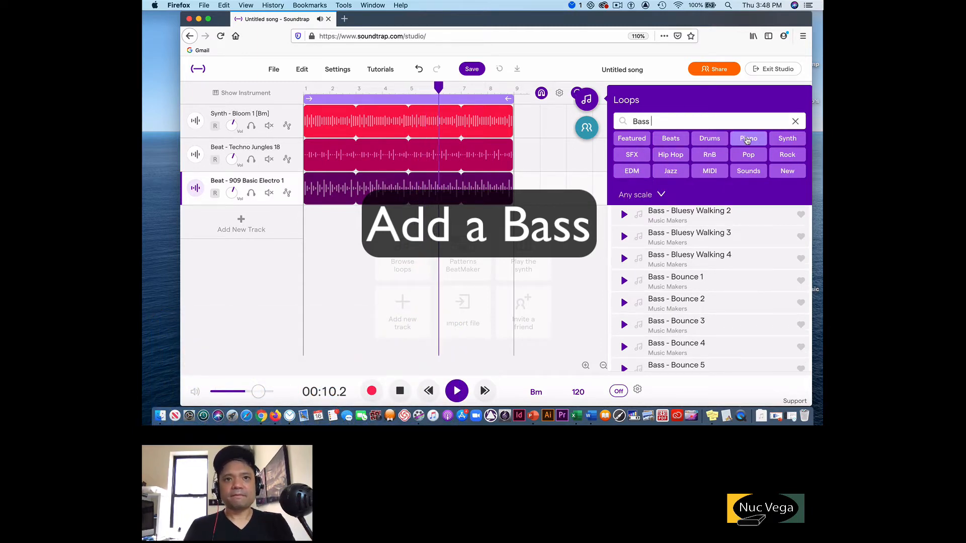
{"action": "scroll", "coordinate": [705, 272], "scroll_direction": "down", "scroll_amount": 10}
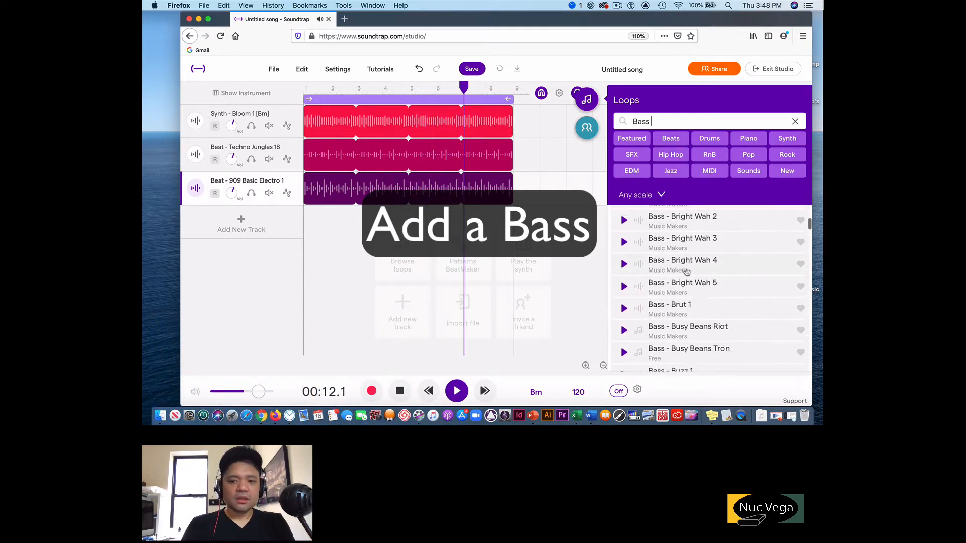
{"action": "scroll", "coordinate": [686, 272], "scroll_direction": "down", "scroll_amount": 10}
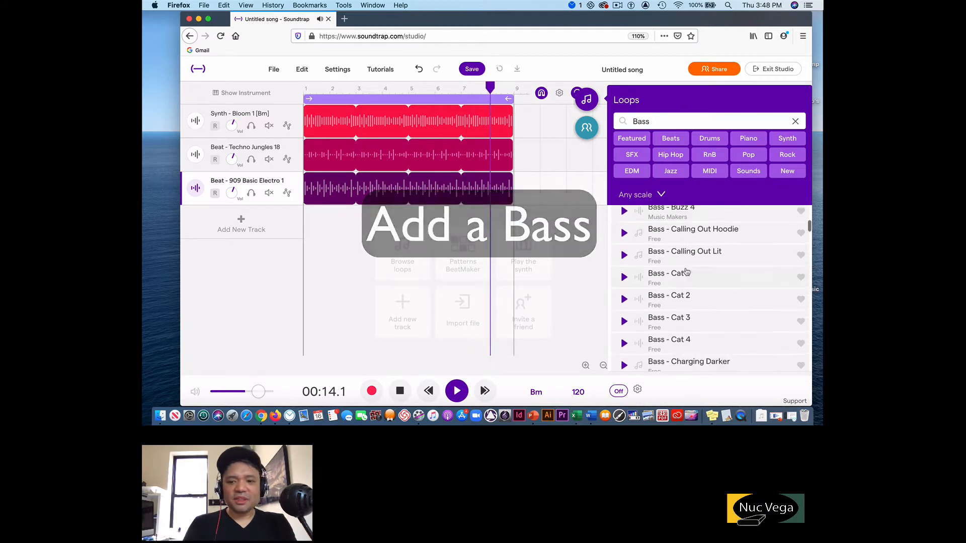
{"action": "scroll", "coordinate": [686, 272], "scroll_direction": "down", "scroll_amount": 15}
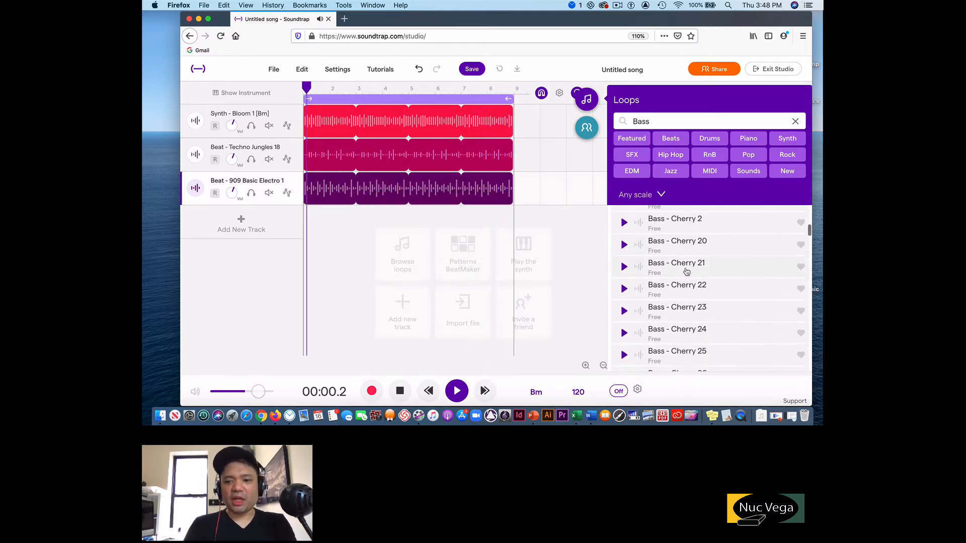
{"action": "scroll", "coordinate": [686, 272], "scroll_direction": "down", "scroll_amount": 15}
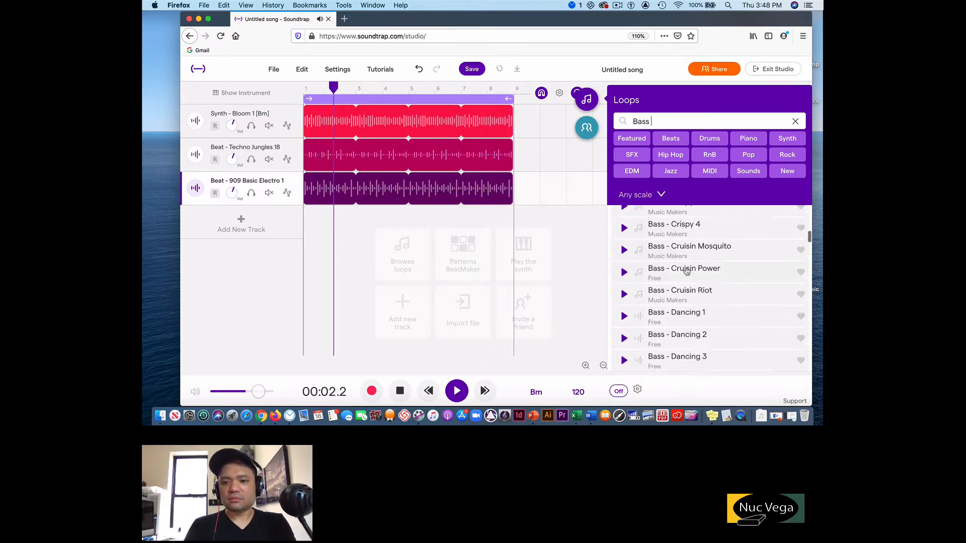
{"action": "scroll", "coordinate": [686, 272], "scroll_direction": "down", "scroll_amount": 10}
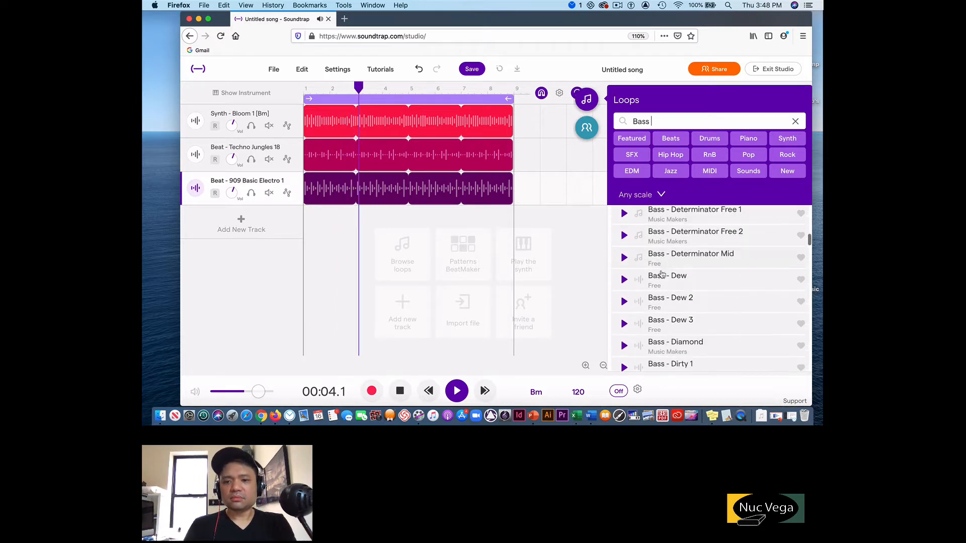
{"action": "left_click", "coordinate": [623, 279]}
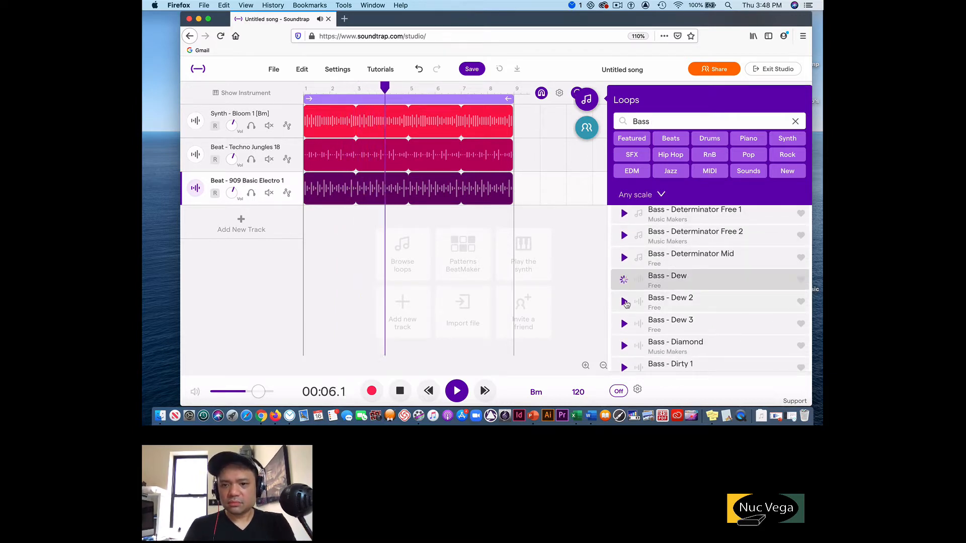
{"action": "scroll", "coordinate": [626, 303], "scroll_direction": "down", "scroll_amount": 2}
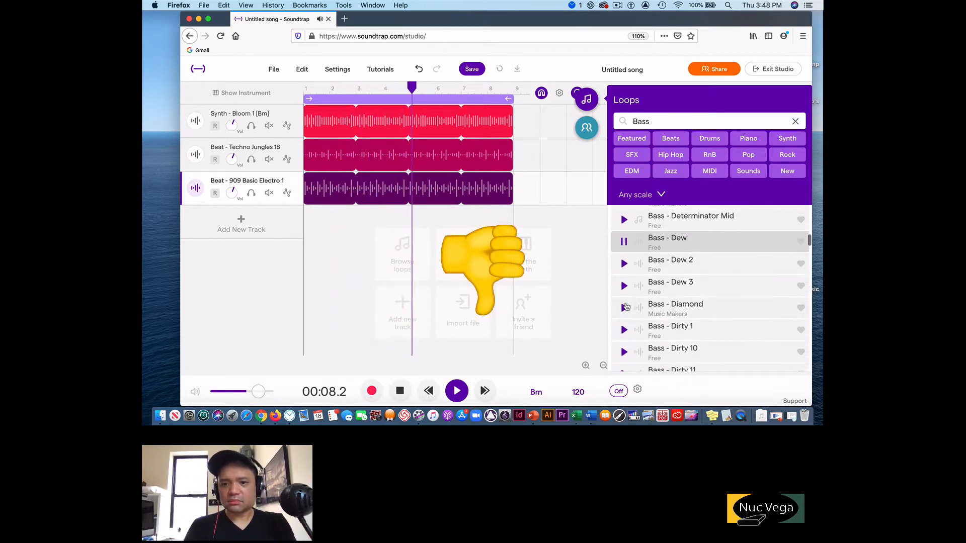
{"action": "left_click", "coordinate": [624, 307]}
Find a fitting bass loop, previewing Bass - EDM Synth Bass 8 and adding it as the fourth track
{"action": "scroll", "coordinate": [626, 306], "scroll_direction": "down", "scroll_amount": 10}
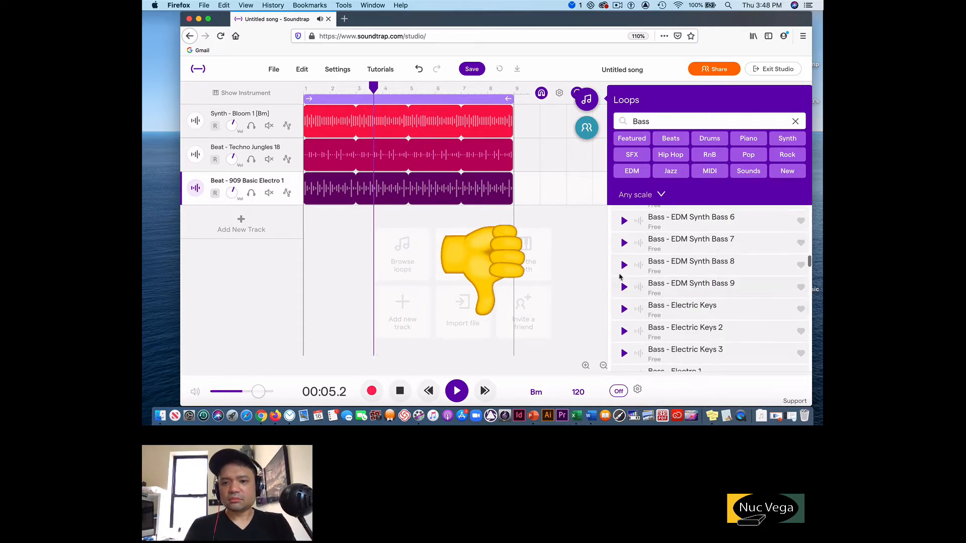
{"action": "left_click", "coordinate": [623, 265]}
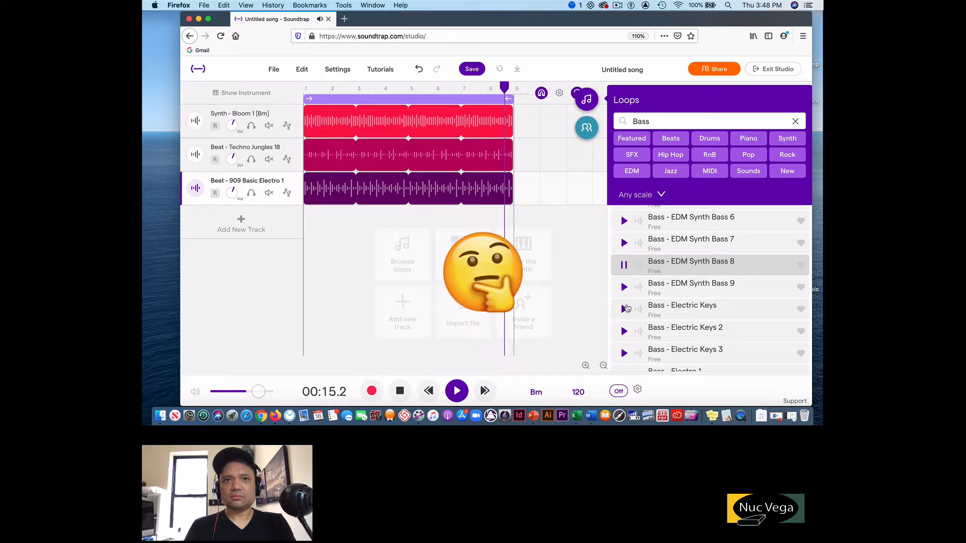
{"action": "left_click", "coordinate": [667, 270]}
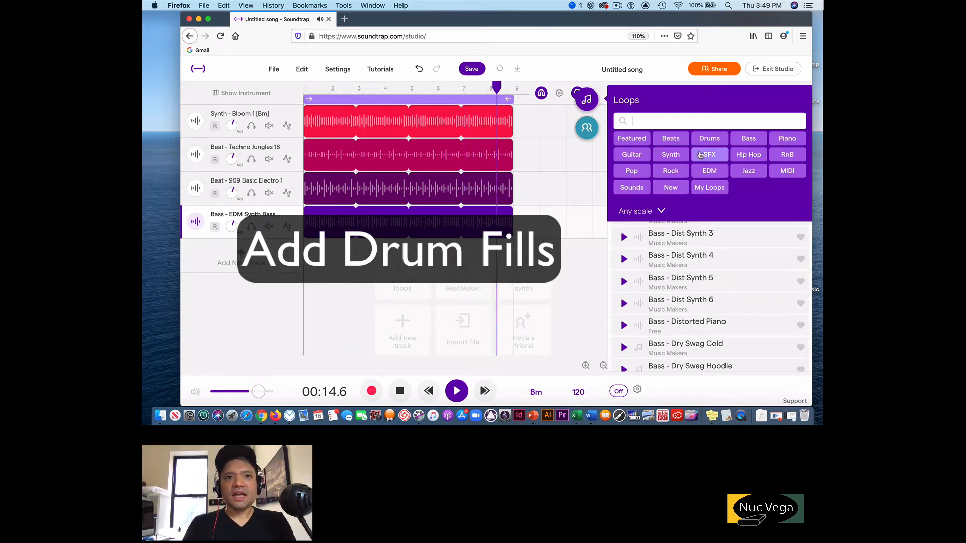
Search the loops for "SFX EDM Build", preview SFX - EDM Build-up Snare 9 and place it on a new track starting at bar 7
{"action": "left_click", "coordinate": [700, 155]}
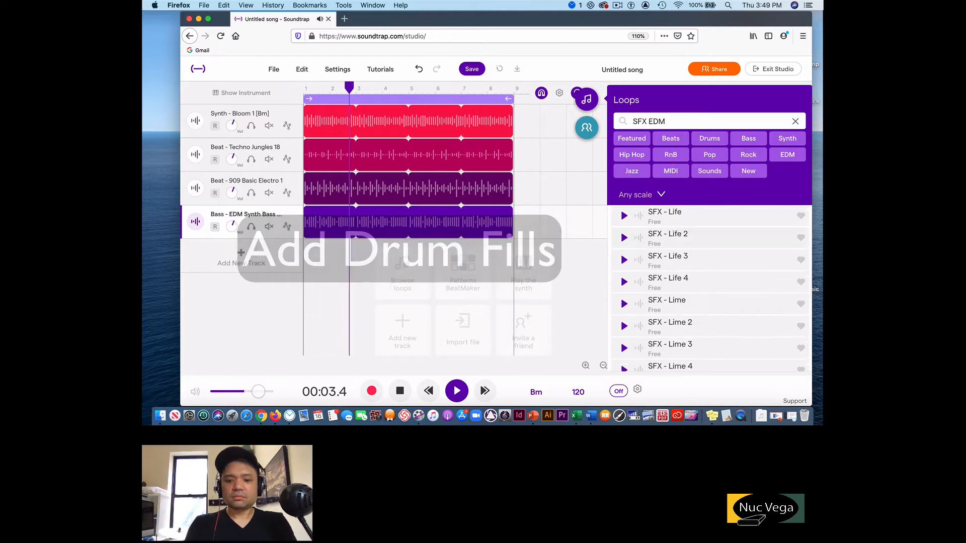
{"action": "type", "text": "Build"}
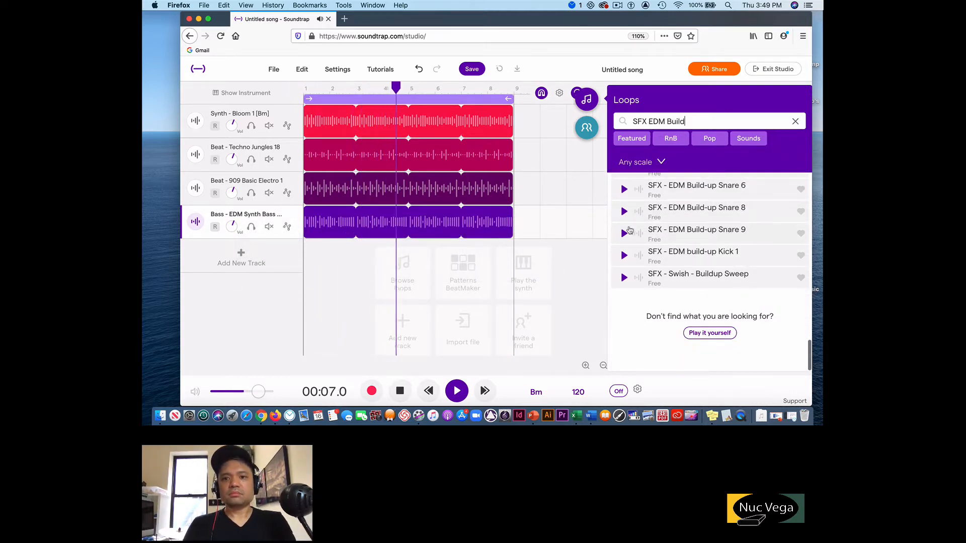
{"action": "left_click", "coordinate": [624, 234]}
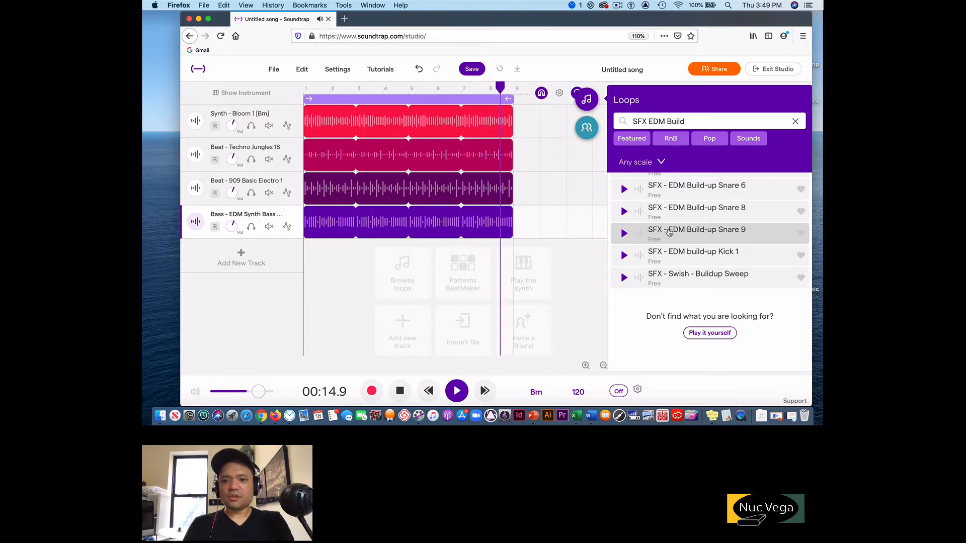
{"action": "left_click", "coordinate": [629, 232]}
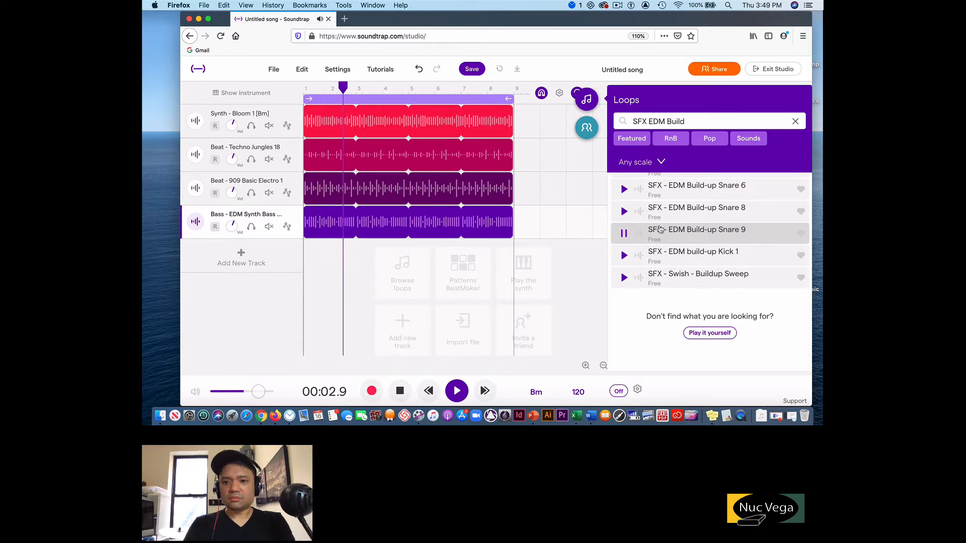
{"action": "left_click_drag", "start_coordinate": [652, 234], "coordinate": [496, 262]}
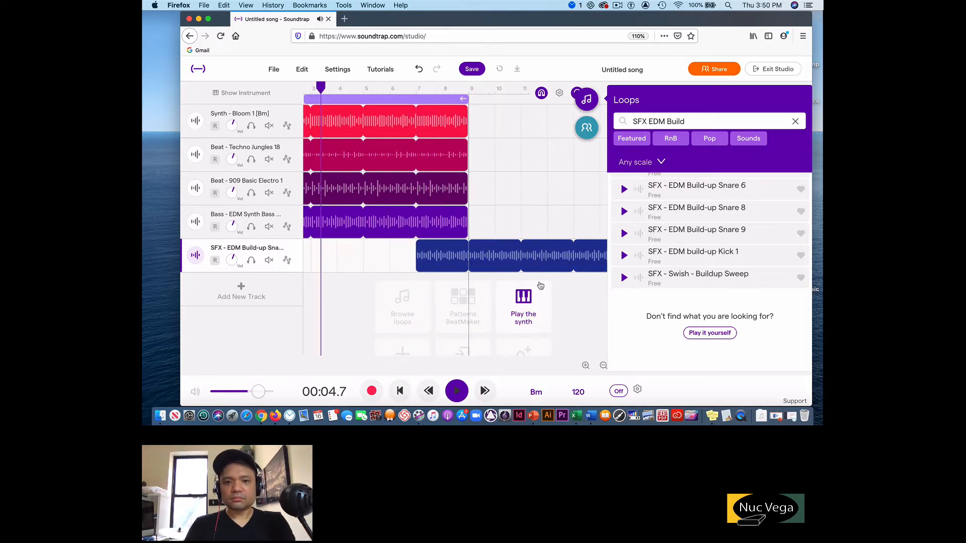
Shorten the build-up snare region so that it spans only bars 7 to 9, ending with the other tracks
{"action": "scroll", "coordinate": [540, 286], "scroll_direction": "right", "scroll_amount": 5}
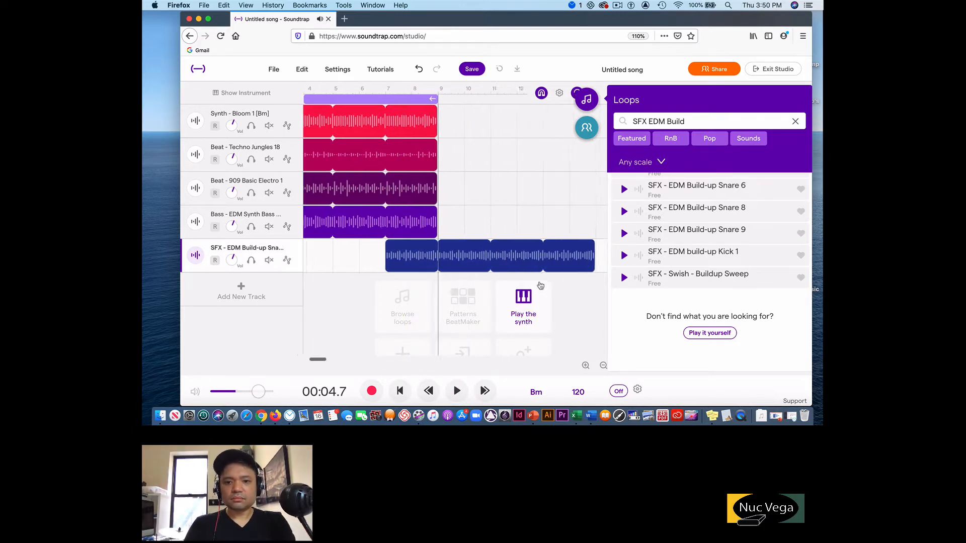
{"action": "left_click_drag", "start_coordinate": [500, 245], "coordinate": [349, 250]}
{"action": "scroll", "coordinate": [355, 253], "scroll_direction": "left", "scroll_amount": 7}
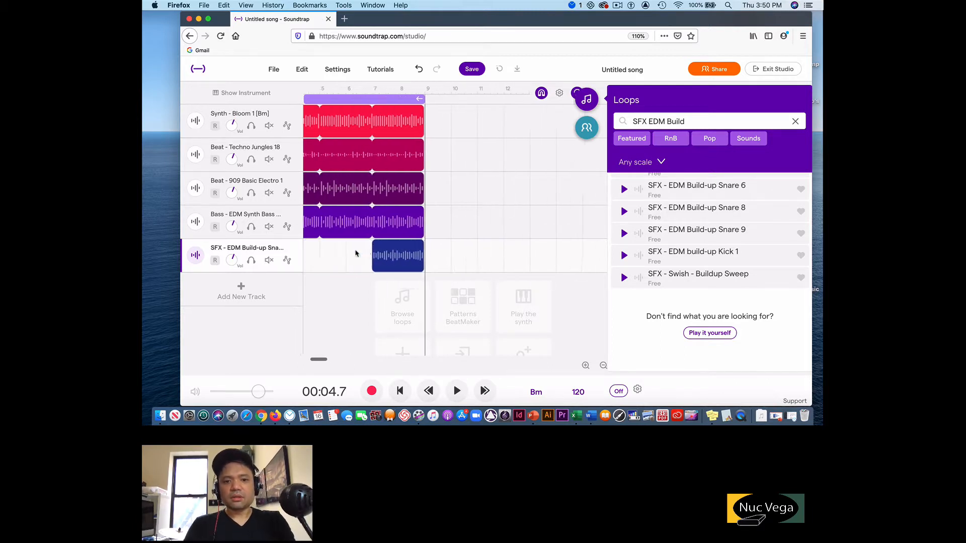
Play the song from the start, then from bar 7 to hear the snare build-up against the other tracks
{"action": "key", "text": "space"}
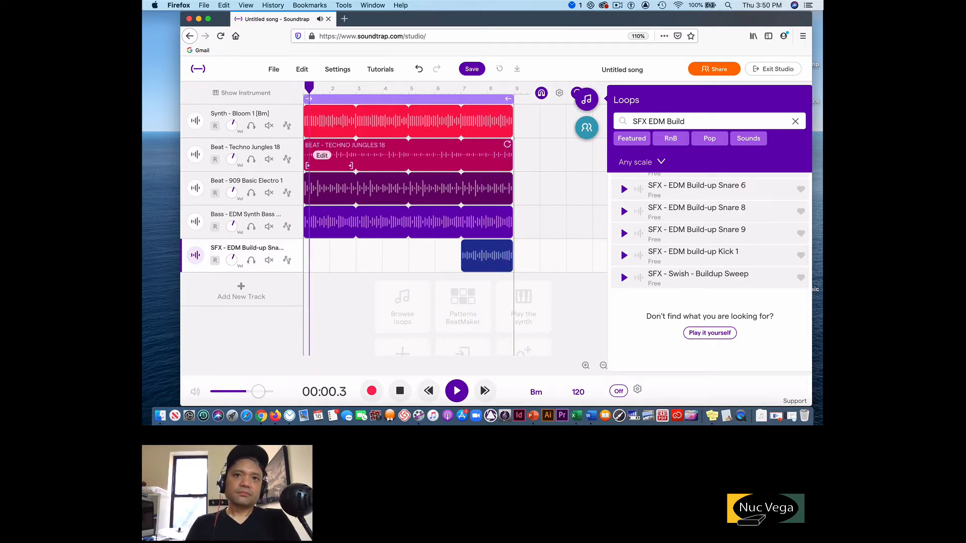
{"action": "key", "text": "space"}
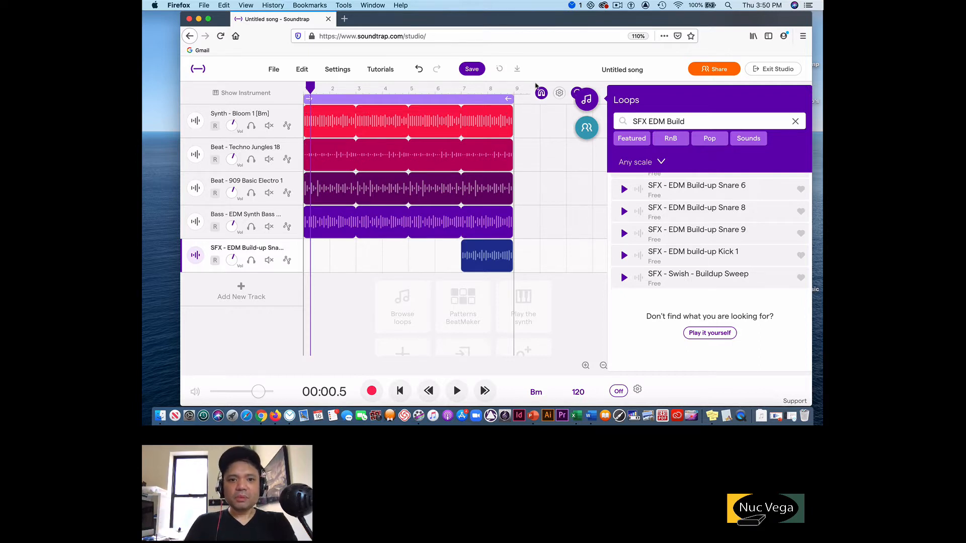
{"action": "left_click", "coordinate": [460, 89]}
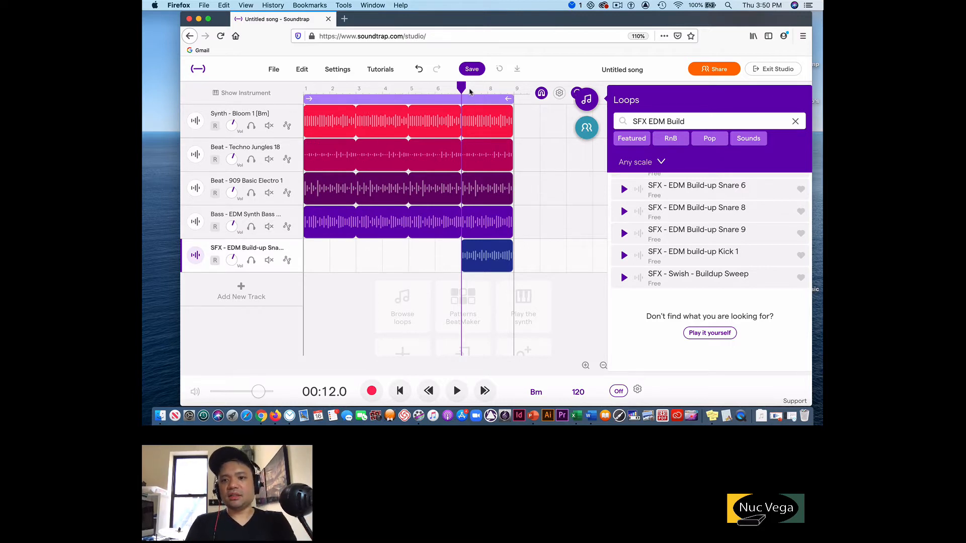
{"action": "key", "text": "space"}
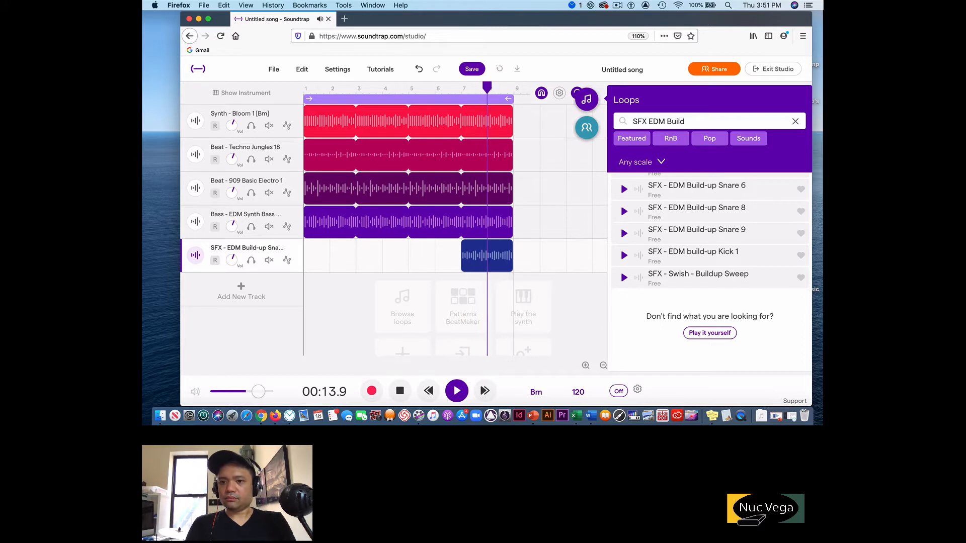
Add a new Synthesizer track, choose the Lyleish lead preset and try an E note on it
{"action": "left_click", "coordinate": [241, 290]}
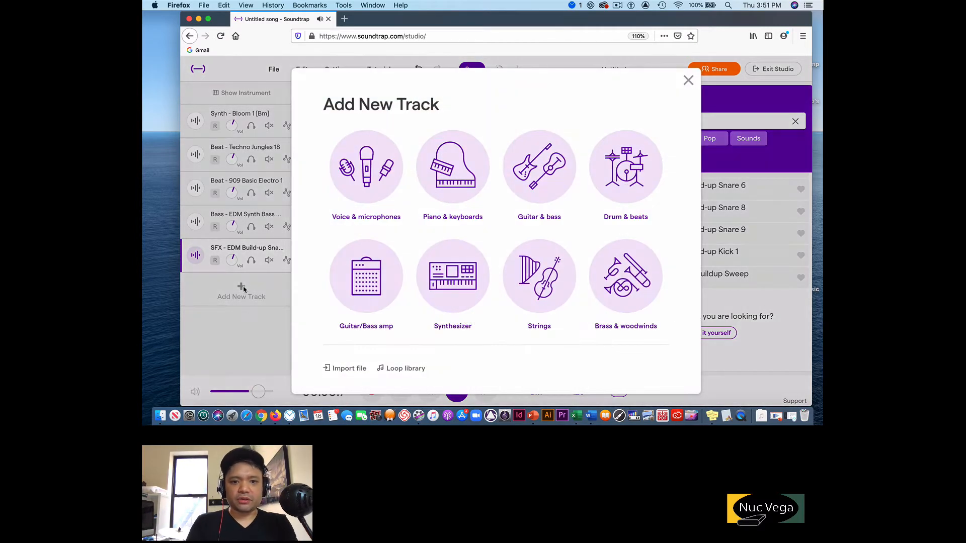
{"action": "left_click", "coordinate": [457, 270]}
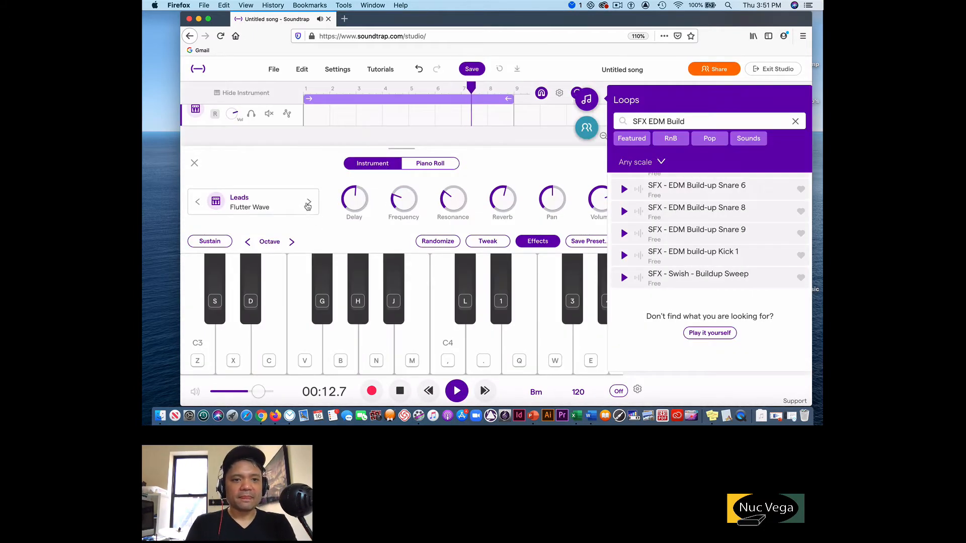
{"action": "left_click", "coordinate": [307, 204]}
{"action": "left_click", "coordinate": [308, 205]}
{"action": "left_click", "coordinate": [309, 203]}
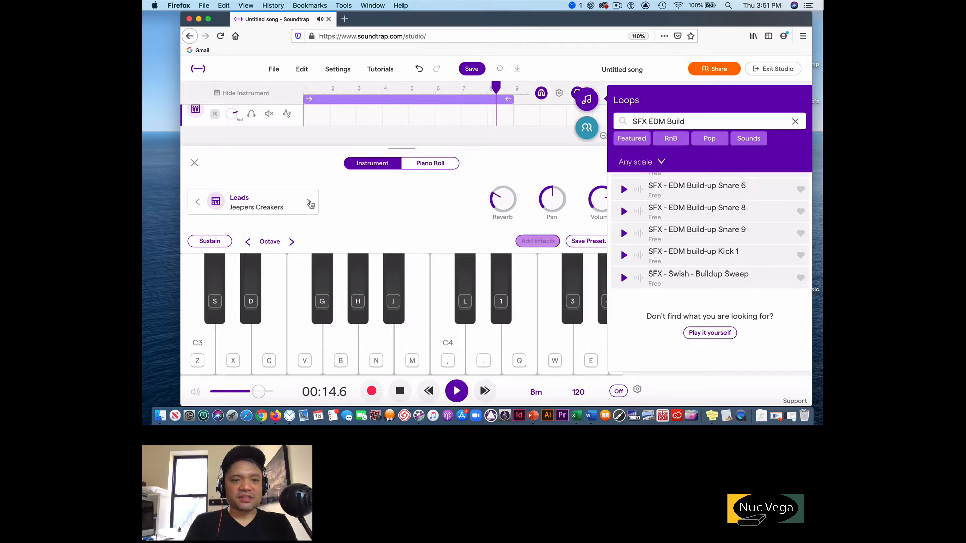
{"action": "left_click", "coordinate": [310, 203]}
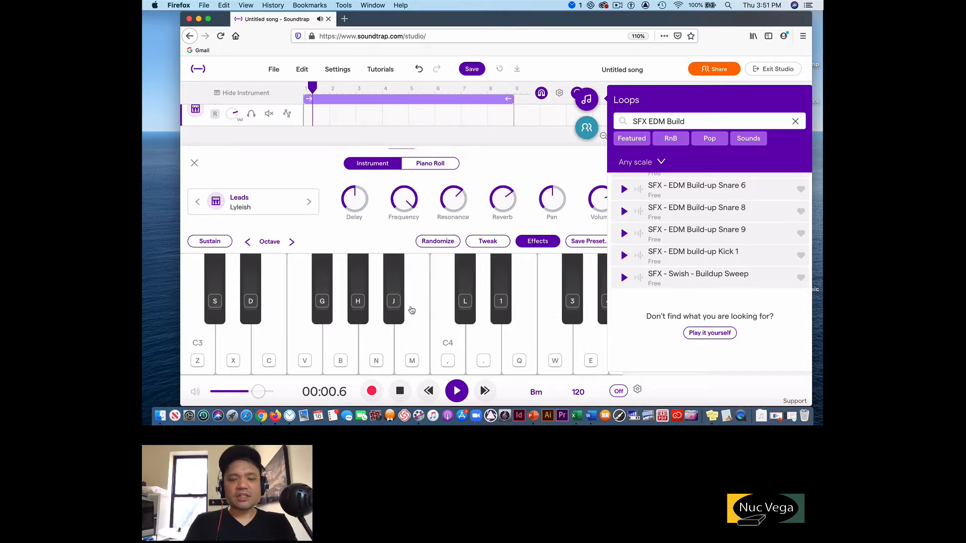
{"action": "key", "text": "c"}
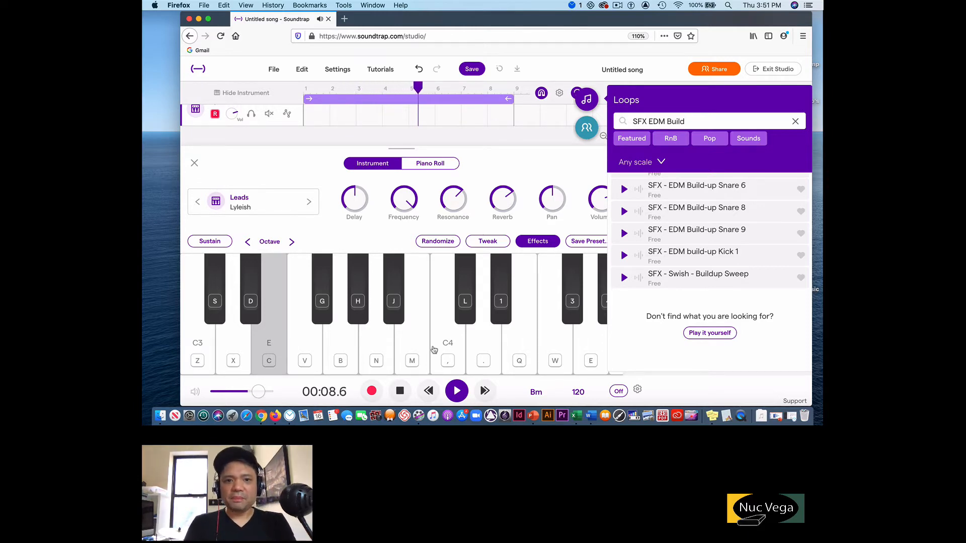
Record an E note on the Lyleish track through to bar 9, then stop recording and close the instrument view
{"action": "left_click", "coordinate": [371, 391]}
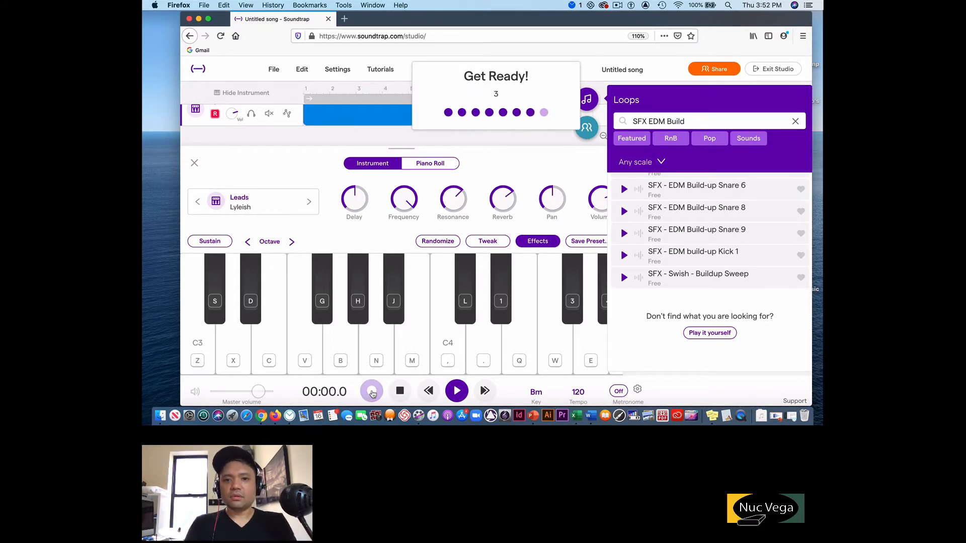
{"action": "key", "text": "c"}
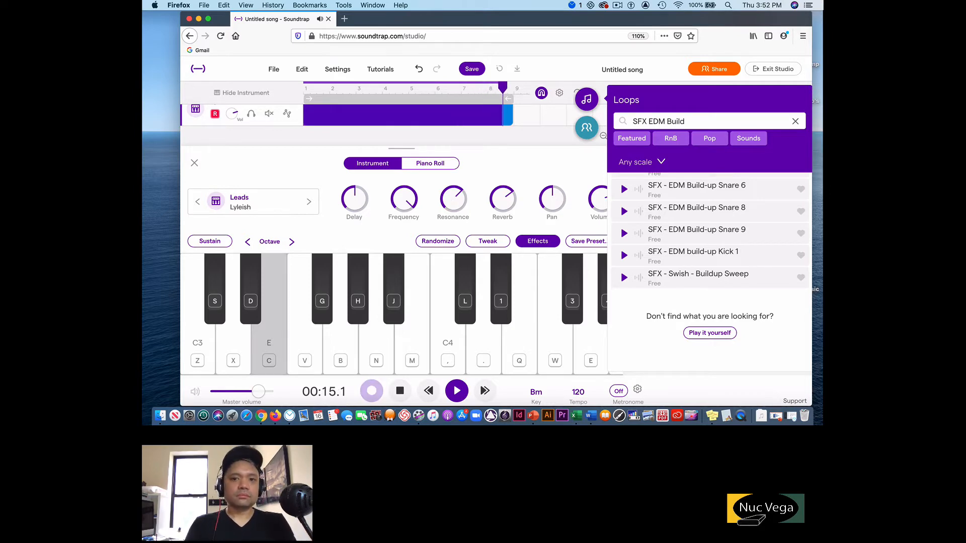
{"action": "key", "text": "space"}
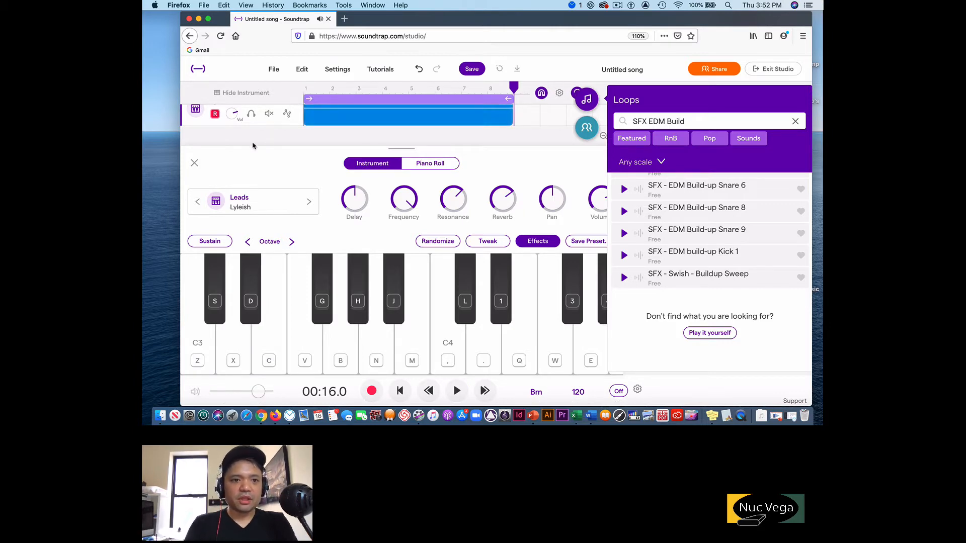
{"action": "left_click", "coordinate": [194, 165]}
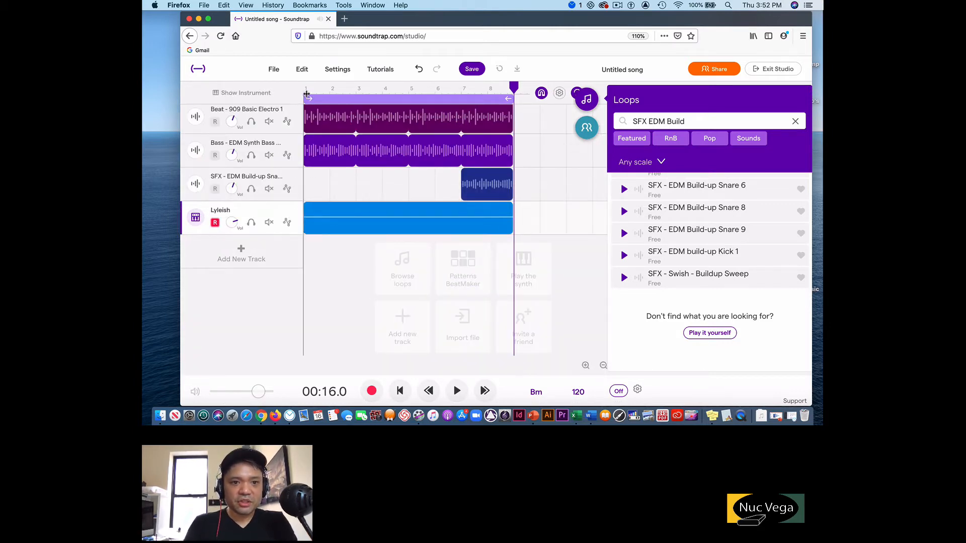
Return the playhead to the start and play the full arrangement to check the recorded synth part
{"action": "left_click_drag", "start_coordinate": [514, 88], "coordinate": [287, 92]}
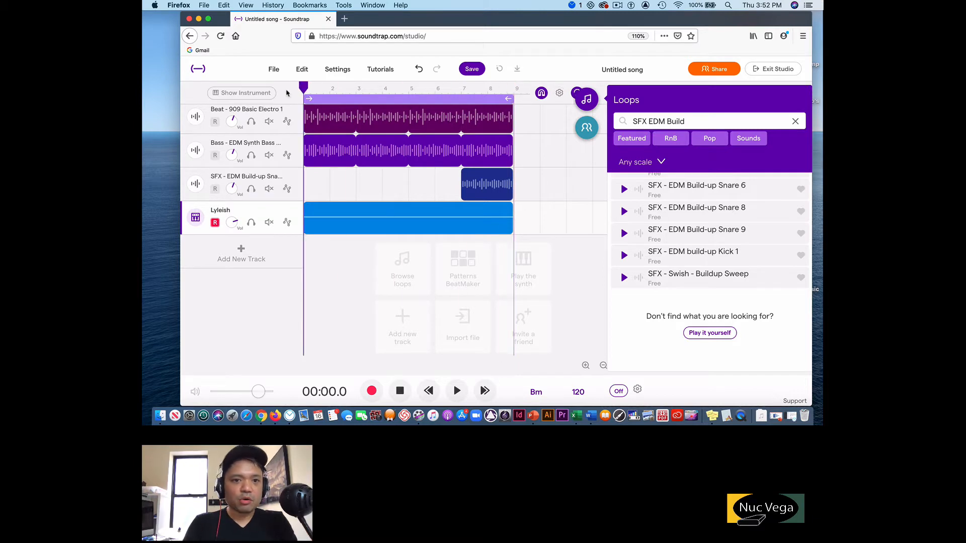
{"action": "scroll", "coordinate": [352, 176], "scroll_direction": "up", "scroll_amount": 3}
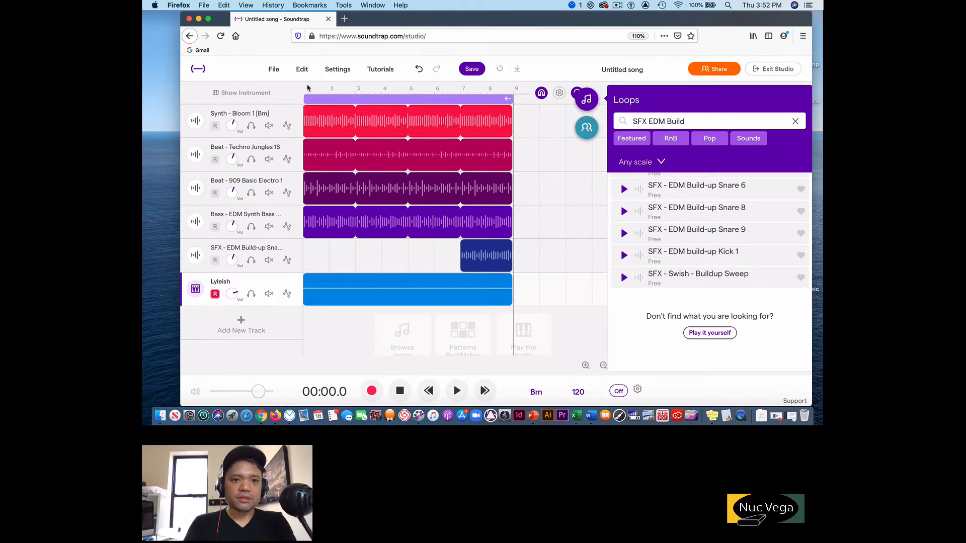
{"action": "key", "text": "space"}
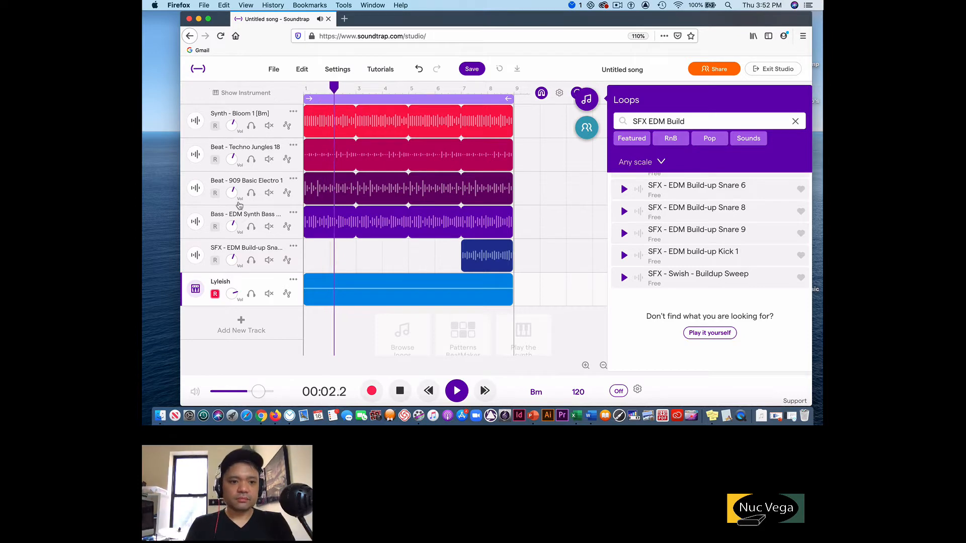
{"action": "key", "text": "space"}
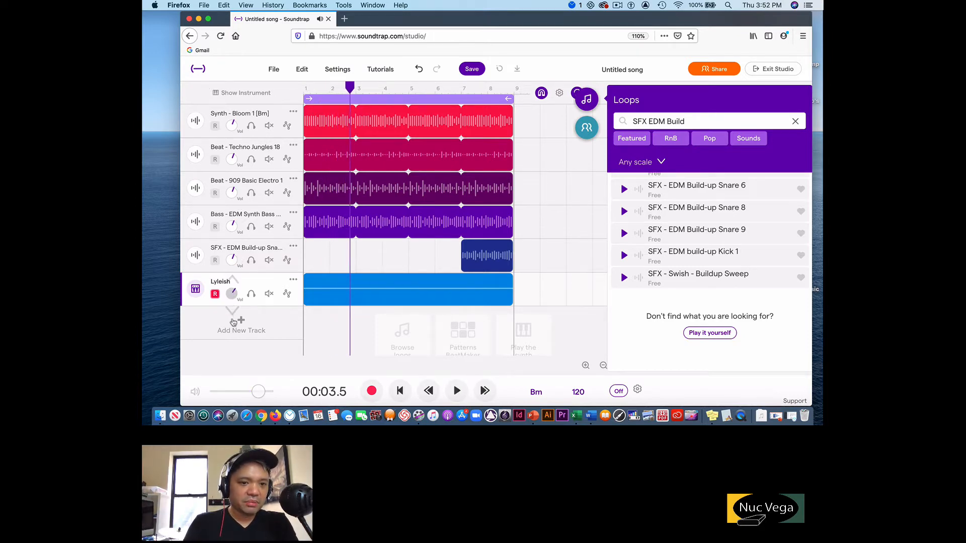
Play the arrangement from near the start through to bar 9, then stop playback
{"action": "left_click", "coordinate": [311, 88]}
{"action": "key", "text": "space"}
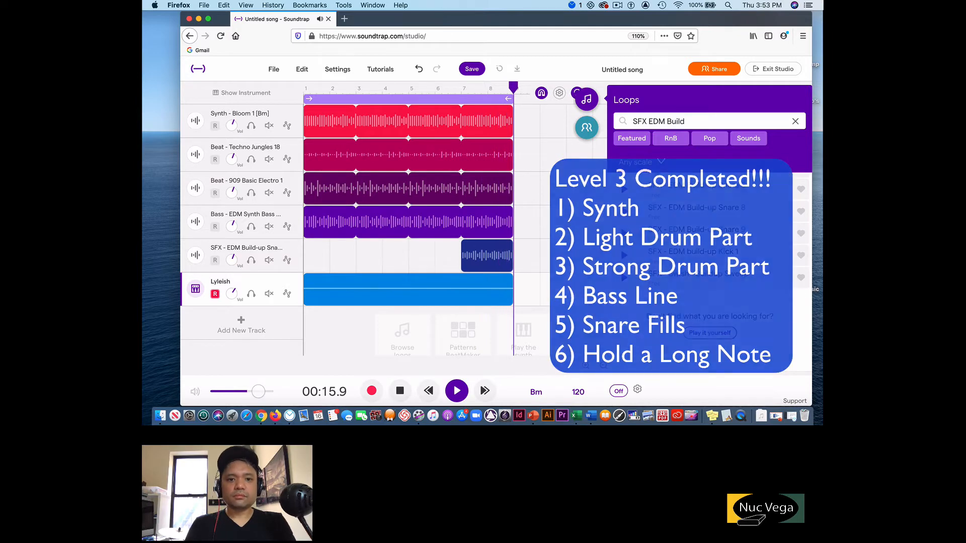
{"action": "key", "text": "space"}
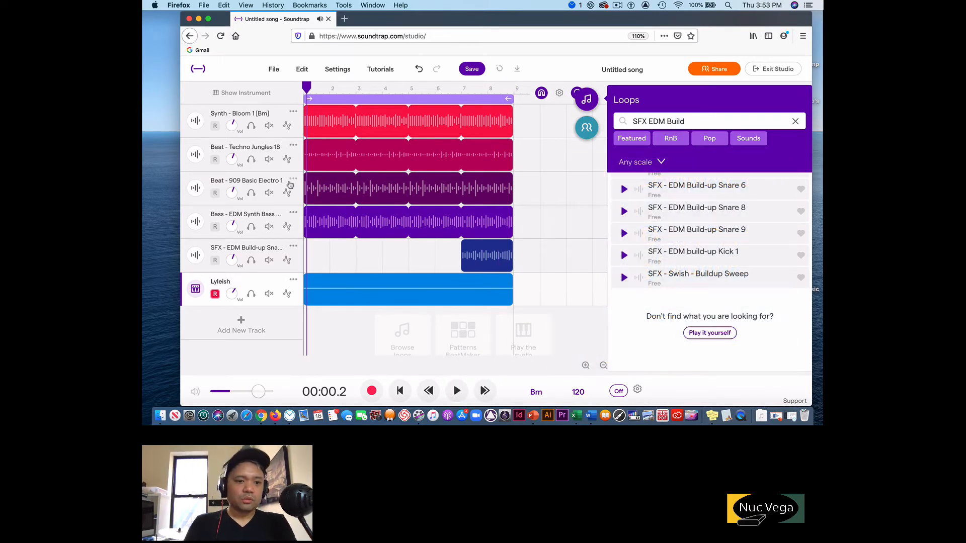
Add a new Synthesizer track and audition the lead presets, choosing Siren Bell
{"action": "left_click", "coordinate": [241, 324]}
{"action": "left_click", "coordinate": [455, 275]}
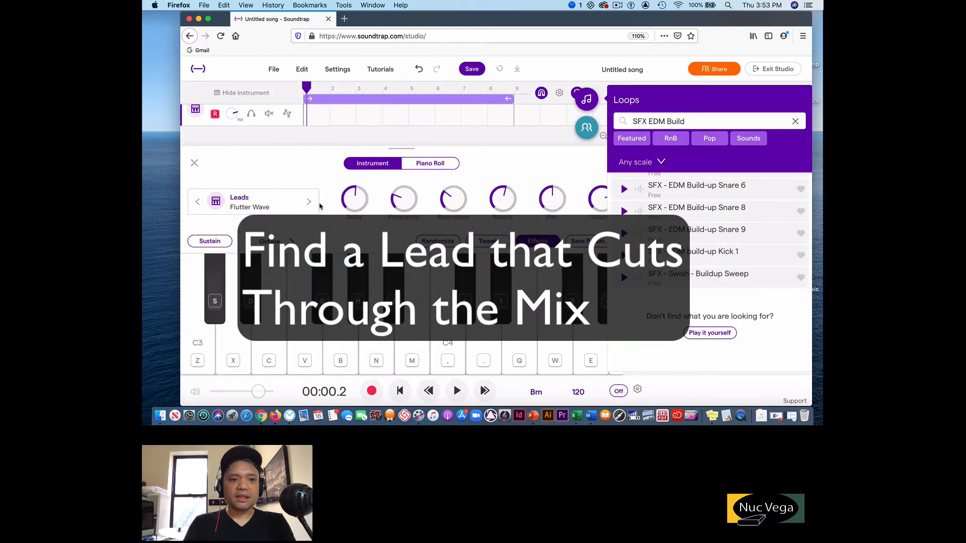
{"action": "left_click", "coordinate": [309, 202]}
{"action": "left_click", "coordinate": [309, 202]}
{"action": "left_click", "coordinate": [310, 201]}
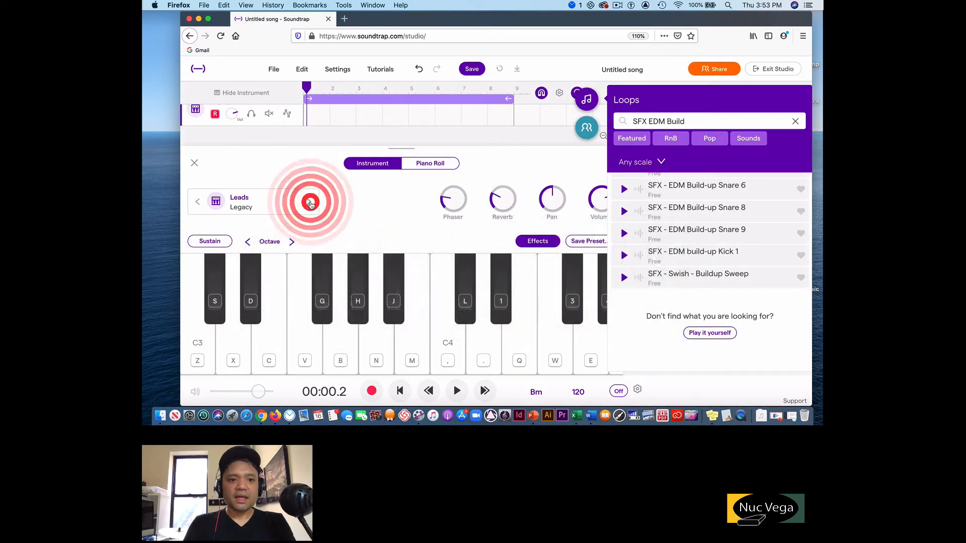
{"action": "left_click", "coordinate": [310, 202]}
{"action": "left_click", "coordinate": [310, 203]}
{"action": "left_click", "coordinate": [310, 202]}
{"action": "left_click", "coordinate": [310, 204]}
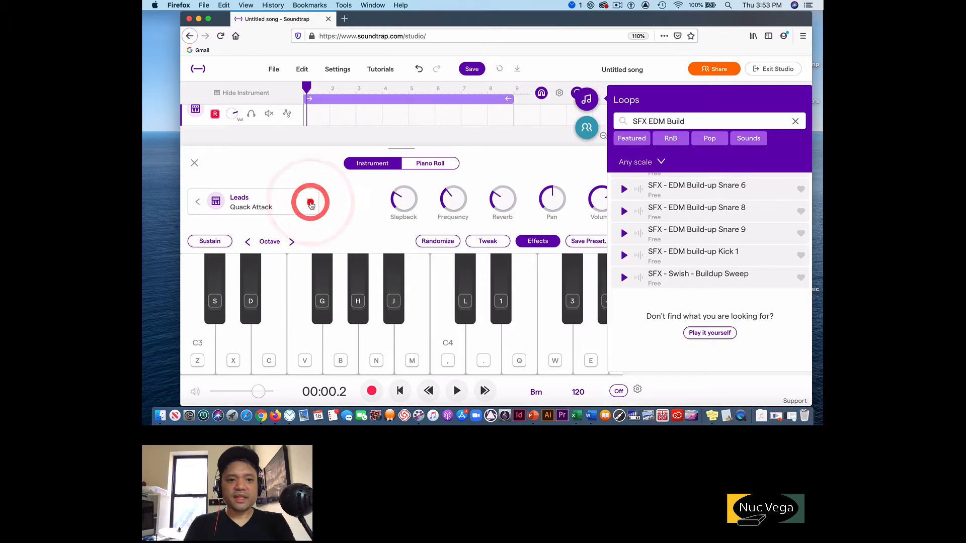
{"action": "left_click", "coordinate": [310, 202]}
{"action": "left_click", "coordinate": [309, 203]}
{"action": "left_click", "coordinate": [309, 202]}
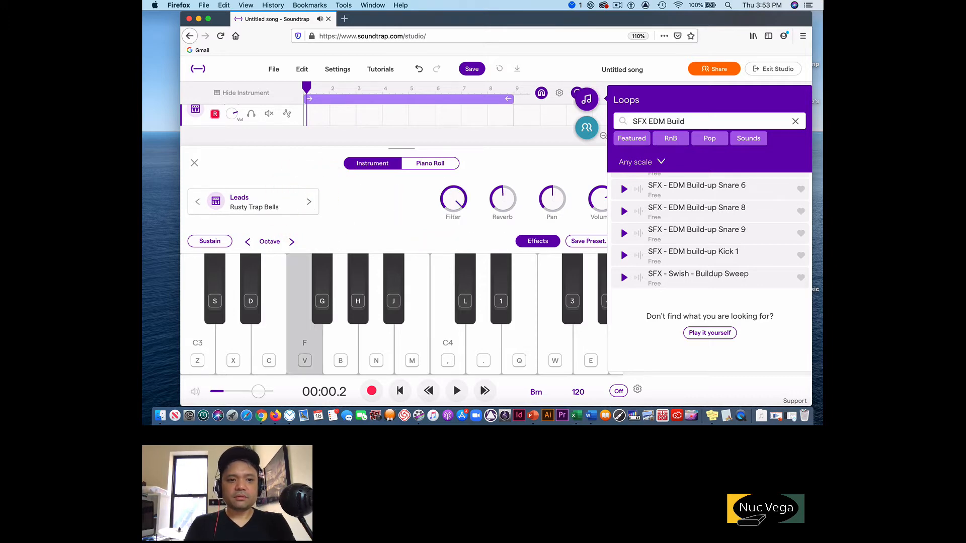
{"action": "left_click", "coordinate": [310, 203]}
{"action": "left_click", "coordinate": [310, 202]}
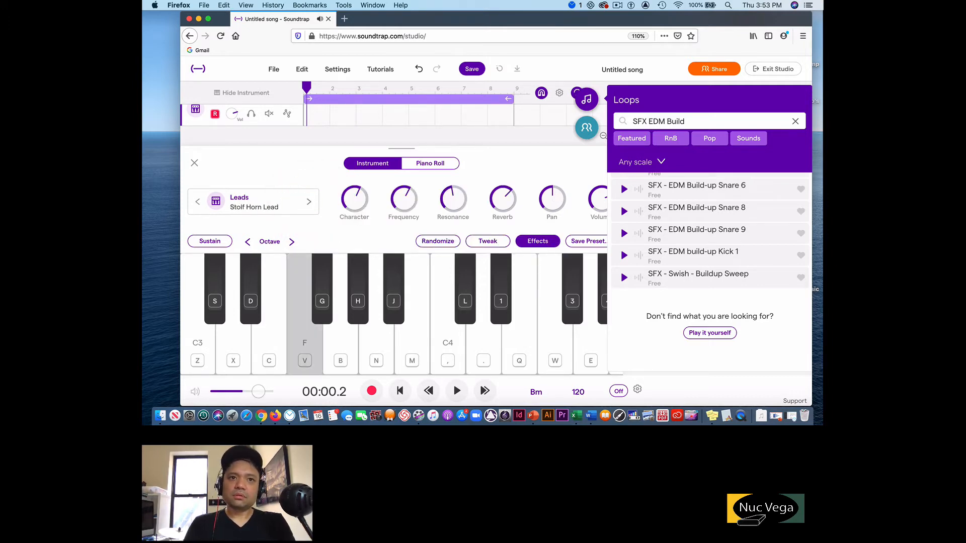
{"action": "left_click", "coordinate": [199, 203]}
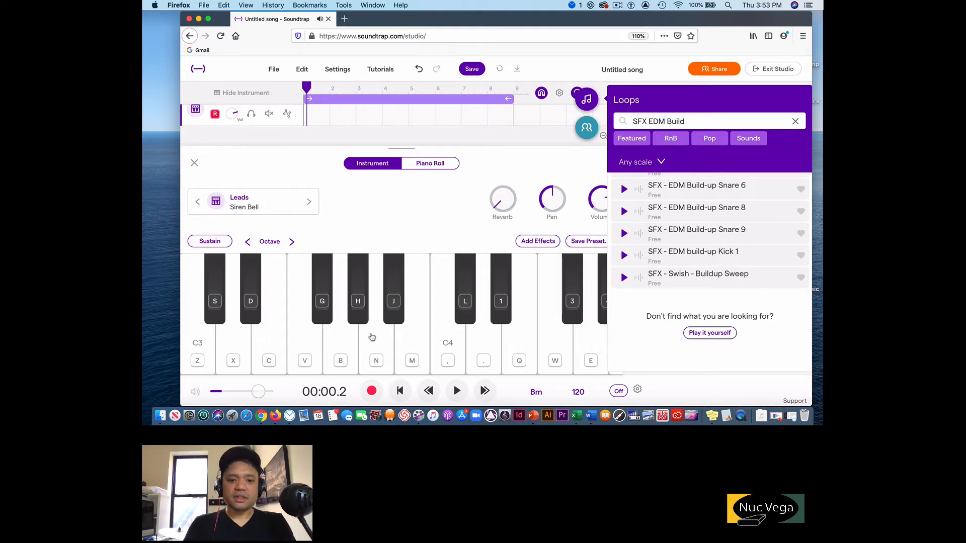
Play the song and rehearse a riff of B, C# and F# notes over it with Siren Bell, then stop playback
{"action": "left_click", "coordinate": [457, 390]}
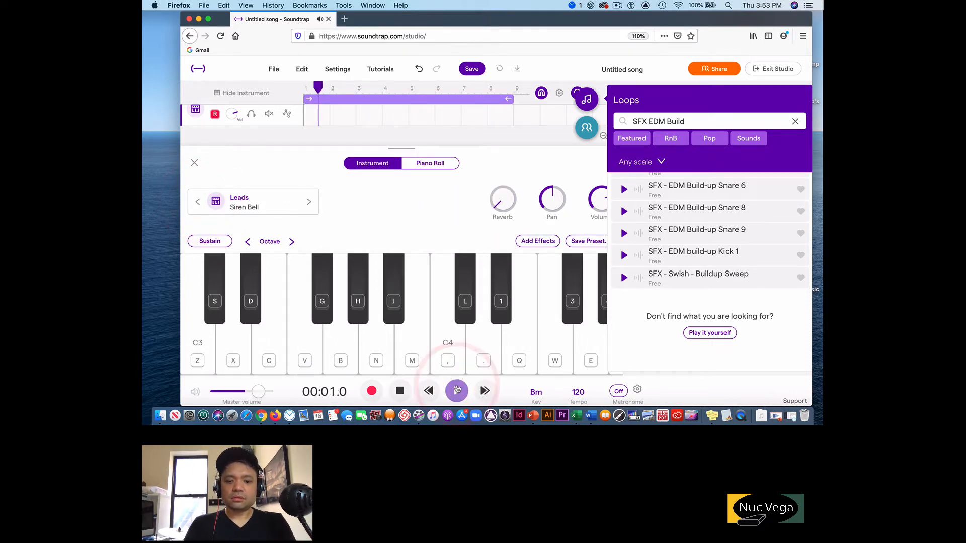
{"action": "key", "text": "m"}
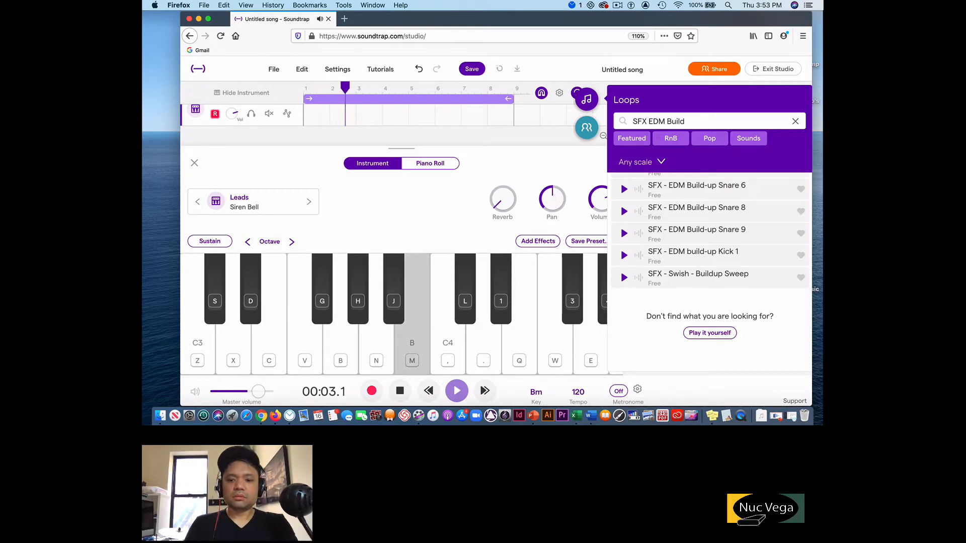
{"action": "key", "text": "m"}
{"action": "key", "text": "l"}
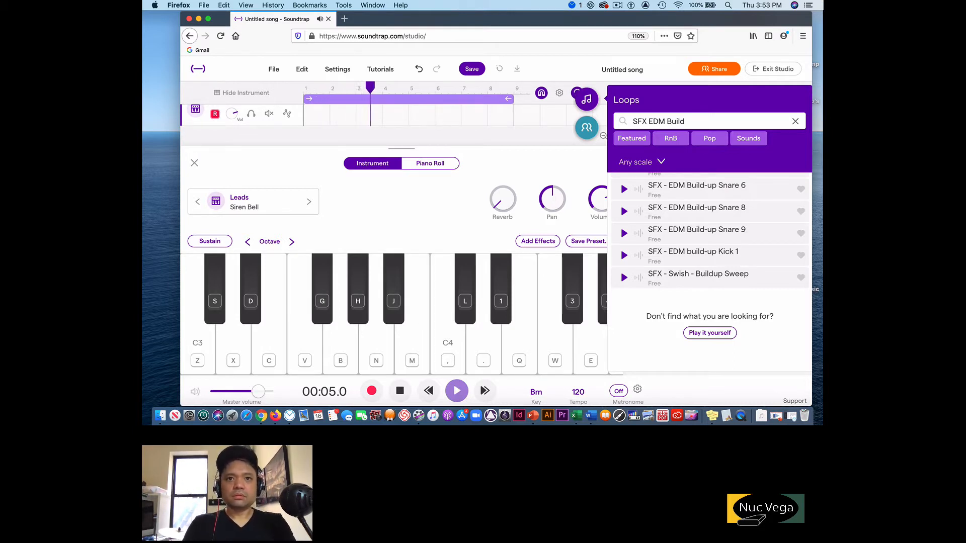
{"action": "key", "text": "m"}
{"action": "key", "text": "g"}
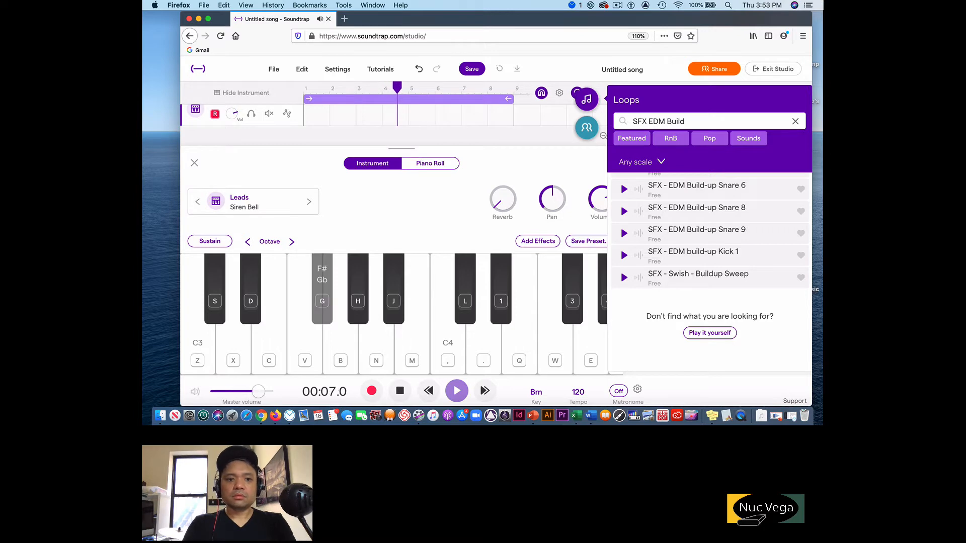
{"action": "key", "text": "m"}
{"action": "key", "text": "g"}
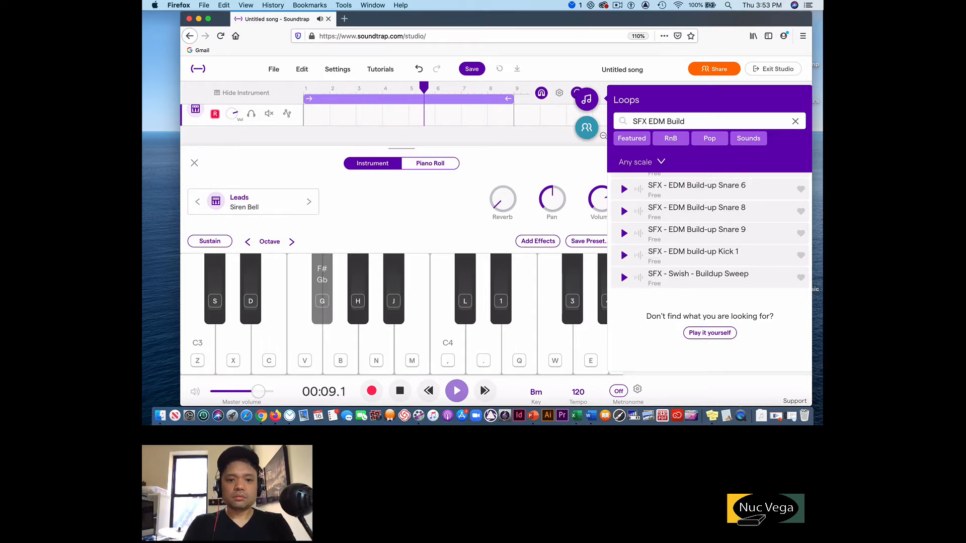
{"action": "key", "text": "m"}
{"action": "key", "text": "g"}
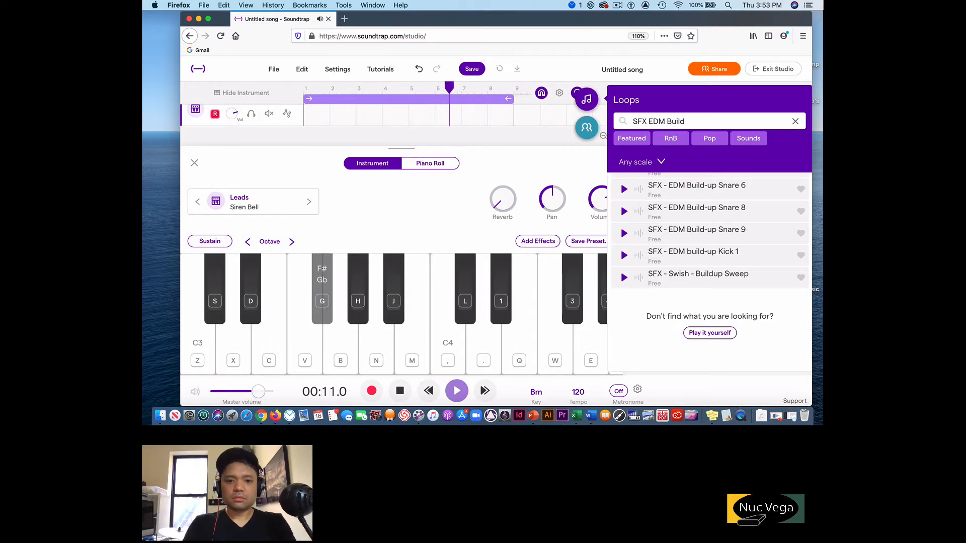
{"action": "key", "text": "m"}
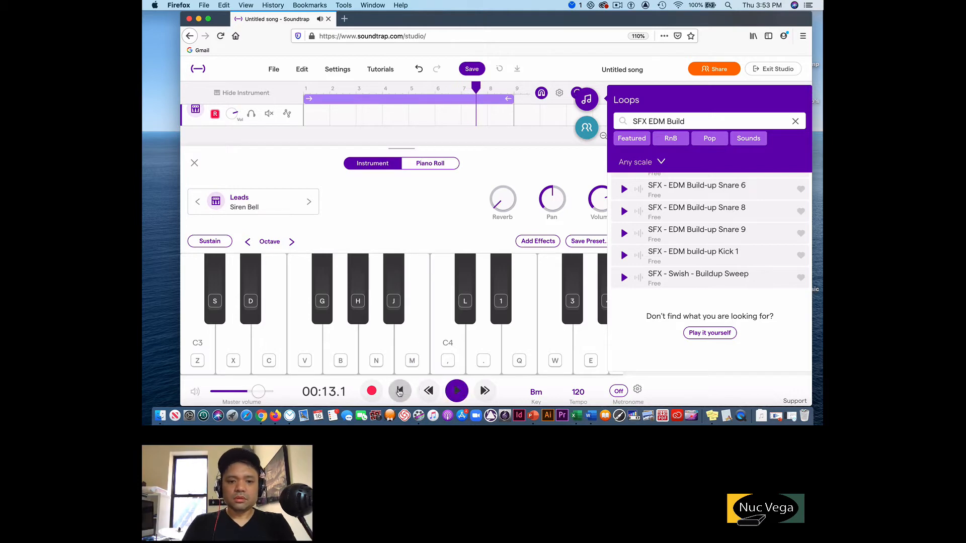
{"action": "left_click", "coordinate": [400, 391]}
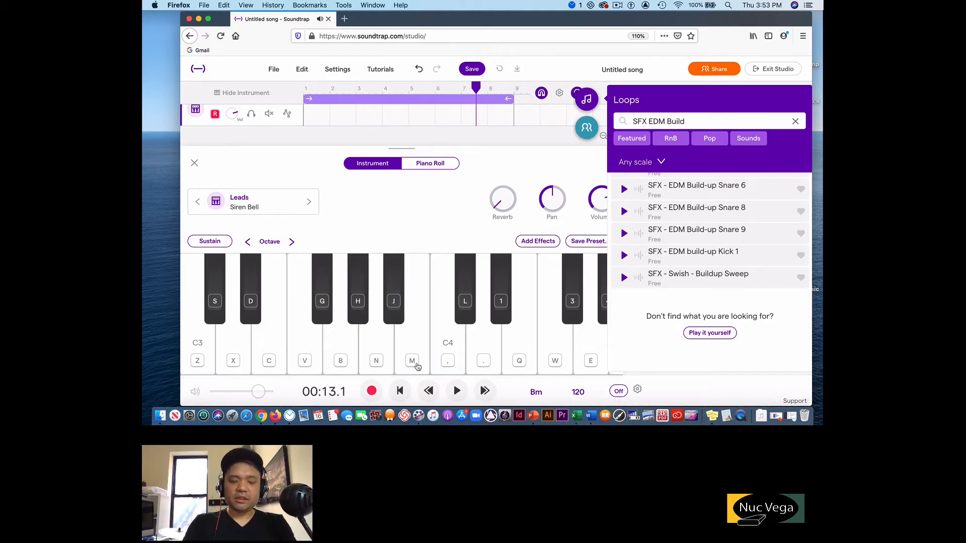
Practise the Siren Bell riff on B, C#, D and F# without the backing tracks
{"action": "key", "text": "m"}
{"action": "key", "text": "l"}
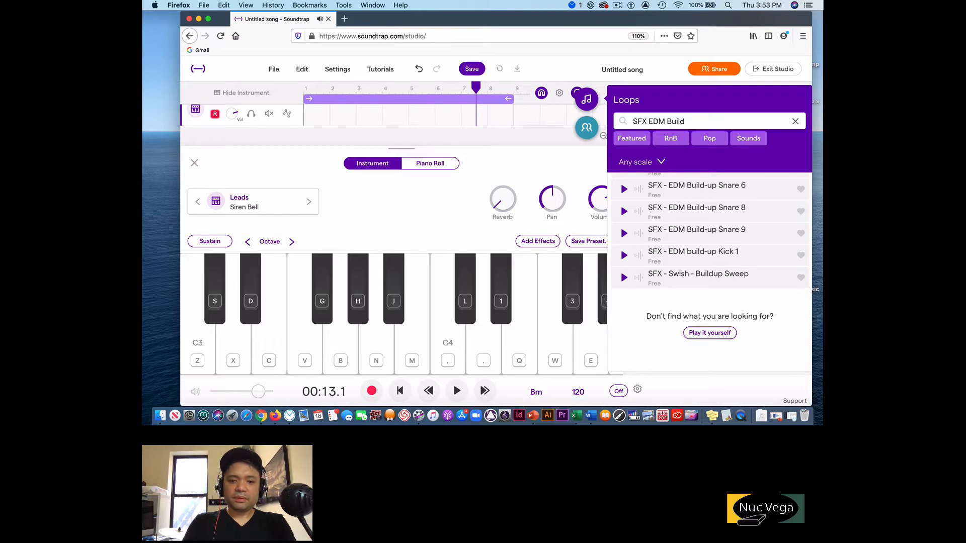
{"action": "key", "text": "period"}
{"action": "key", "text": "g"}
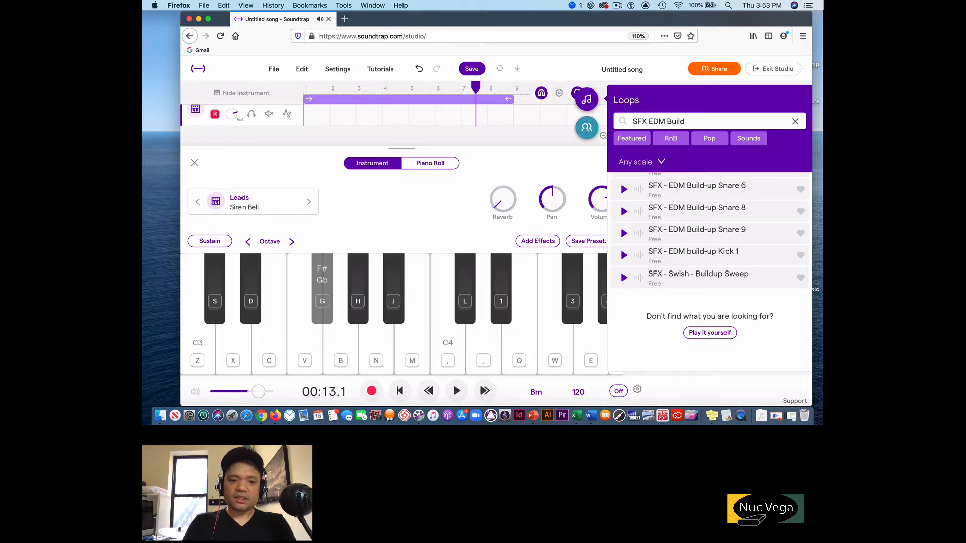
{"action": "key", "text": "m"}
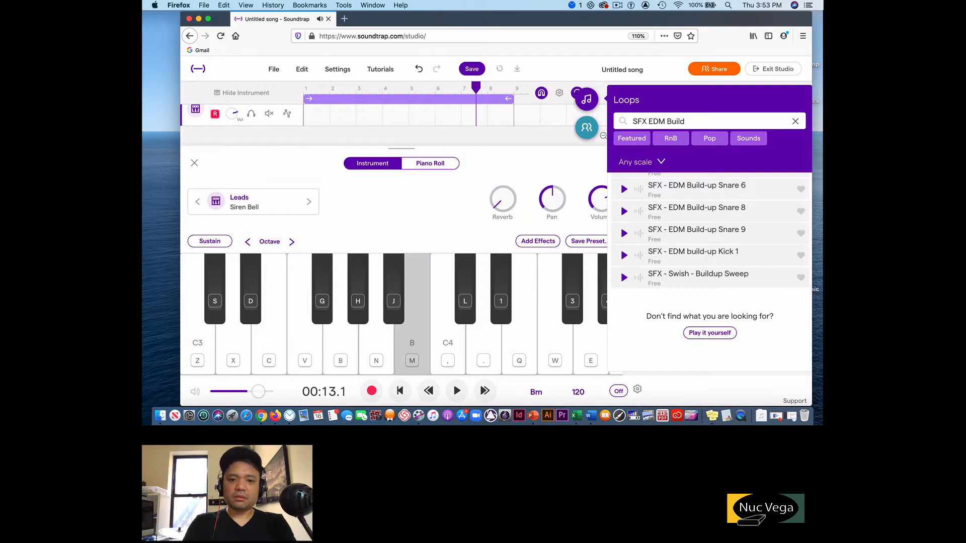
{"action": "key", "text": "m"}
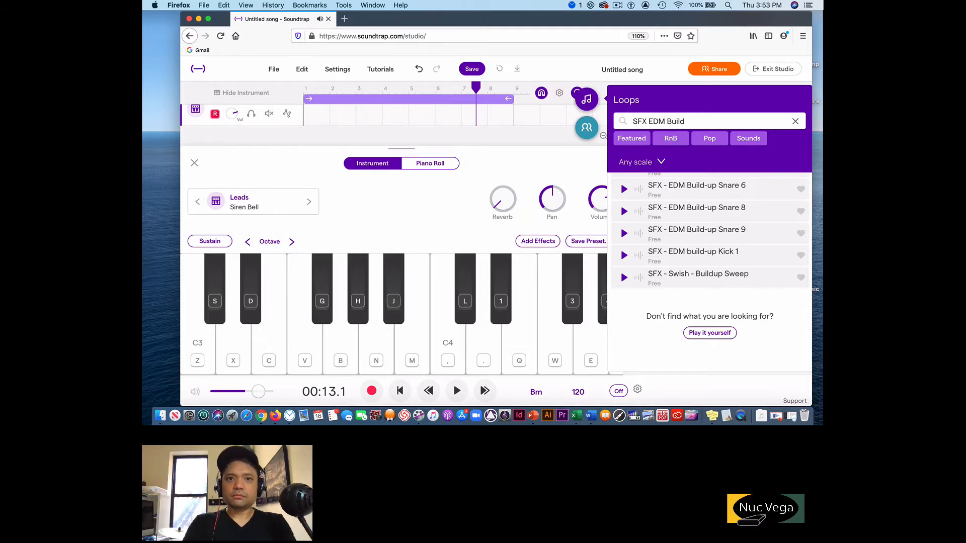
{"action": "key", "text": "g"}
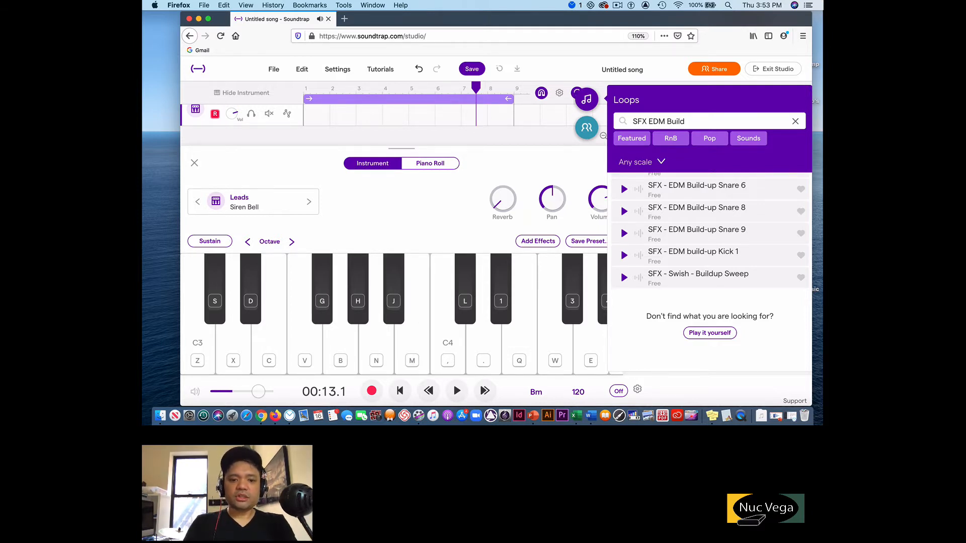
Record on the Siren Bell track from the start, repeating a B, C#, F# riff from about bar 5 and stopping at bar 9
{"action": "left_click", "coordinate": [401, 393]}
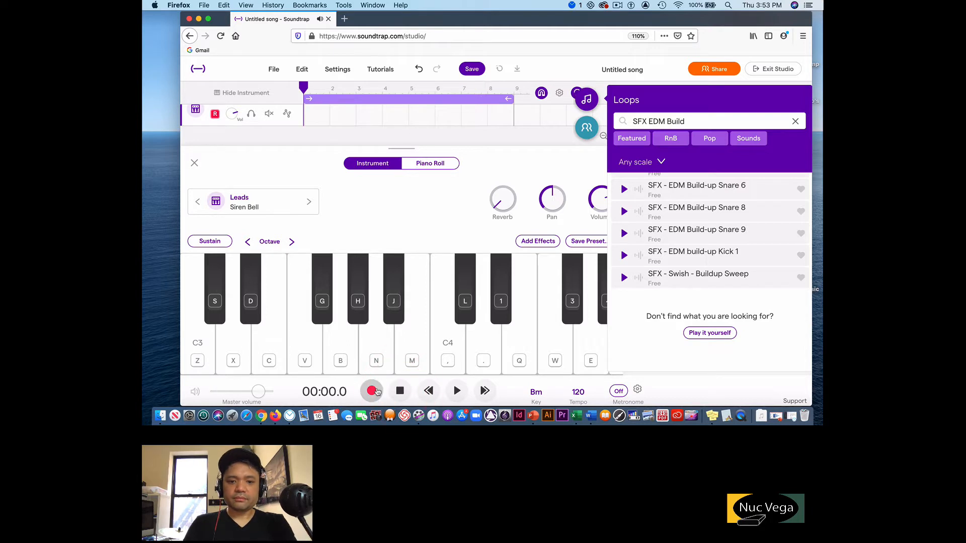
{"action": "left_click", "coordinate": [372, 391]}
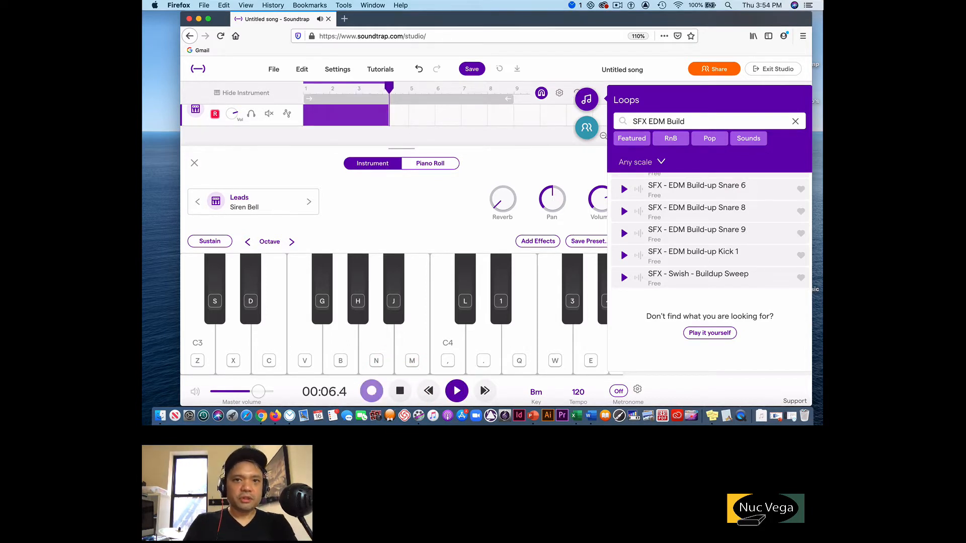
{"action": "key", "text": "m"}
{"action": "key", "text": "l"}
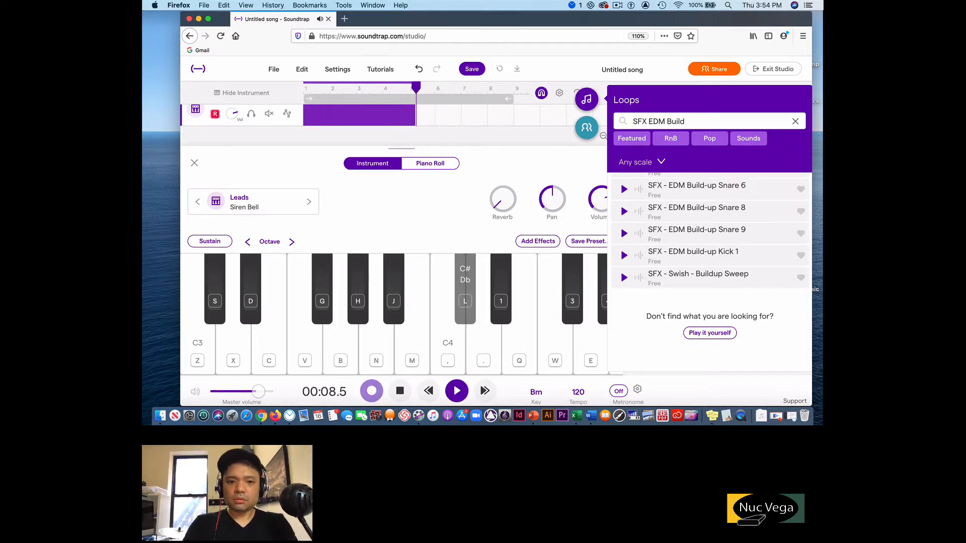
{"action": "key", "text": "g"}
{"action": "key", "text": "m"}
{"action": "key", "text": "l"}
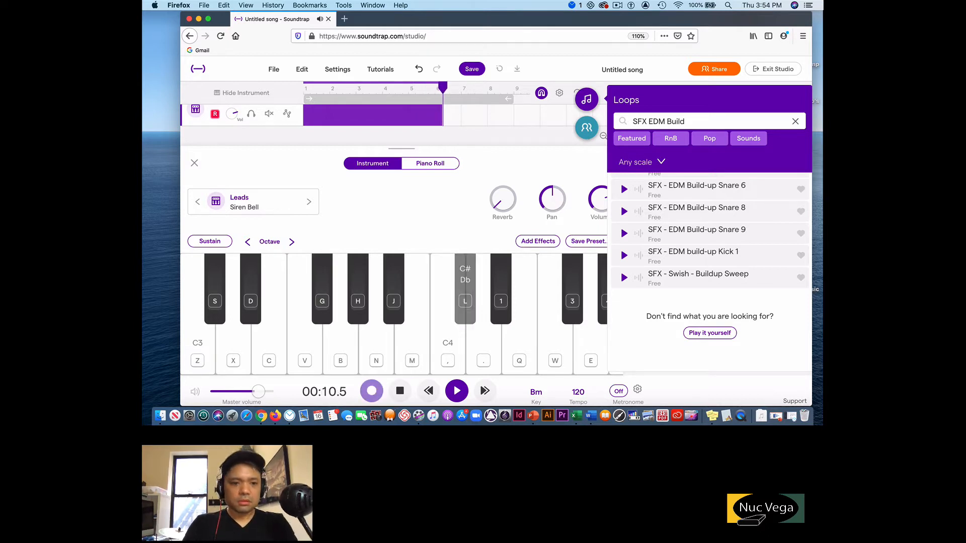
{"action": "key", "text": "g"}
{"action": "key", "text": "m"}
{"action": "key", "text": "l"}
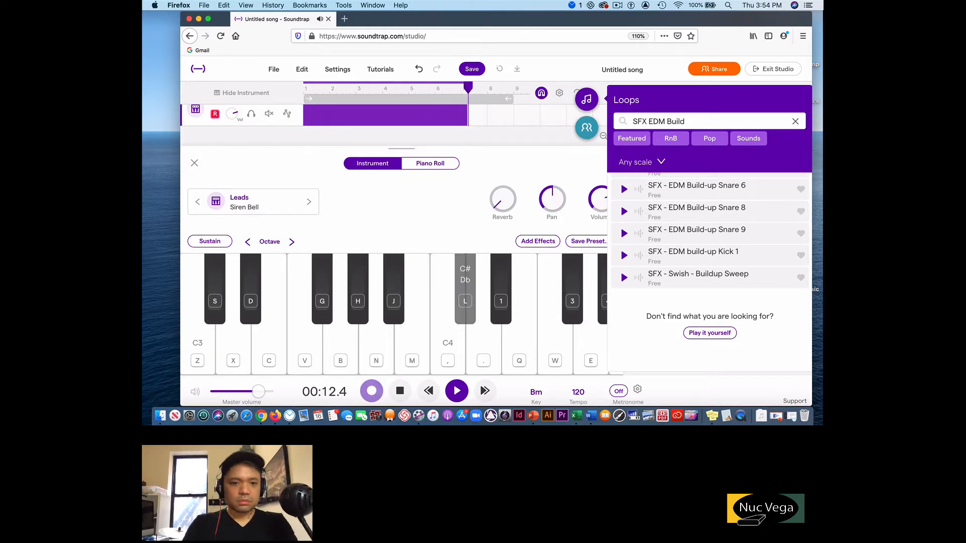
{"action": "key", "text": "g"}
{"action": "key", "text": "m"}
{"action": "key", "text": "l"}
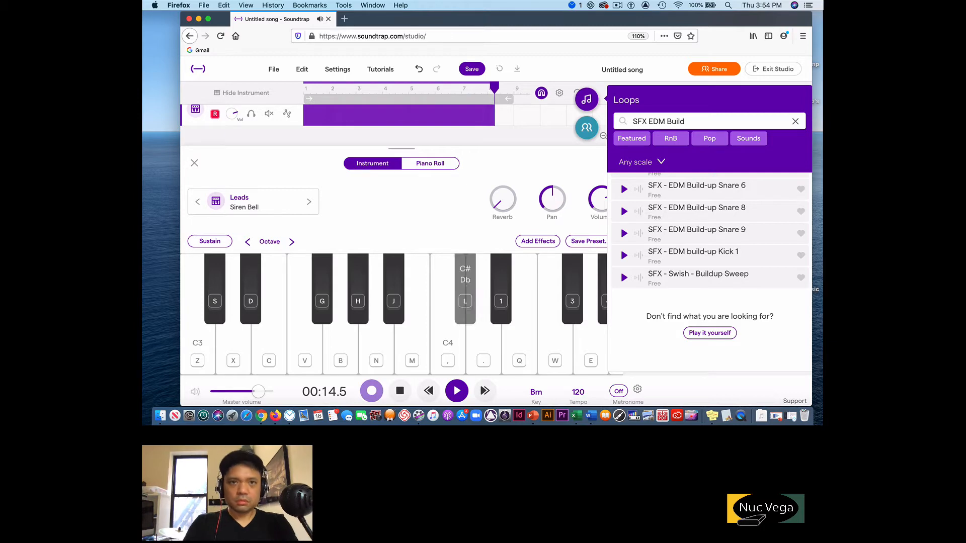
{"action": "key", "text": "g"}
{"action": "key", "text": "m"}
{"action": "key", "text": "space"}
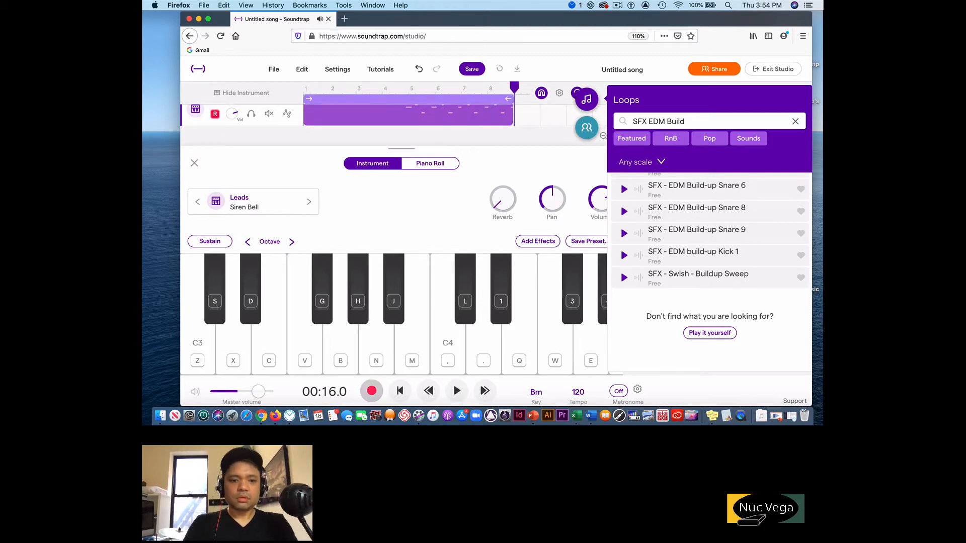
Play back the recorded Siren Bell riff from bar 5, then from bar 4, and close the instrument view
{"action": "left_click", "coordinate": [428, 90]}
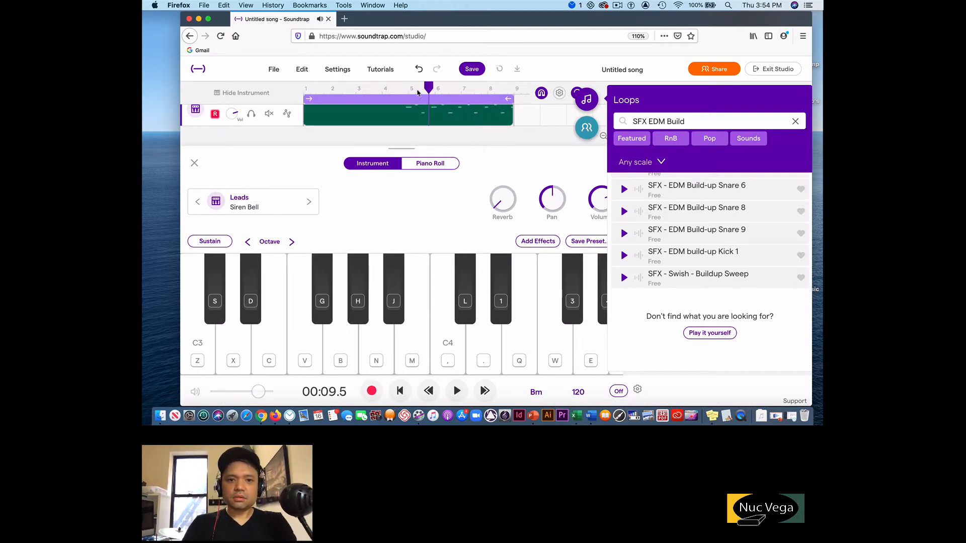
{"action": "key", "text": "space"}
{"action": "left_click", "coordinate": [389, 88]}
{"action": "left_click", "coordinate": [194, 163]}
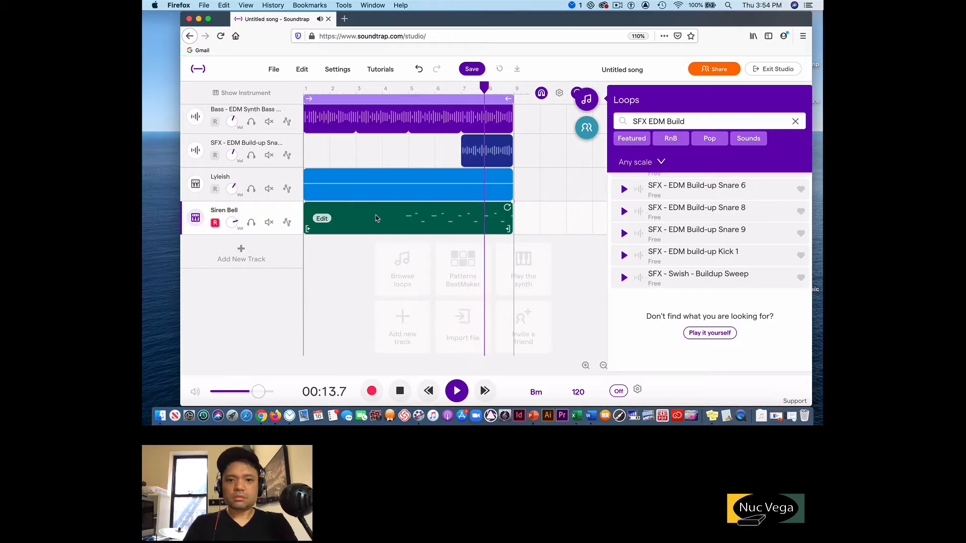
{"action": "key", "text": "space"}
Quantize the Siren Bell region to 1/8 and move the playhead to just before bar 5 to hear it
{"action": "right_click", "coordinate": [327, 222]}
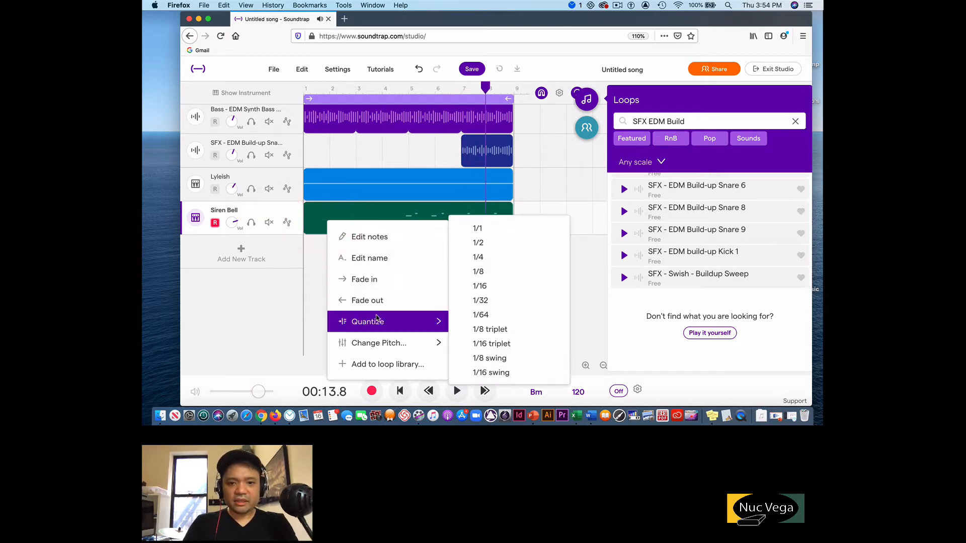
{"action": "mouse_move", "coordinate": [388, 322]}
{"action": "left_click", "coordinate": [322, 212]}
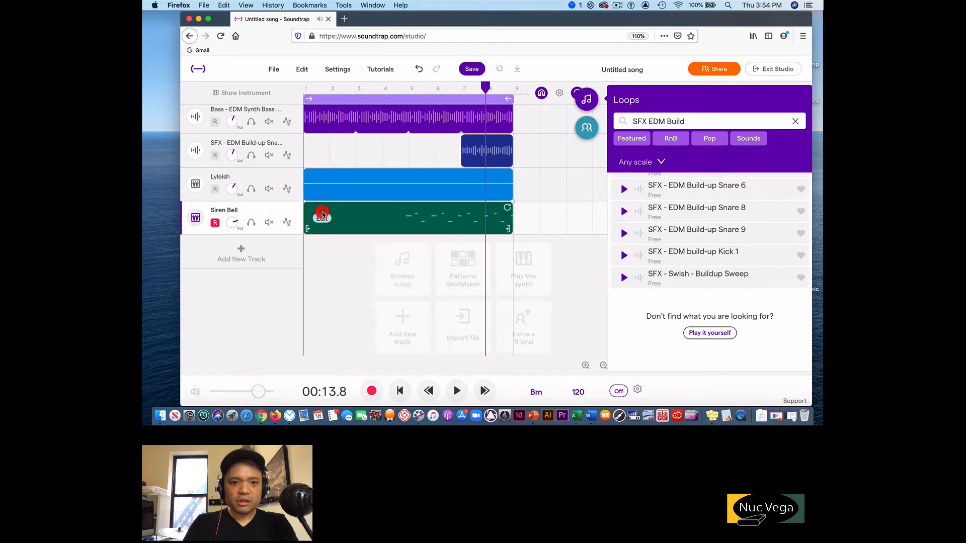
{"action": "right_click", "coordinate": [324, 218]}
{"action": "mouse_move", "coordinate": [395, 318]}
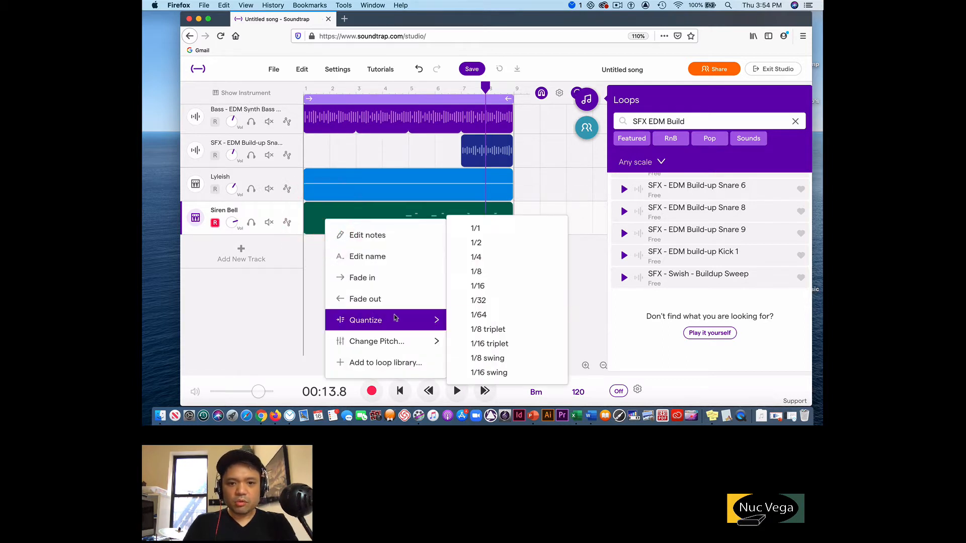
{"action": "left_click", "coordinate": [490, 270]}
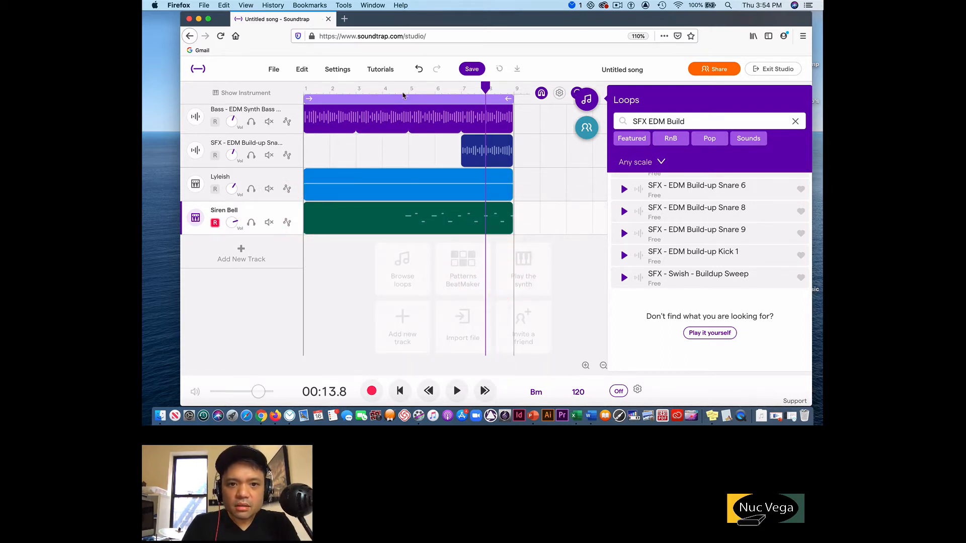
{"action": "left_click", "coordinate": [403, 92]}
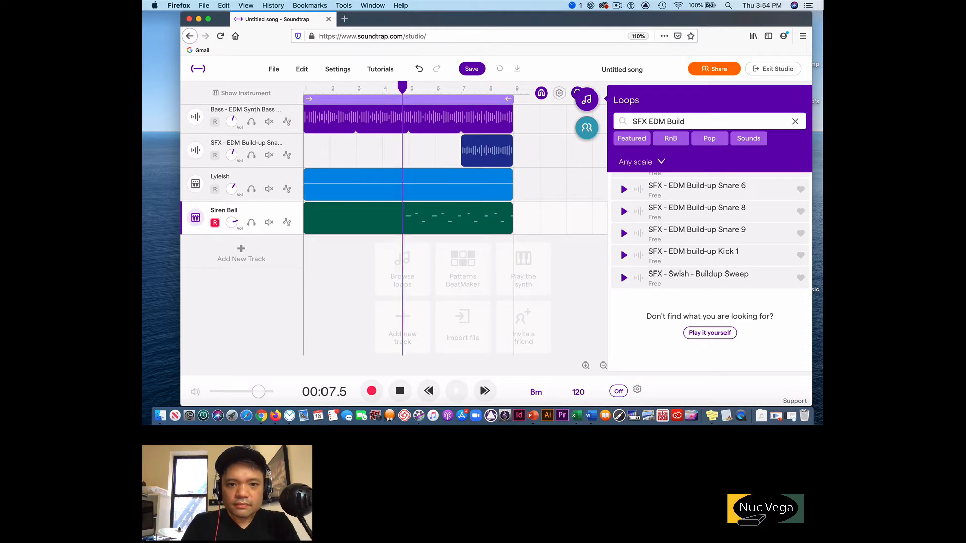
Play back the song to hear the quantized Siren Bell riff, lower the Siren Bell track volume, and return to the start
{"action": "key", "text": "space"}
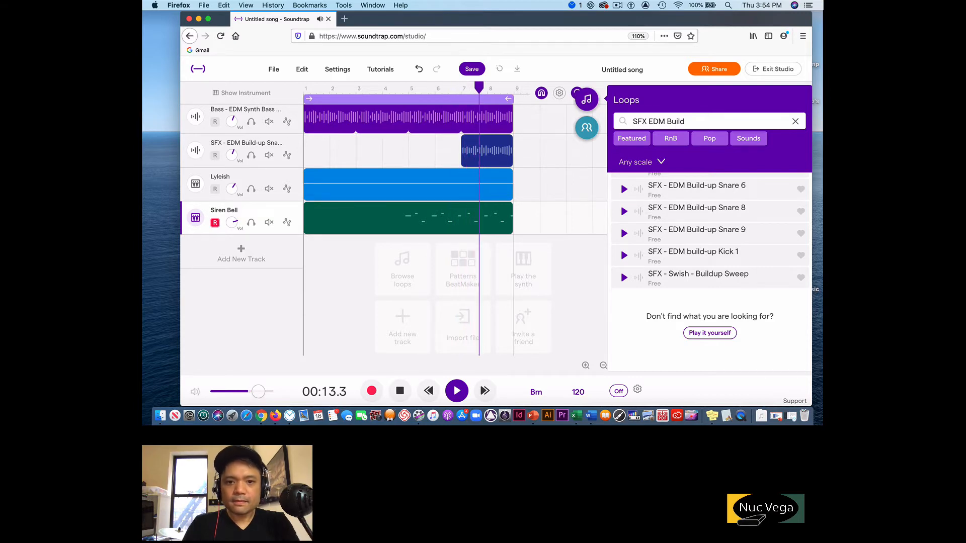
{"action": "scroll", "coordinate": [382, 217], "scroll_direction": "up", "scroll_amount": 5}
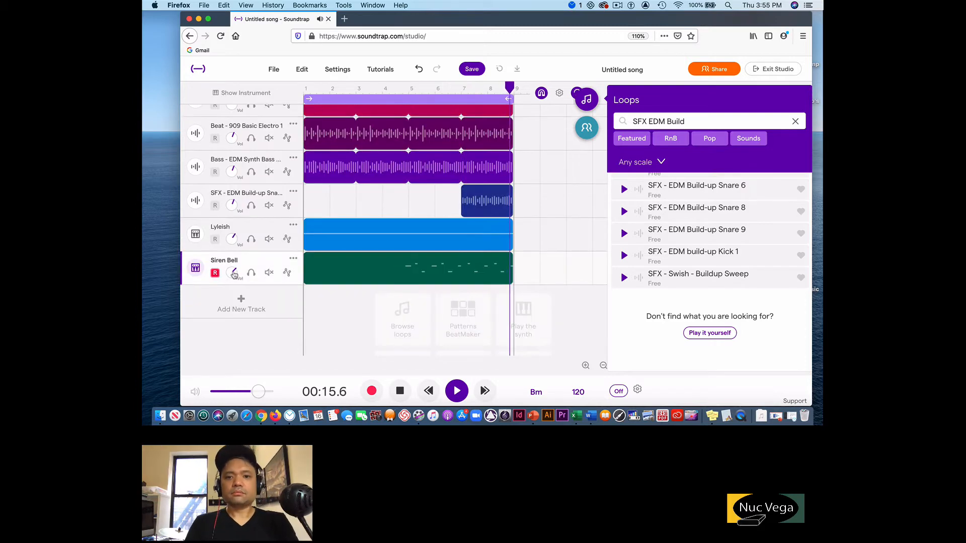
{"action": "key", "text": "space"}
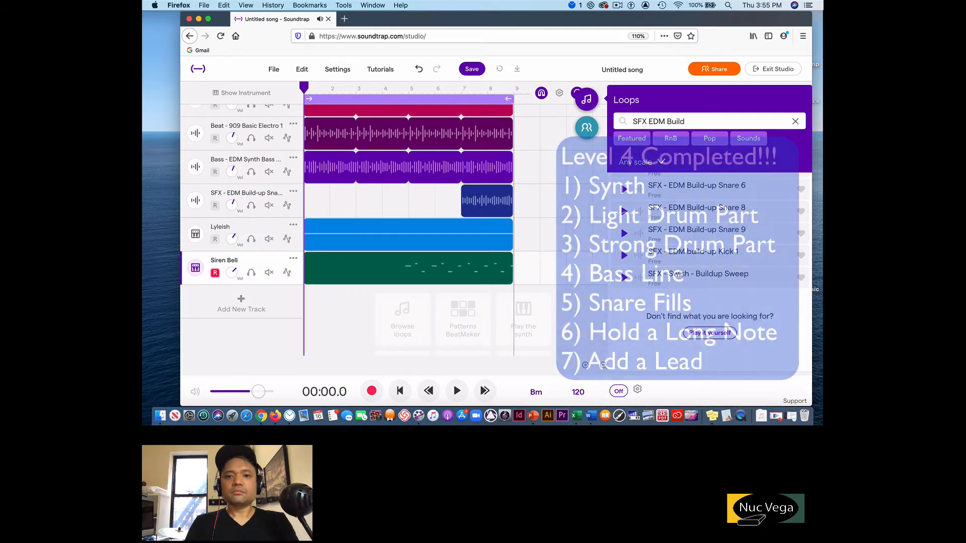
{"action": "scroll", "coordinate": [363, 285], "scroll_direction": "up", "scroll_amount": 1}
{"action": "scroll", "coordinate": [363, 286], "scroll_direction": "up", "scroll_amount": 4}
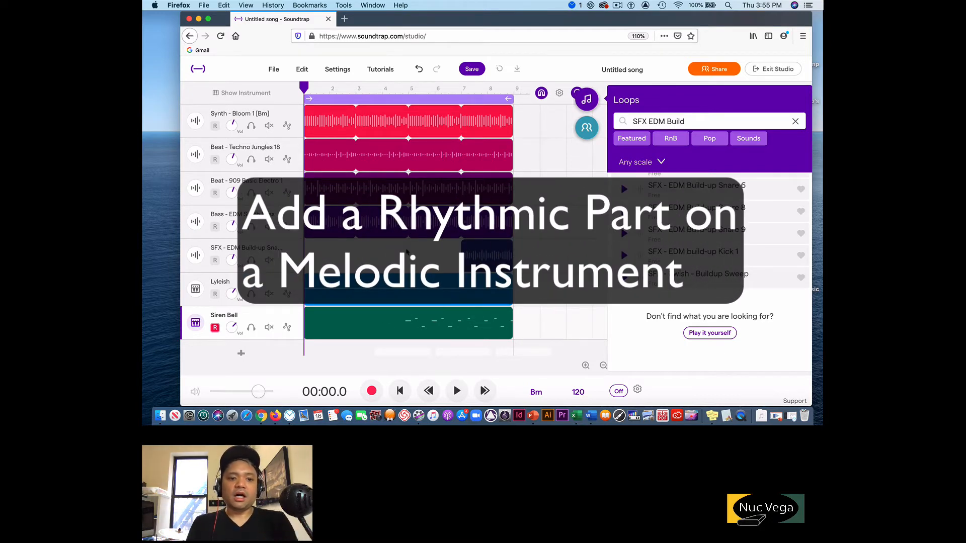
Add a new Guitar & bass track and set its instrument to the Acoustic preset Banjo
{"action": "scroll", "coordinate": [242, 327], "scroll_direction": "down", "scroll_amount": 2}
{"action": "left_click", "coordinate": [242, 308]}
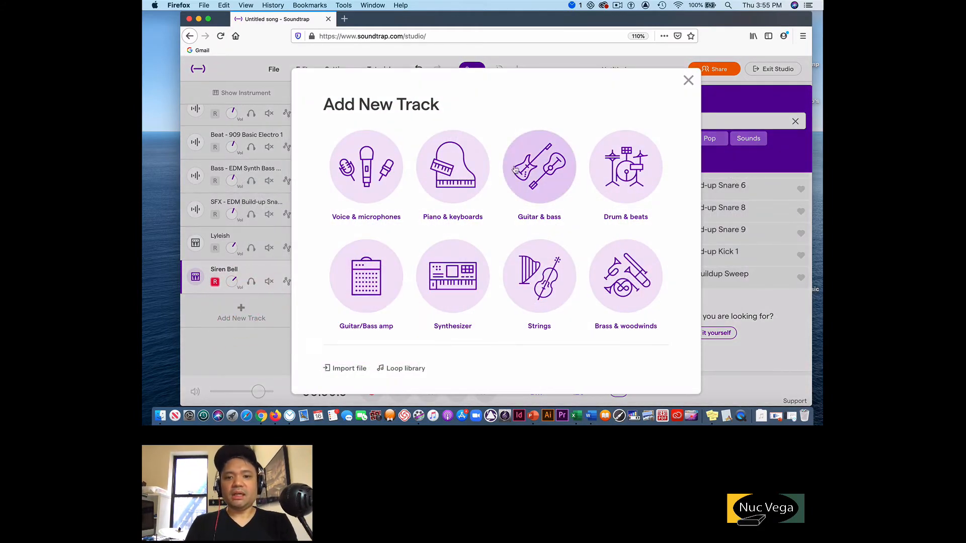
{"action": "left_click", "coordinate": [531, 168]}
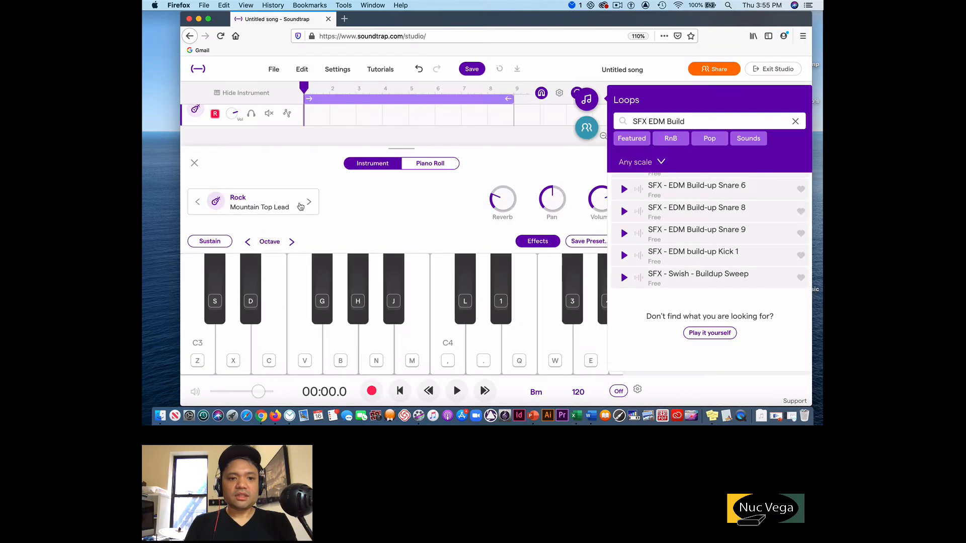
{"action": "left_click", "coordinate": [307, 205]}
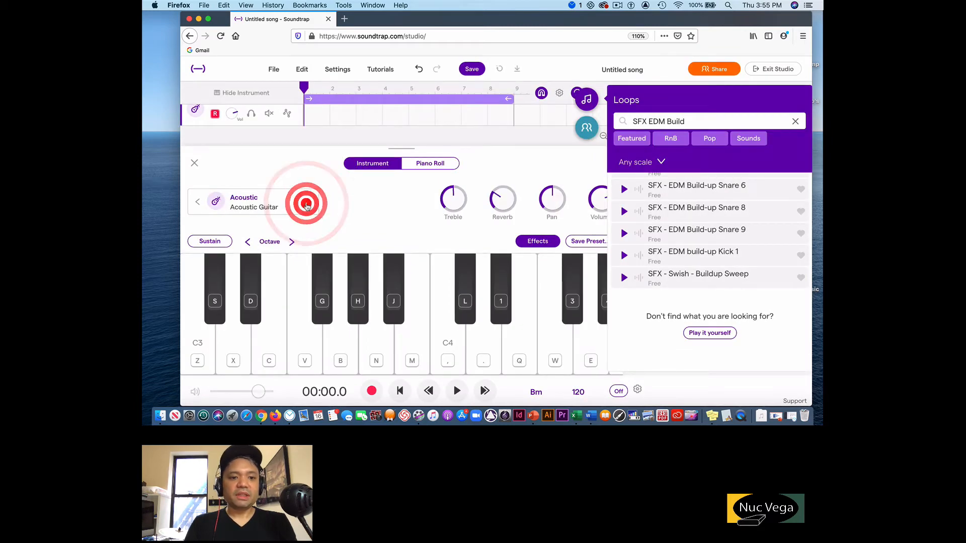
{"action": "left_click", "coordinate": [195, 202]}
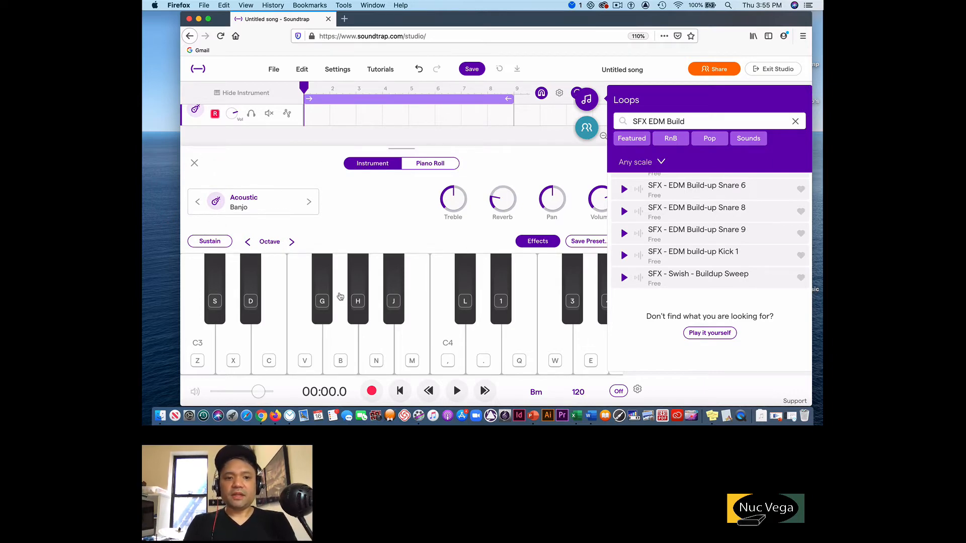
Practise a repeated C# on the Banjo, first alone and again over the backing tracks, and return to the start
{"action": "key", "text": "l"}
{"action": "key", "text": "l"}
{"action": "key", "text": "l"}
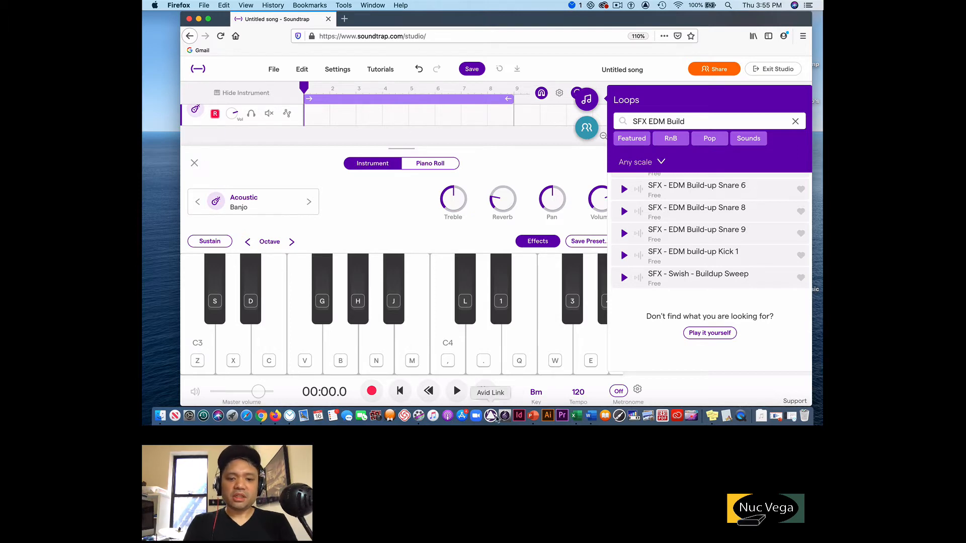
{"action": "left_click", "coordinate": [457, 391]}
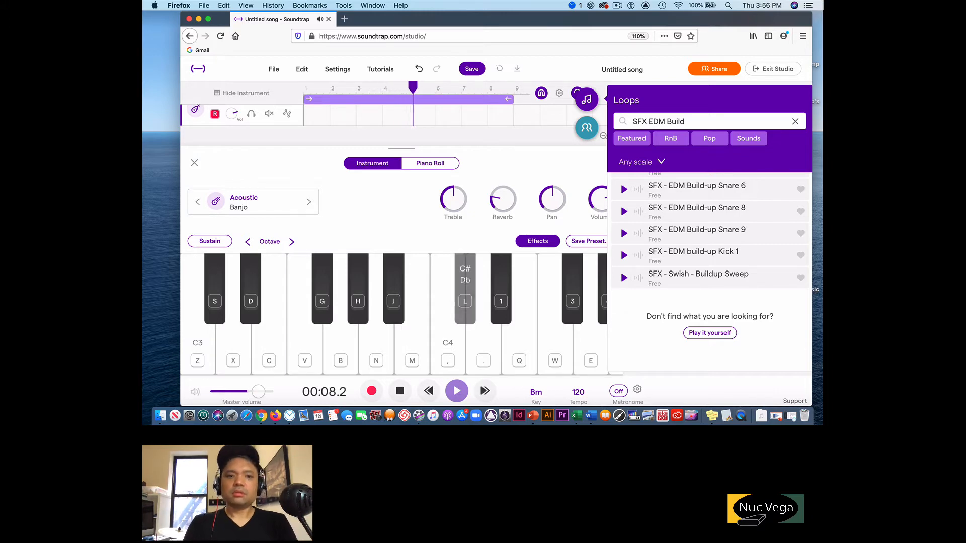
{"action": "left_click", "coordinate": [391, 391]}
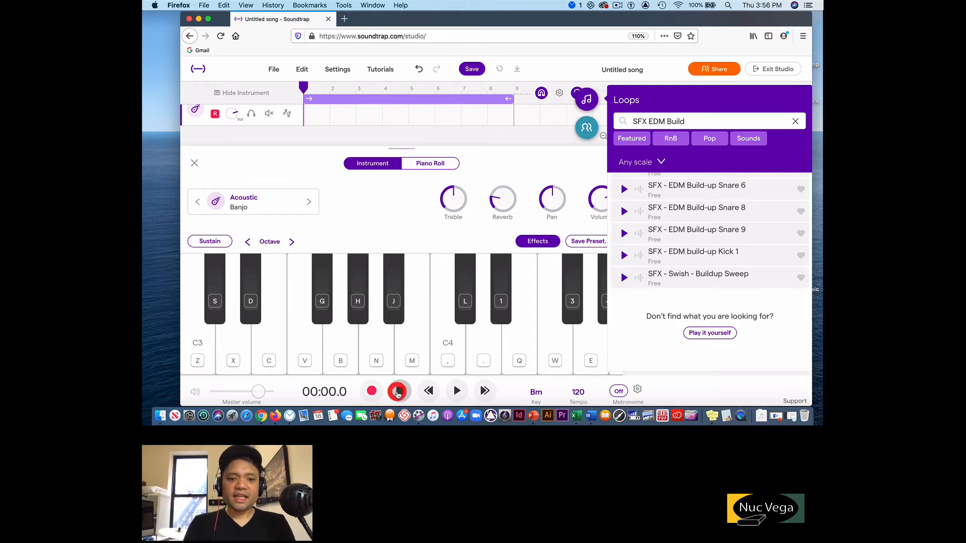
Record a steady repeated C#4 off-beat rhythm on the Banjo track from bar 1 through the end of bar 8
{"action": "left_click", "coordinate": [372, 392]}
{"action": "key", "text": "l"}
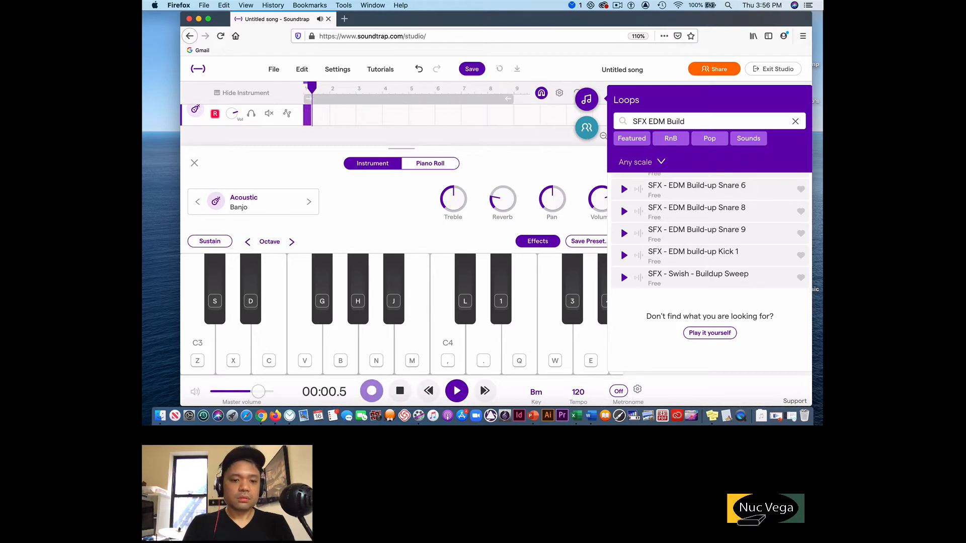
{"action": "key", "text": "l"}
{"action": "key", "text": "l"}
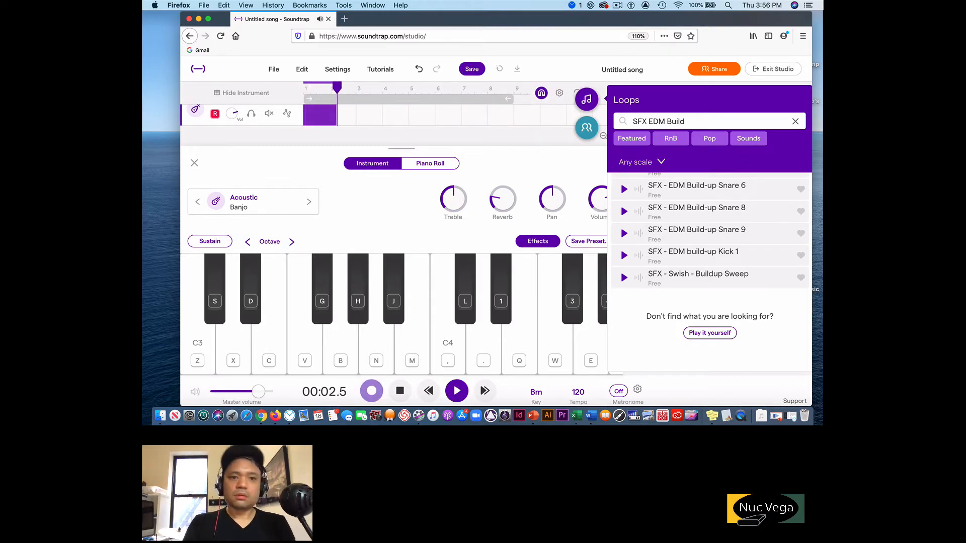
{"action": "key", "text": "l"}
{"action": "key", "text": "l"}
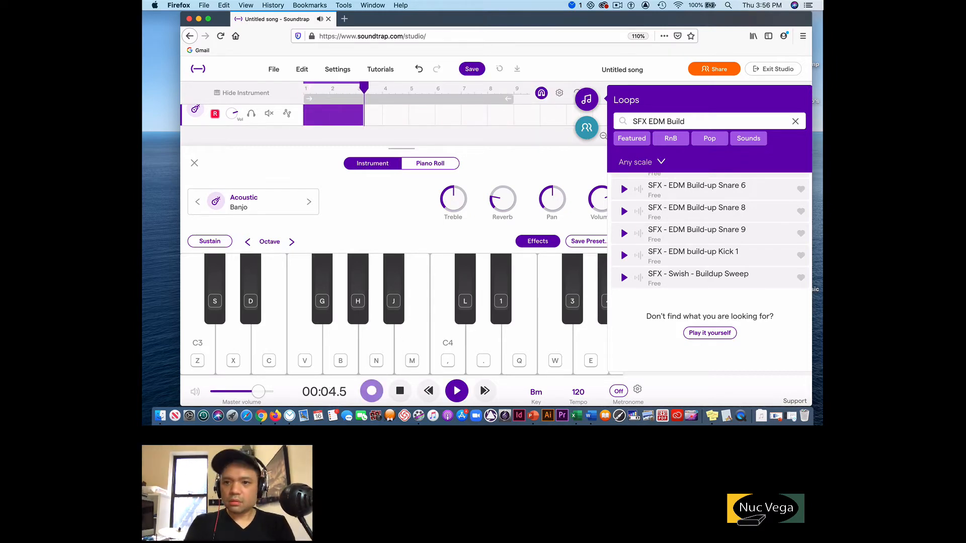
{"action": "key", "text": "l"}
{"action": "key", "text": "l"}
{"action": "key", "text": "l"}
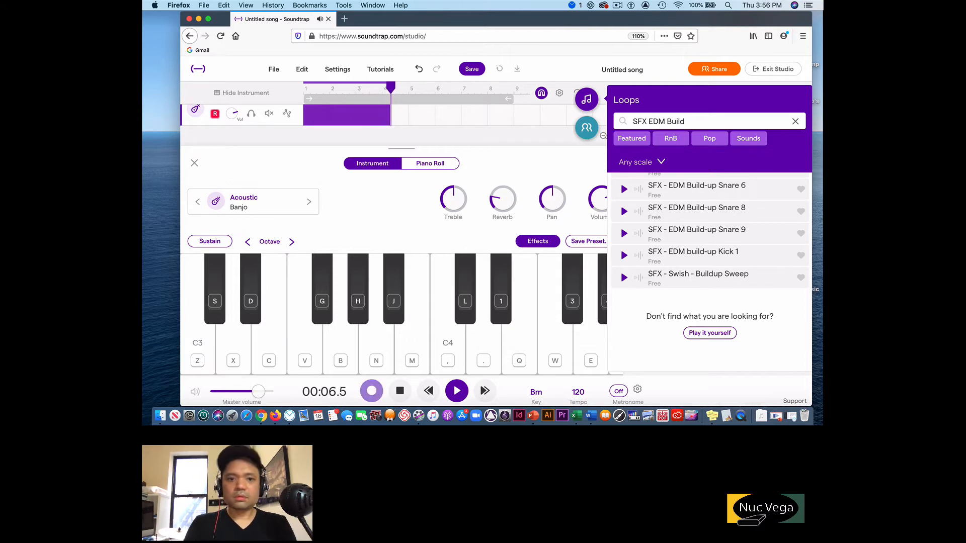
{"action": "key", "text": "l"}
{"action": "key", "text": "l"}
{"action": "key", "text": "l"}
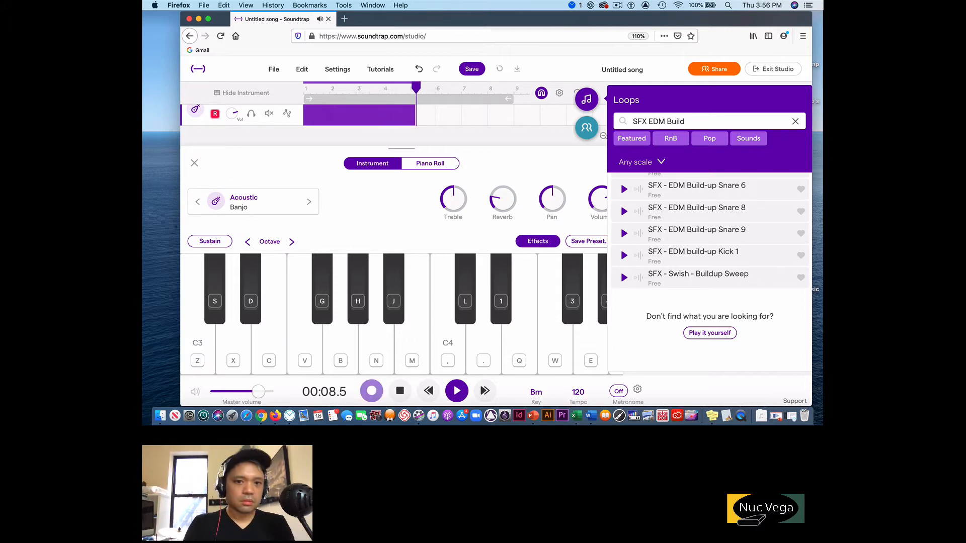
{"action": "key", "text": "l"}
{"action": "key", "text": "l"}
{"action": "key", "text": "l"}
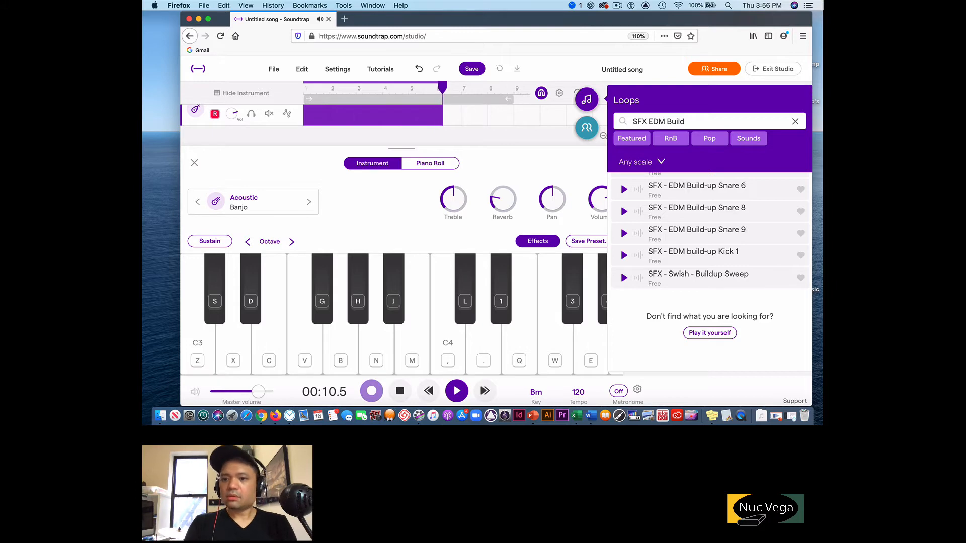
{"action": "key", "text": "l"}
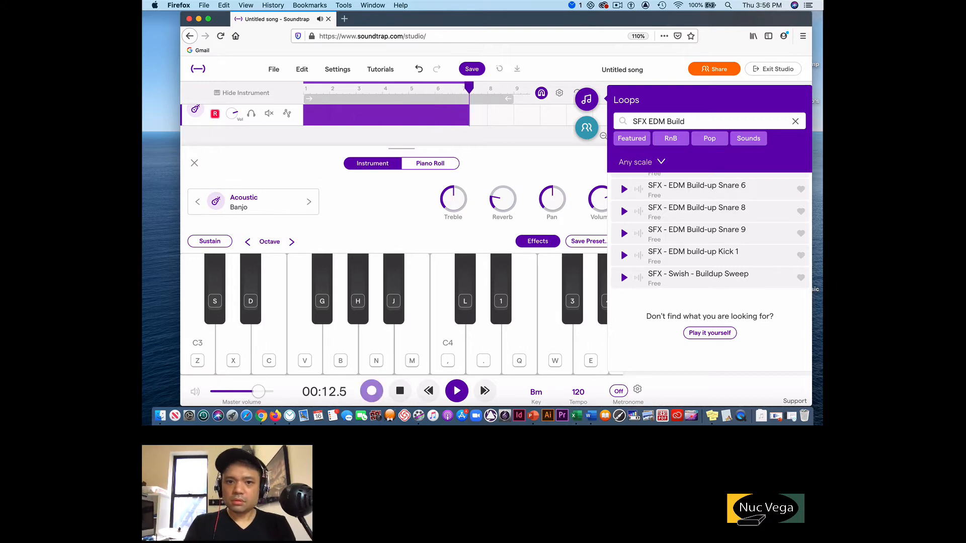
{"action": "key", "text": "l"}
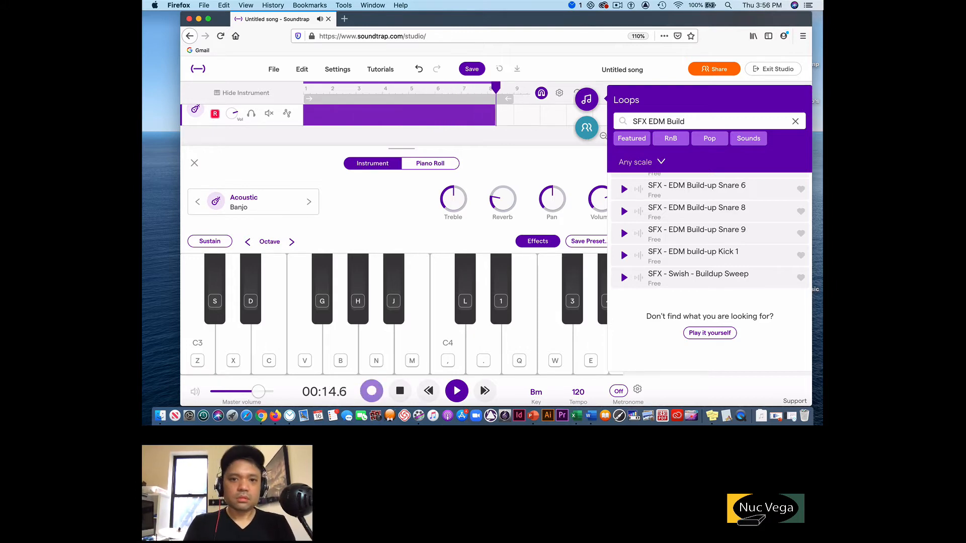
{"action": "key", "text": "l"}
{"action": "key", "text": "l"}
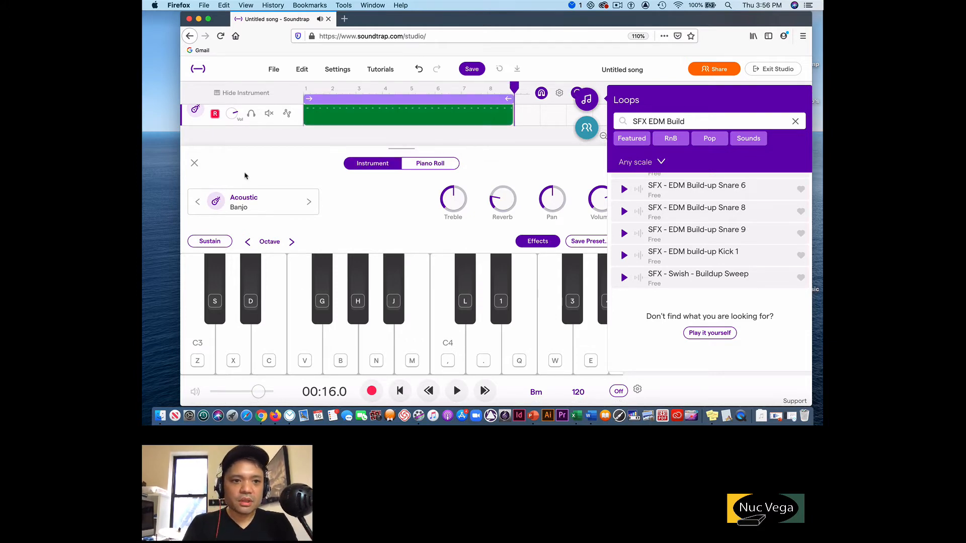
Open the recorded Banjo region's notes in the piano roll with the loop library hidden, showing bars 1 to 3 enlarged
{"action": "left_click", "coordinate": [195, 164]}
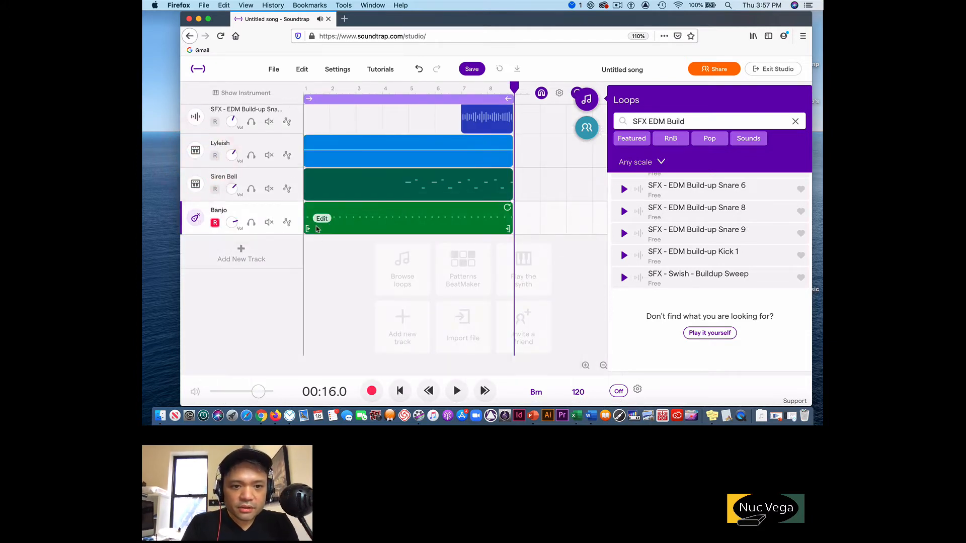
{"action": "left_click", "coordinate": [319, 222]}
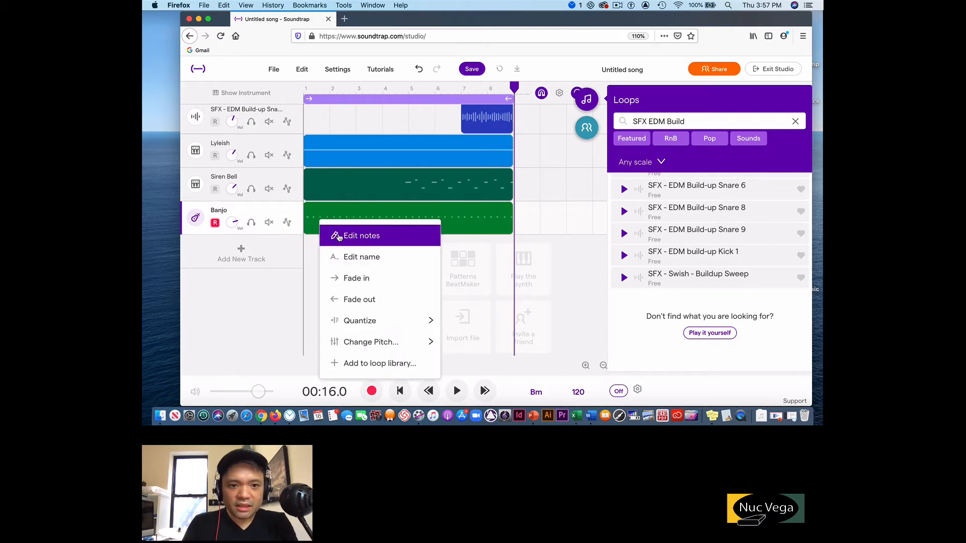
{"action": "left_click", "coordinate": [348, 236]}
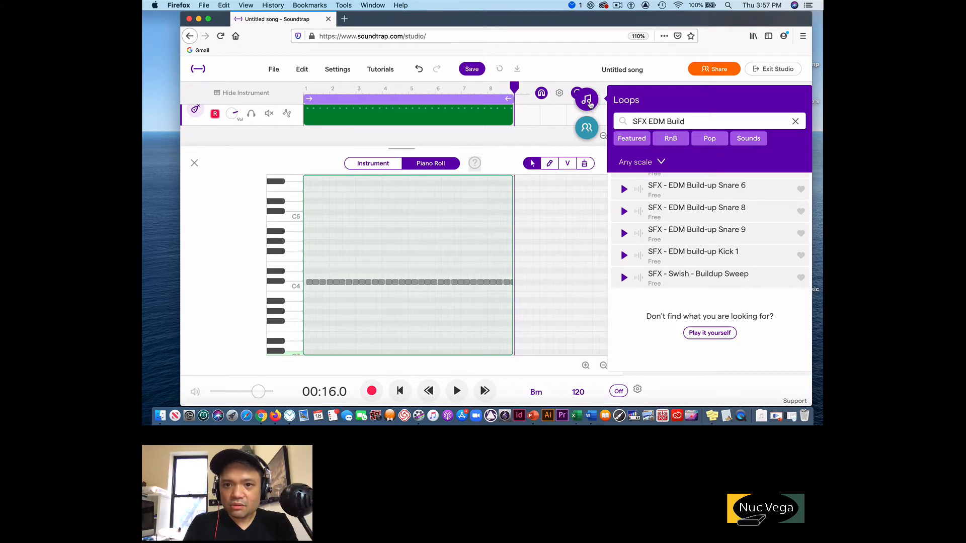
{"action": "left_click", "coordinate": [589, 102]}
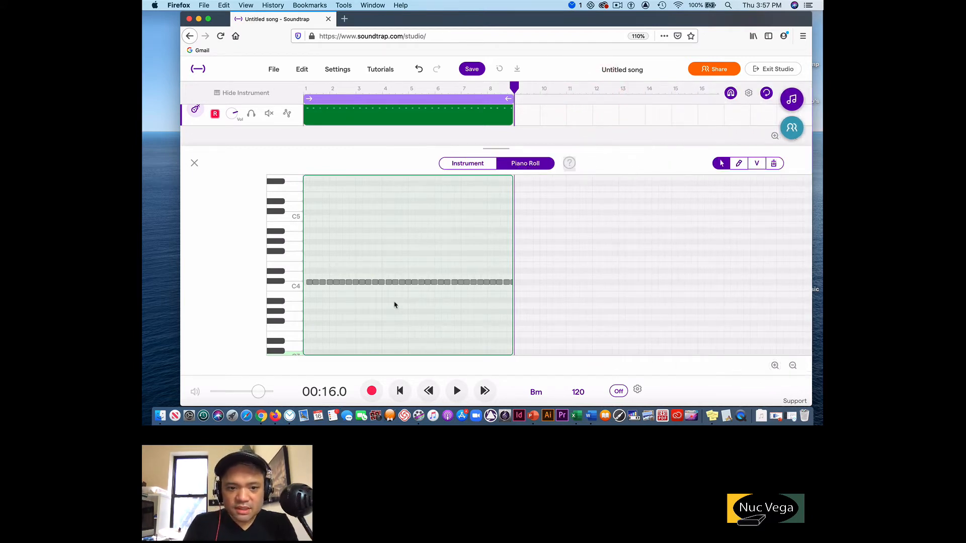
{"action": "left_click", "coordinate": [775, 366]}
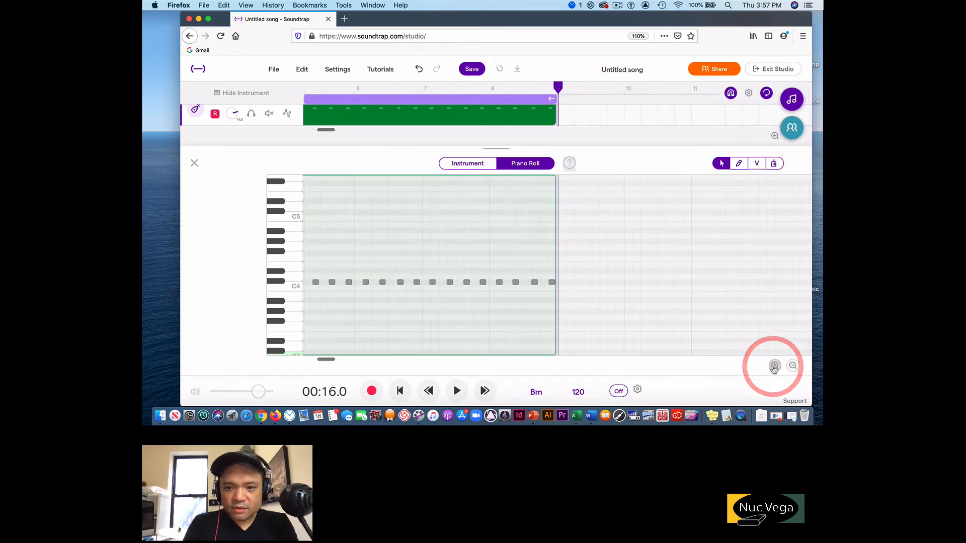
{"action": "left_click", "coordinate": [774, 366]}
{"action": "left_click", "coordinate": [774, 367]}
{"action": "scroll", "coordinate": [492, 300], "scroll_direction": "left", "scroll_amount": 10}
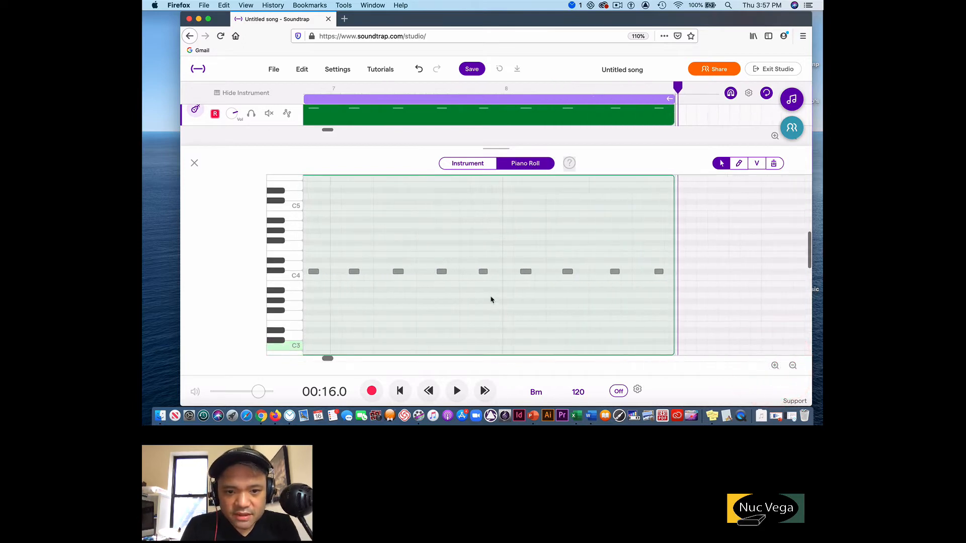
{"action": "scroll", "coordinate": [492, 299], "scroll_direction": "left", "scroll_amount": 10}
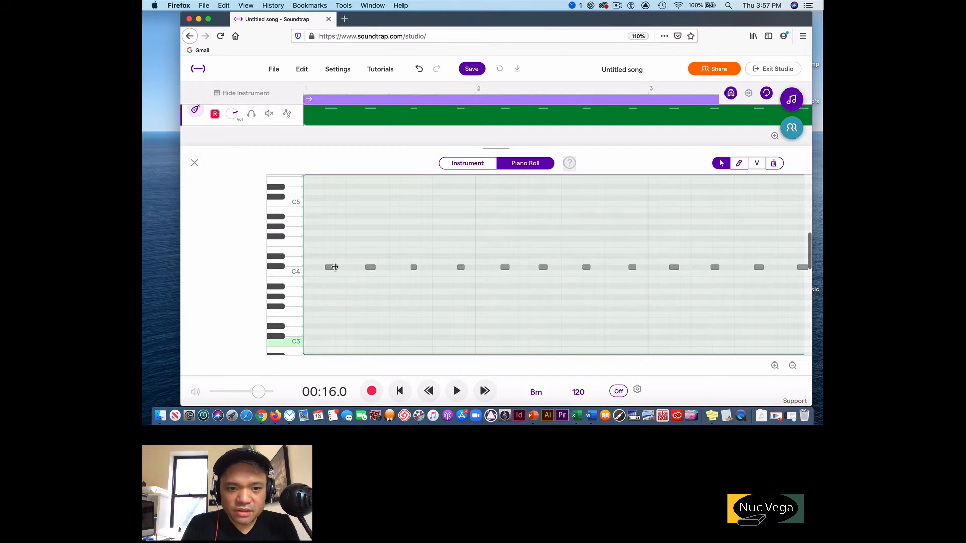
Align the first four Banjo notes to the off-beats in bar 1, lengthen the third and fourth, and close the piano roll
{"action": "left_click", "coordinate": [333, 267]}
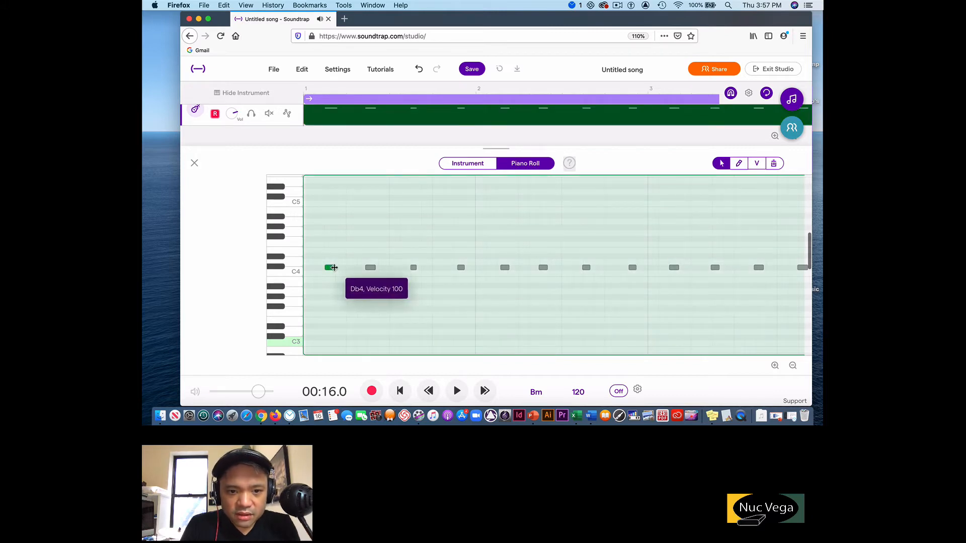
{"action": "left_click", "coordinate": [334, 267]}
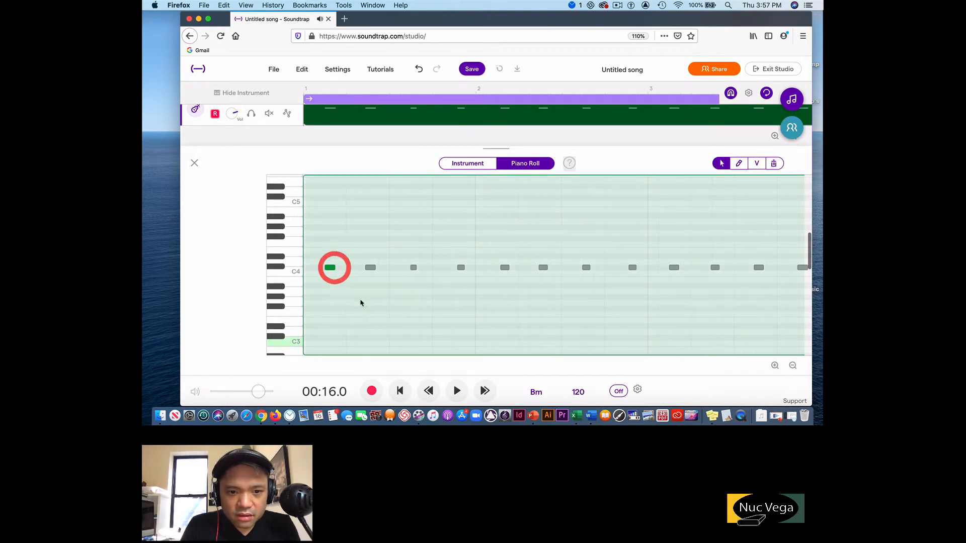
{"action": "left_click", "coordinate": [372, 269]}
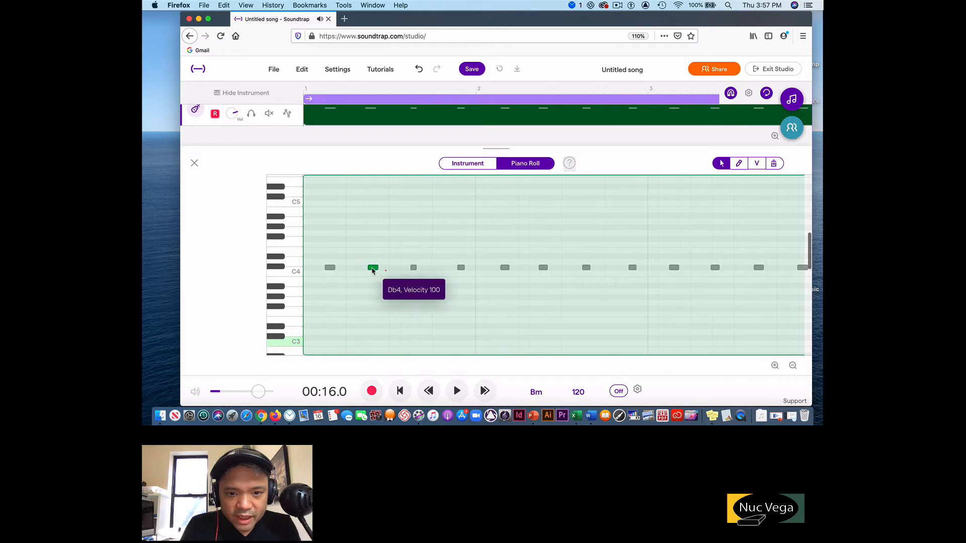
{"action": "left_click", "coordinate": [415, 268]}
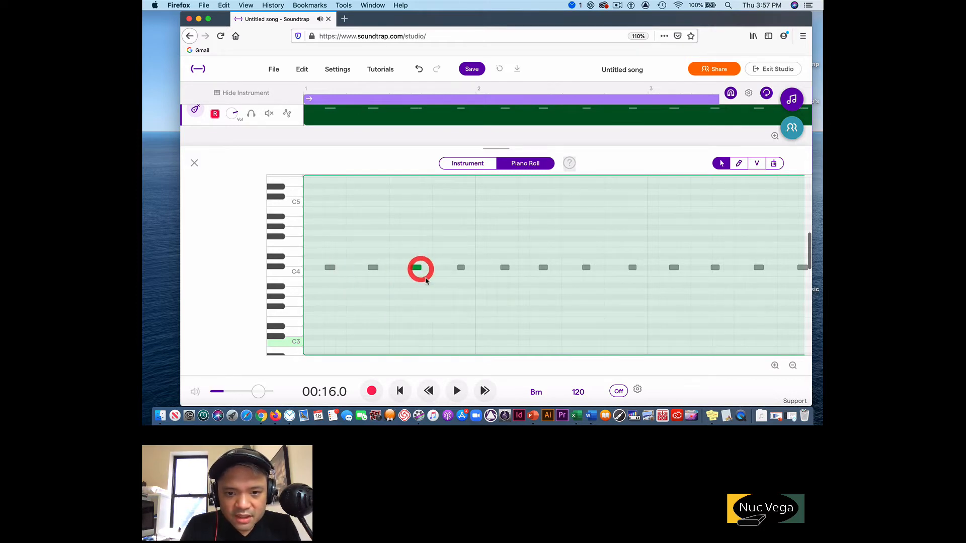
{"action": "left_click", "coordinate": [458, 268]}
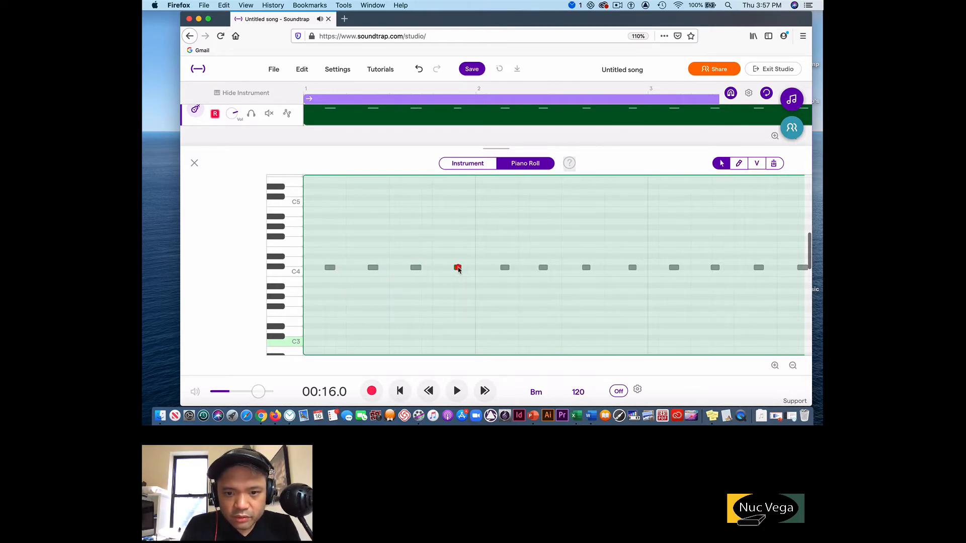
{"action": "left_click", "coordinate": [463, 267]}
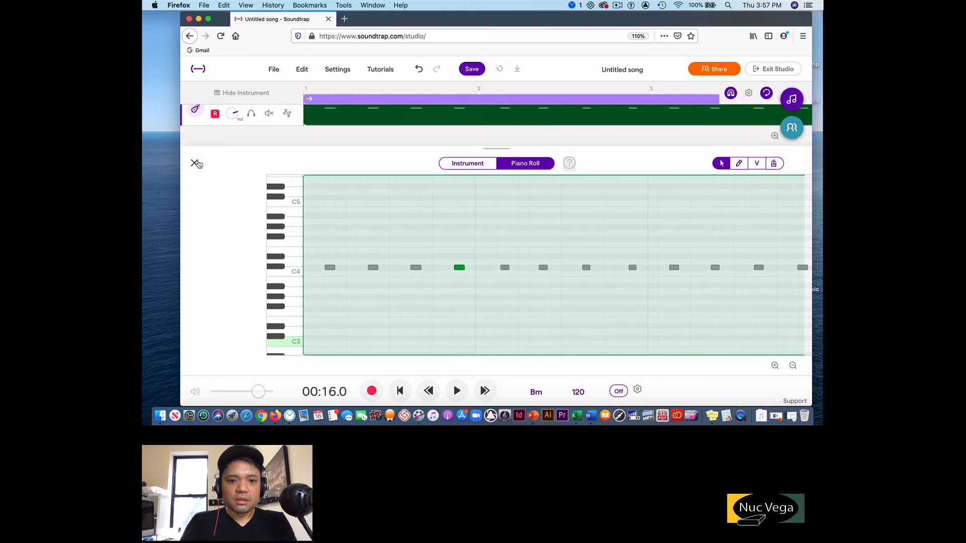
{"action": "left_click", "coordinate": [194, 162]}
Quantize the recorded Banjo region to 1/16
{"action": "right_click", "coordinate": [322, 221]}
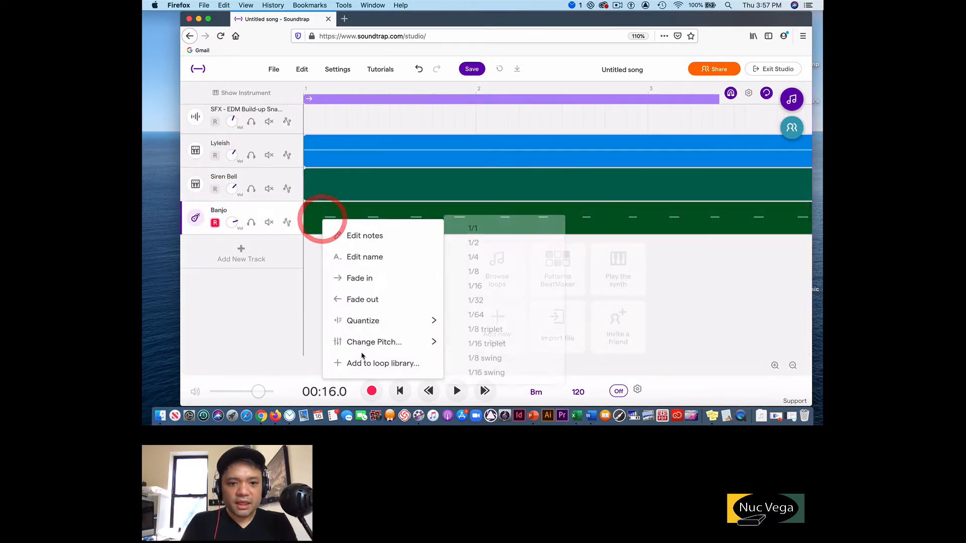
{"action": "mouse_move", "coordinate": [398, 322]}
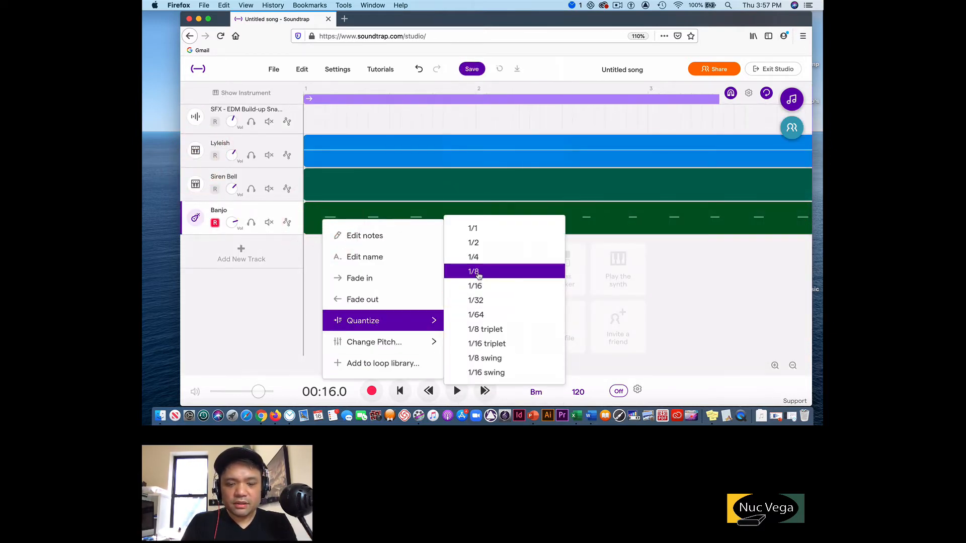
{"action": "left_click", "coordinate": [477, 286]}
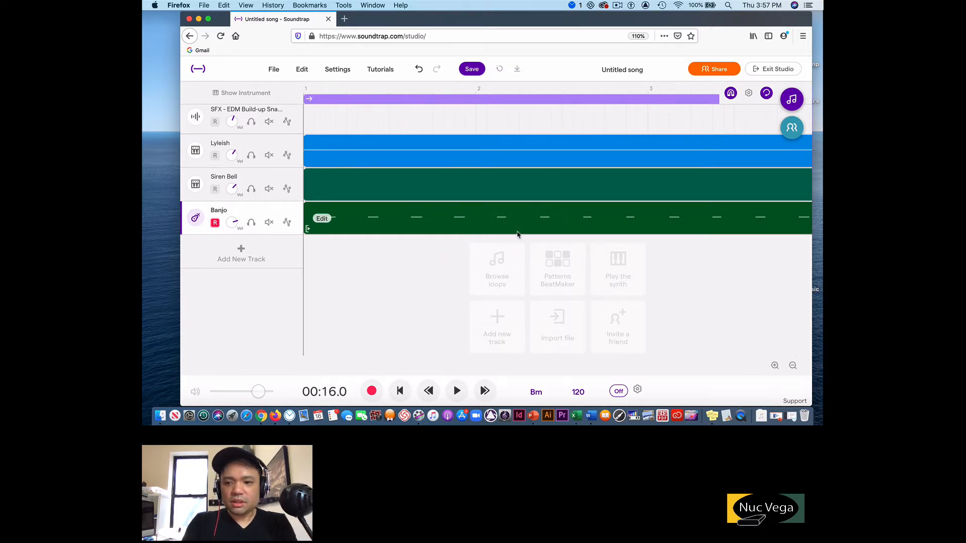
Shorten the Banjo region so it covers only bar 1
{"action": "left_click", "coordinate": [792, 366]}
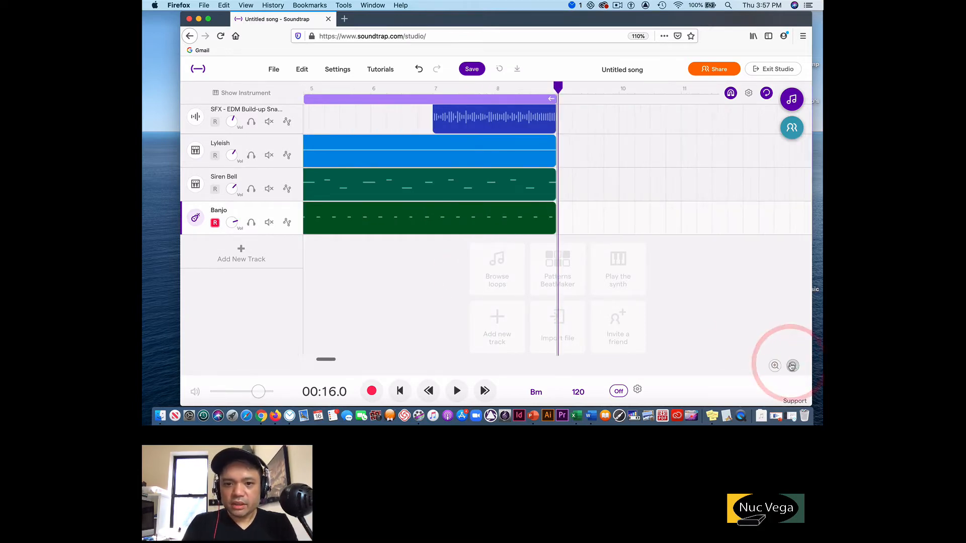
{"action": "left_click", "coordinate": [792, 365]}
{"action": "scroll", "coordinate": [300, 333], "scroll_direction": "left", "scroll_amount": 5}
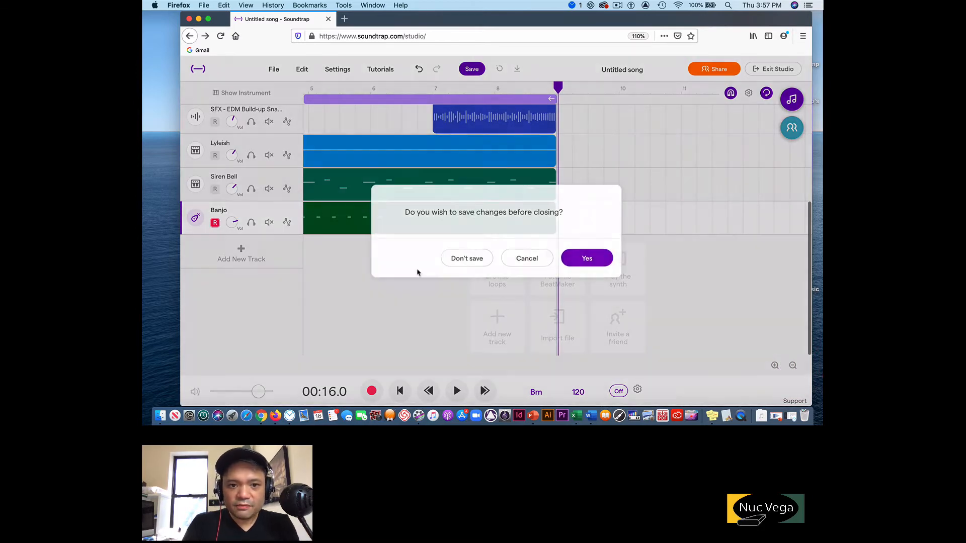
{"action": "left_click", "coordinate": [528, 259]}
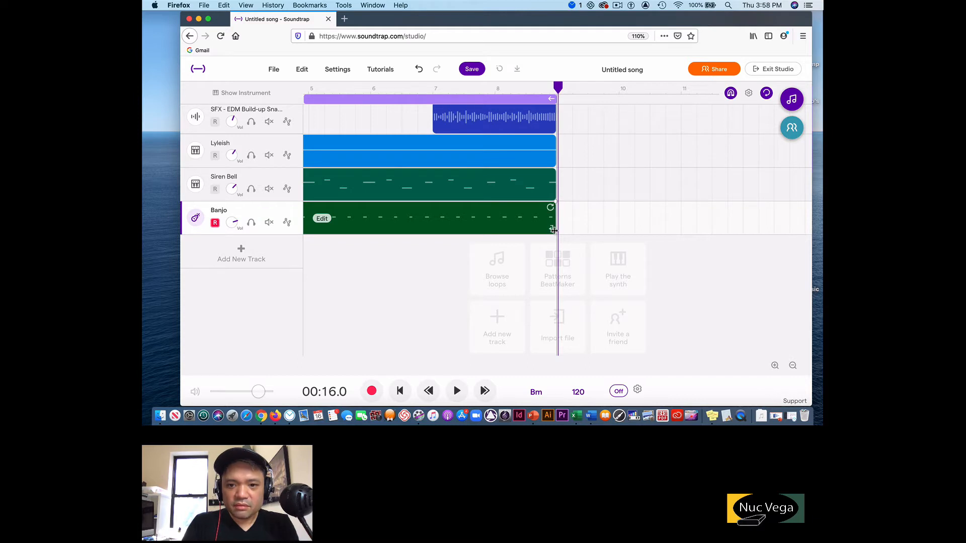
{"action": "left_click_drag", "start_coordinate": [553, 230], "coordinate": [338, 243]}
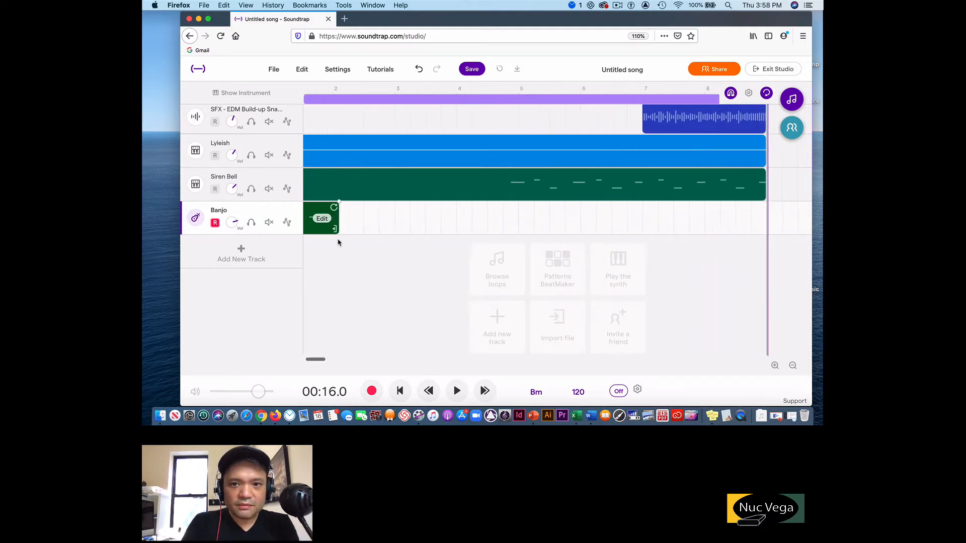
{"action": "left_click", "coordinate": [348, 243]}
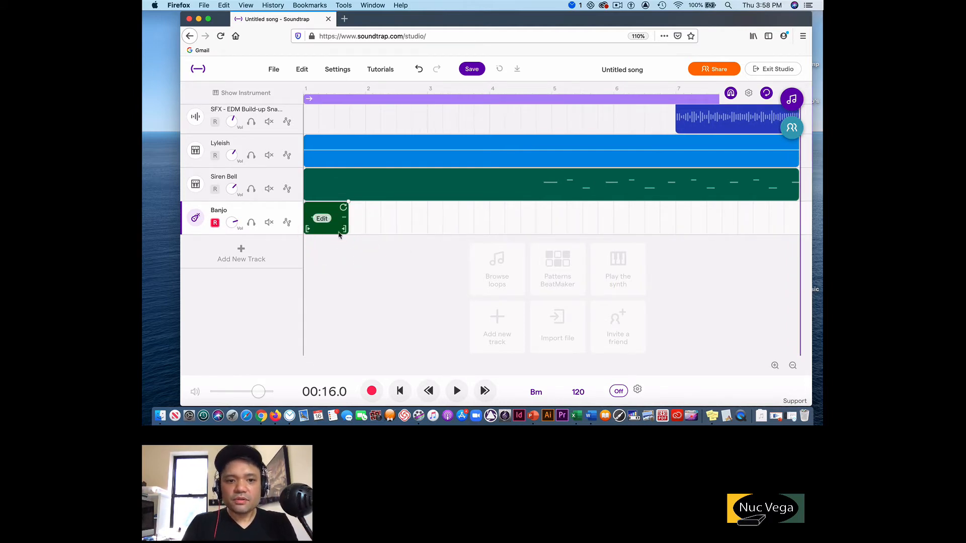
{"action": "left_click_drag", "start_coordinate": [344, 229], "coordinate": [360, 229]}
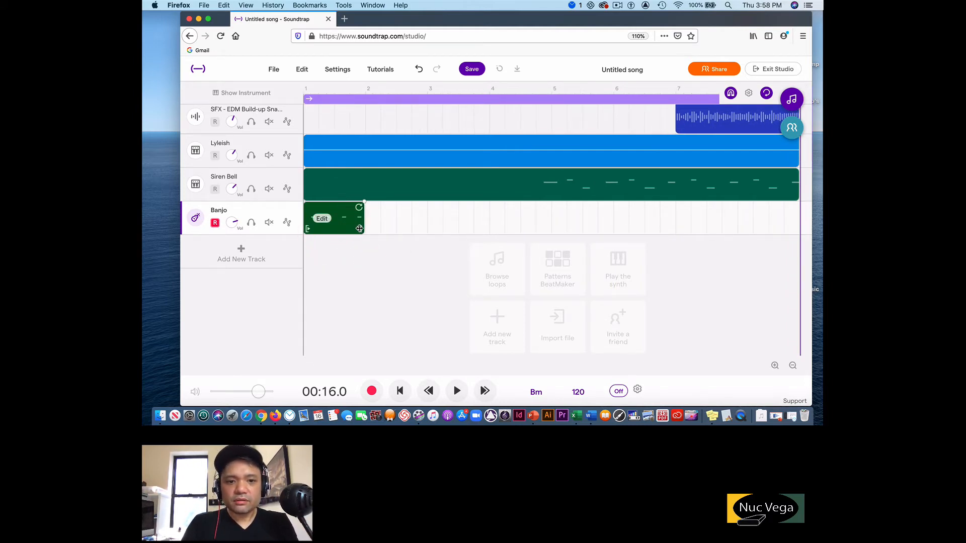
Name the song "Lesson #2: Layering Loops" and save it
{"action": "left_click", "coordinate": [621, 71]}
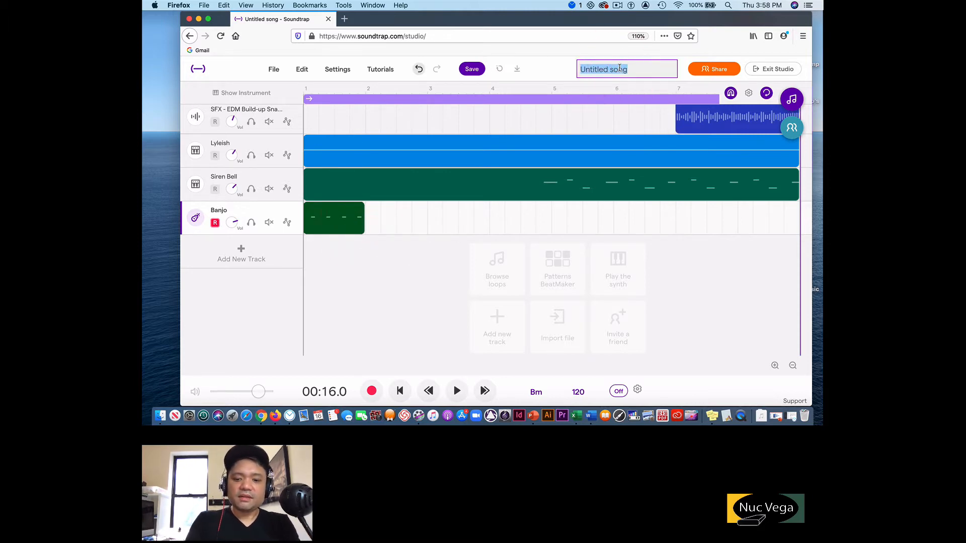
{"action": "type", "text": "Lesson #2: Layering Loops"}
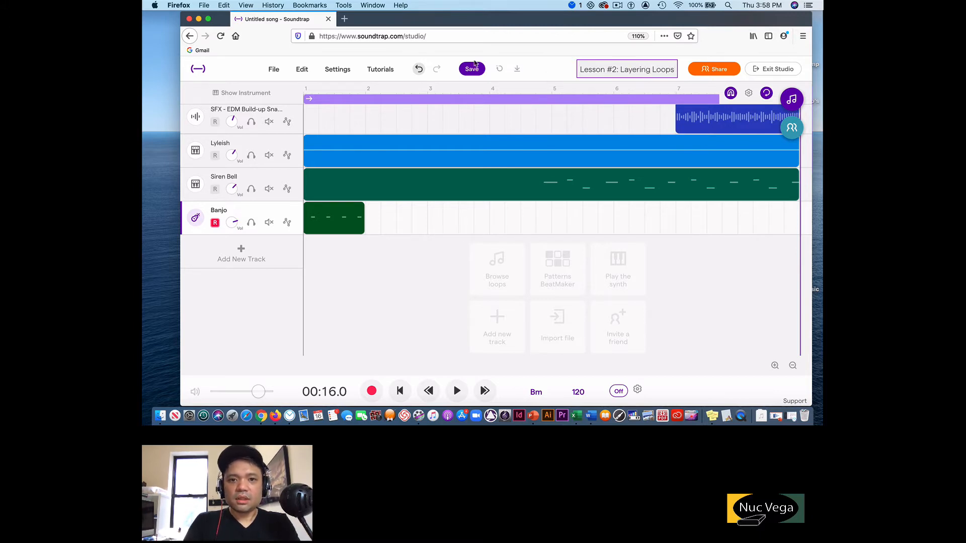
{"action": "left_click", "coordinate": [473, 65]}
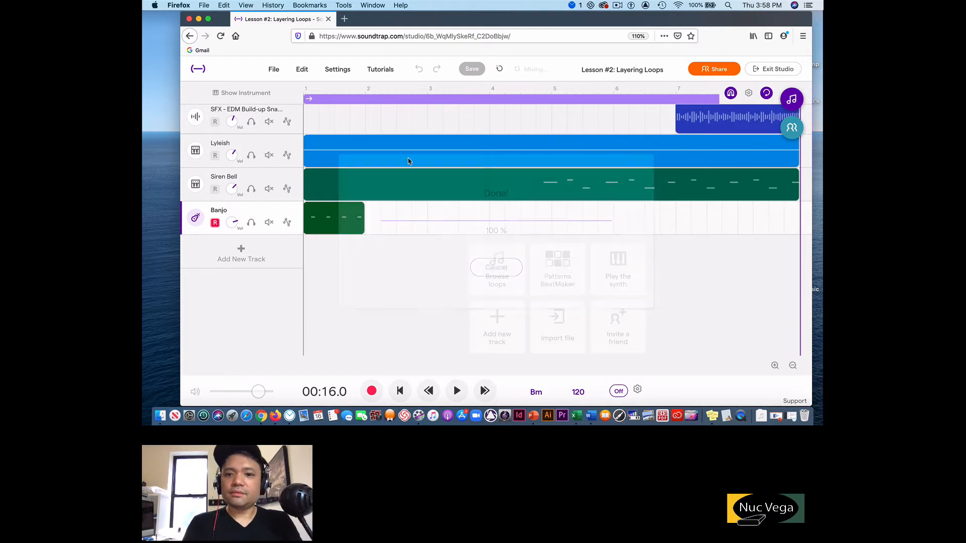
Play the opening bars, extend the end of the Banjo region to the middle of bar 4, and continue playback briefly
{"action": "key", "text": "space"}
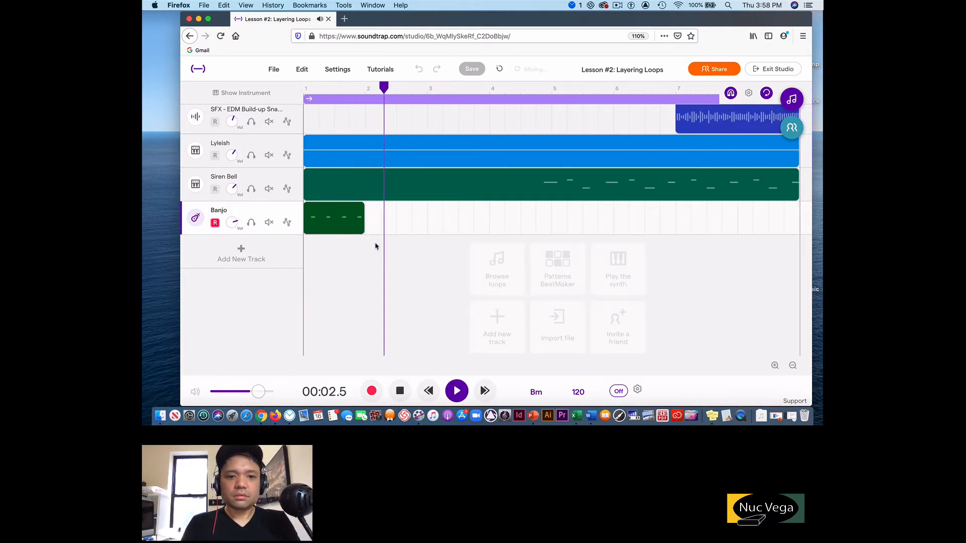
{"action": "key", "text": "space"}
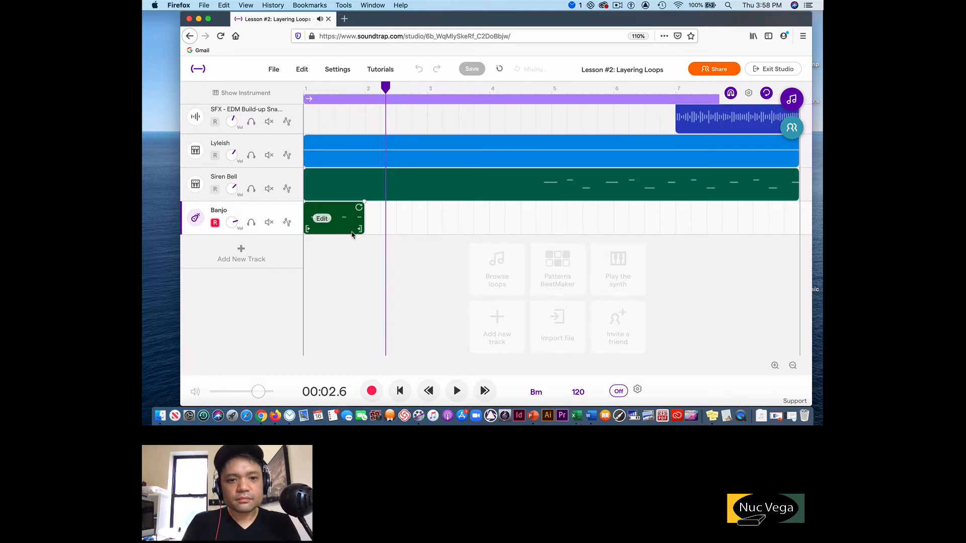
{"action": "left_click_drag", "start_coordinate": [361, 231], "coordinate": [526, 233]}
{"action": "key", "text": "space"}
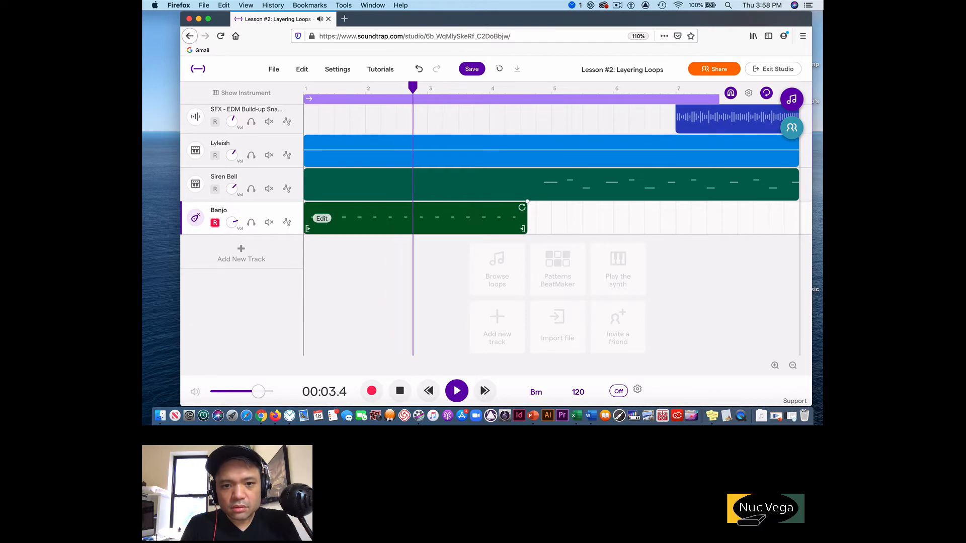
{"action": "key", "text": "space"}
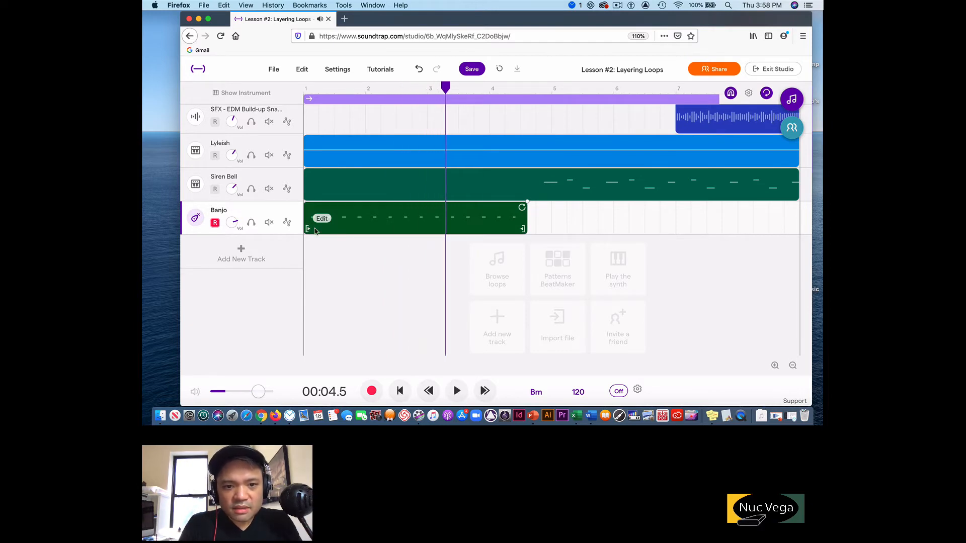
Trim the start of the Banjo region to bar 2 and play the song from there
{"action": "left_click_drag", "start_coordinate": [308, 230], "coordinate": [389, 233]}
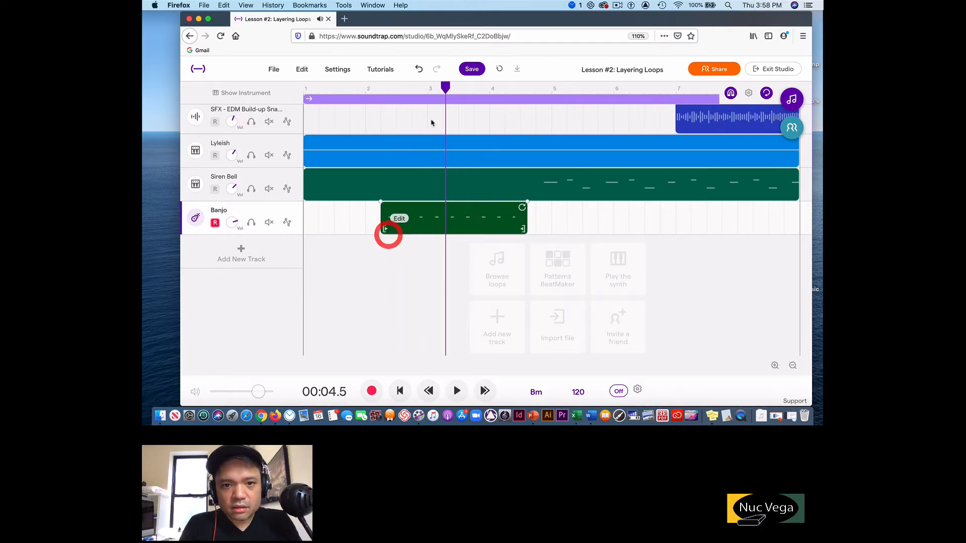
{"action": "left_click_drag", "start_coordinate": [445, 90], "coordinate": [381, 91]}
{"action": "left_click_drag", "start_coordinate": [382, 224], "coordinate": [367, 223]}
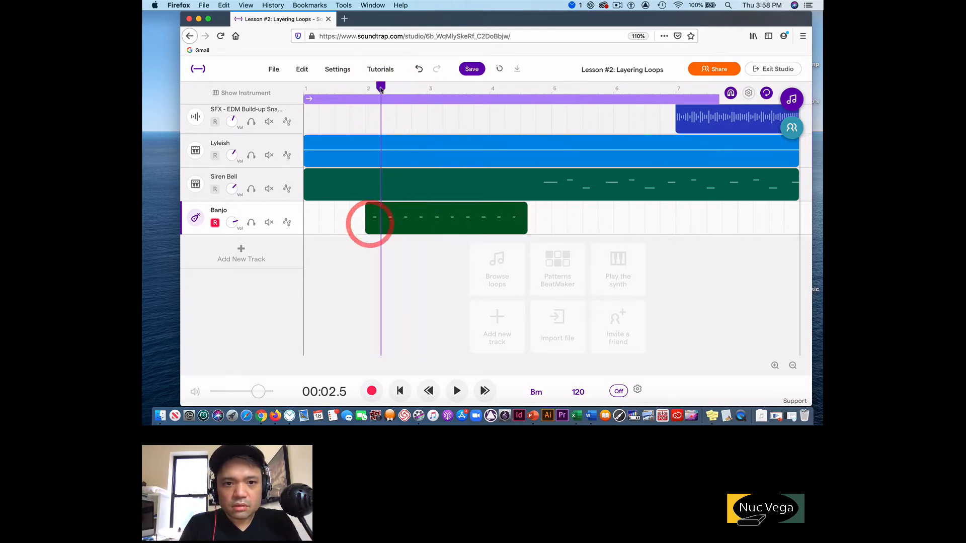
{"action": "left_click", "coordinate": [365, 88]}
{"action": "key", "text": "space"}
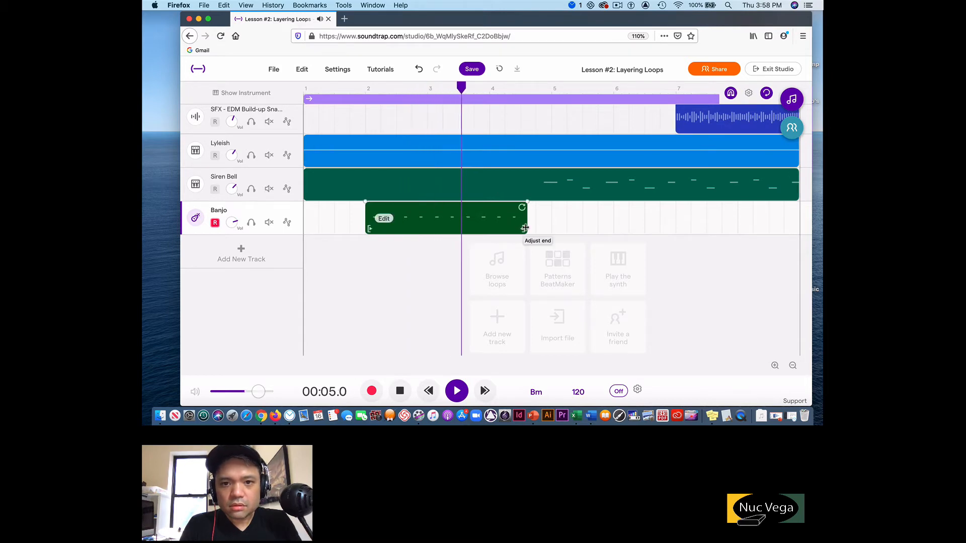
{"action": "key", "text": "space"}
Set the Banjo region to span bars 1 and 2, and play it from the start of the song
{"action": "left_click_drag", "start_coordinate": [525, 229], "coordinate": [394, 223]}
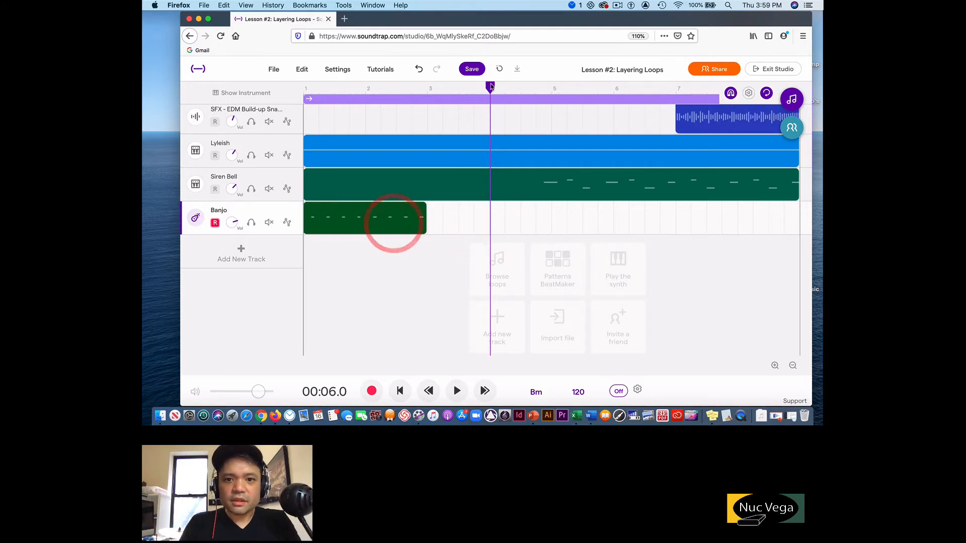
{"action": "key", "text": "Return"}
{"action": "key", "text": "space"}
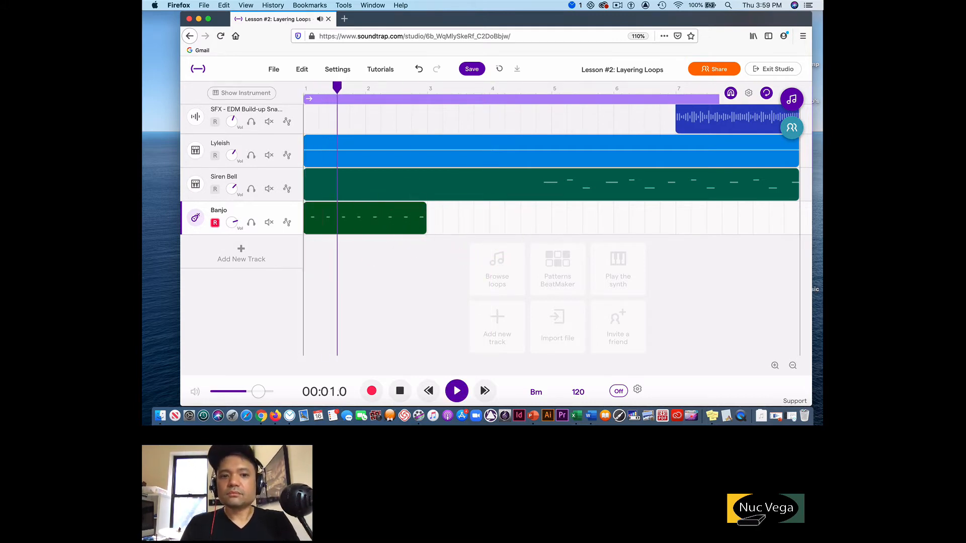
{"action": "key", "text": "space"}
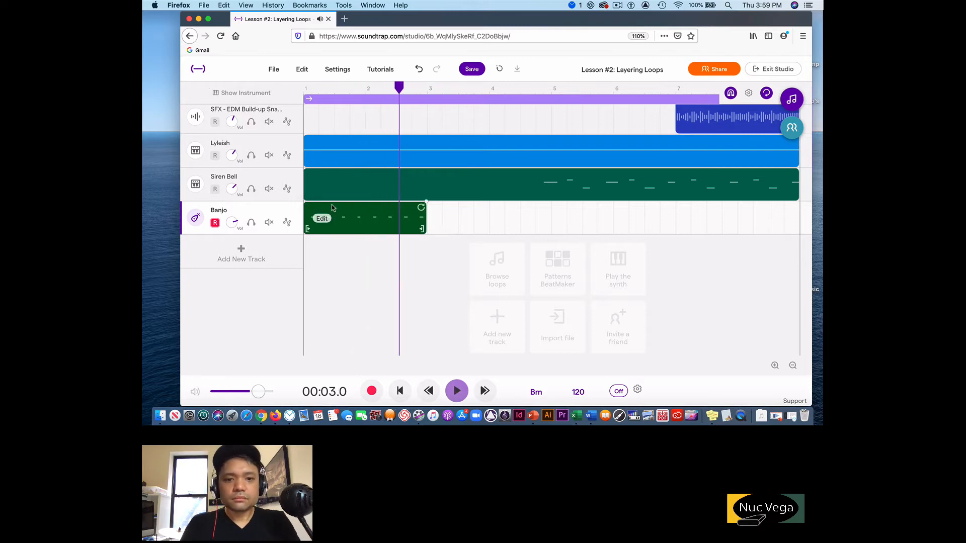
Trim the Banjo region back to the single first bar and play it from the start
{"action": "left_click_drag", "start_coordinate": [421, 230], "coordinate": [367, 233]}
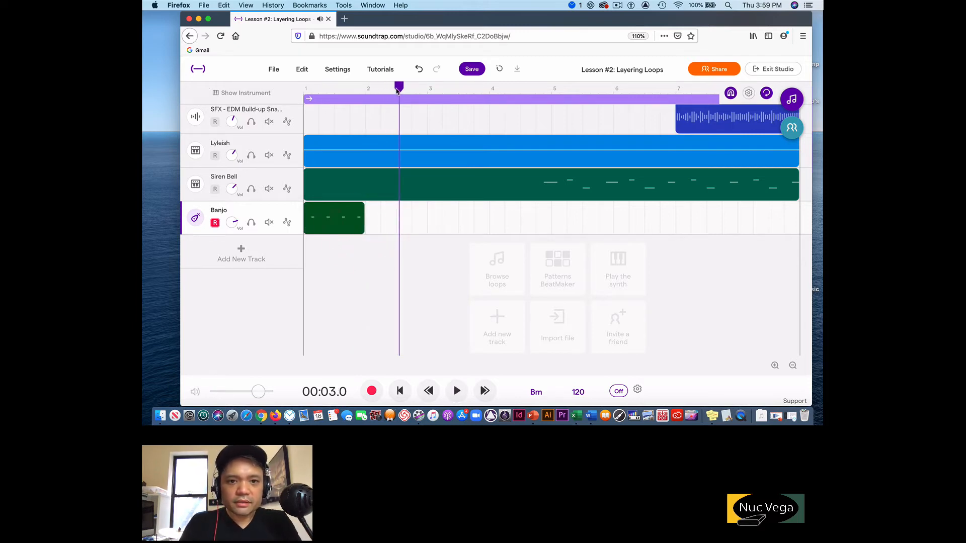
{"action": "key", "text": "Return"}
{"action": "key", "text": "space"}
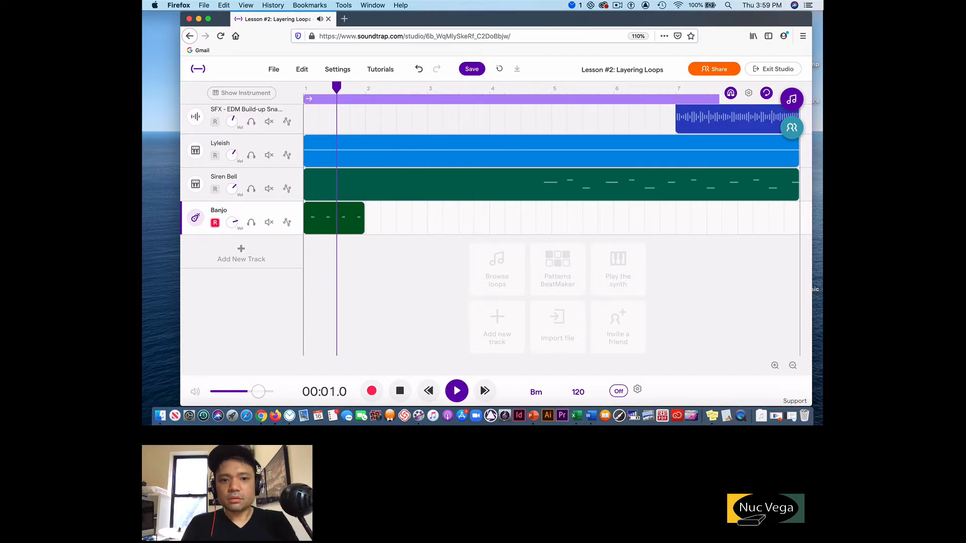
{"action": "key", "text": "space"}
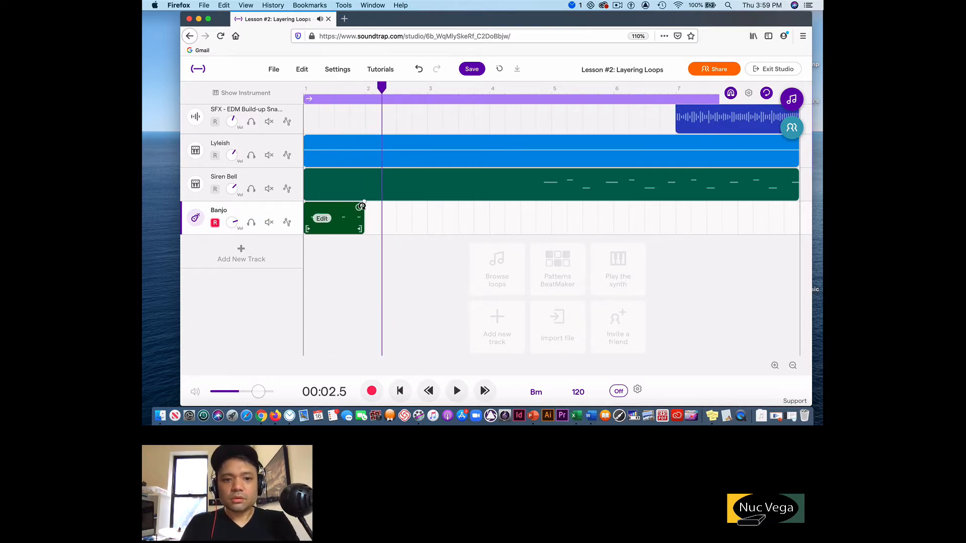
Loop the one-bar Banjo region through the end of bar 8 and play the song from the beginning
{"action": "left_click_drag", "start_coordinate": [362, 206], "coordinate": [799, 203]}
{"action": "key", "text": "Return"}
{"action": "key", "text": "space"}
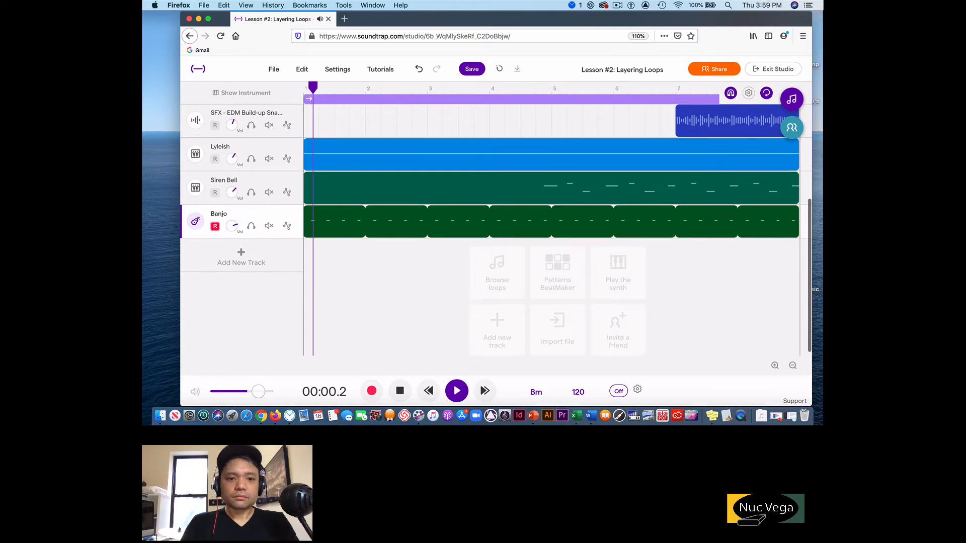
{"action": "key", "text": "space"}
{"action": "key", "text": "Return"}
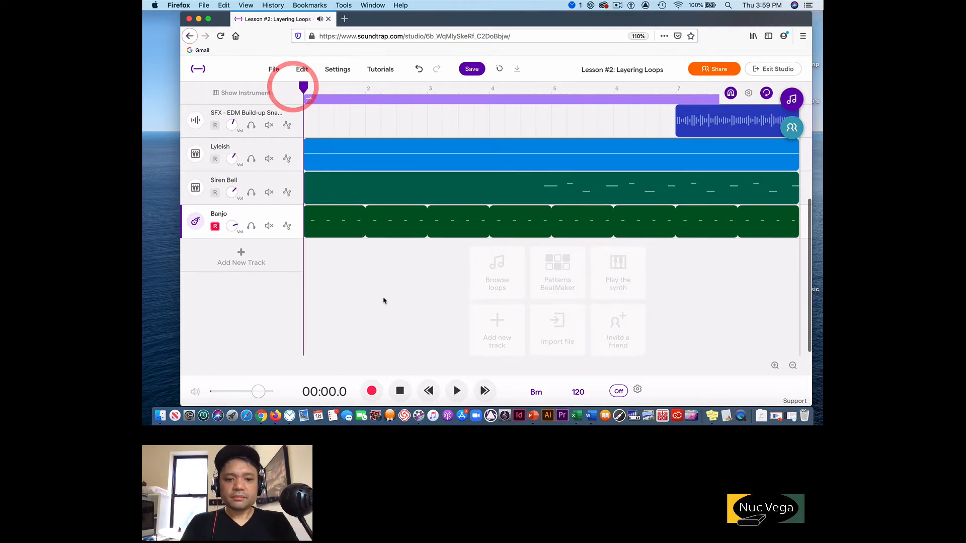
{"action": "key", "text": "space"}
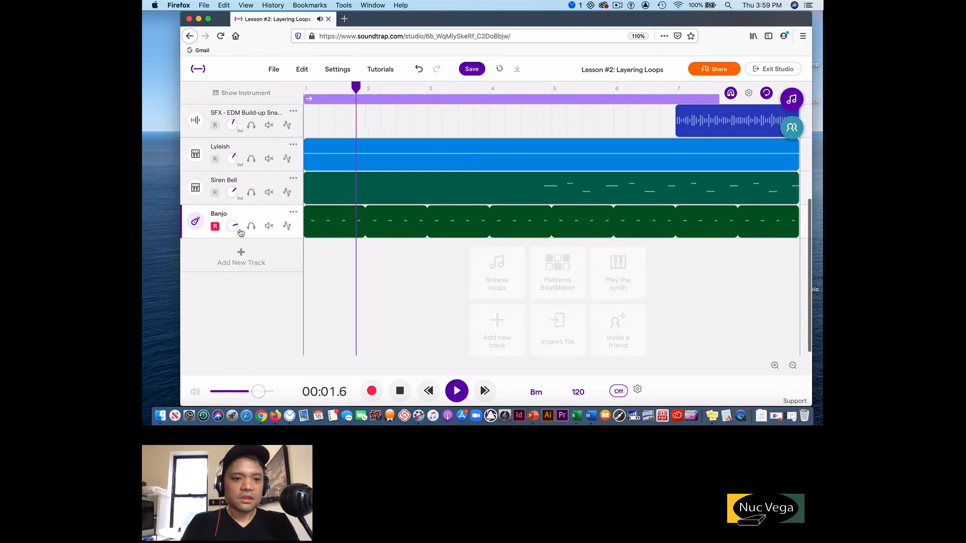
Lower the Banjo track's volume against the other tracks and listen to the mix
{"action": "left_click_drag", "start_coordinate": [232, 227], "coordinate": [229, 252]}
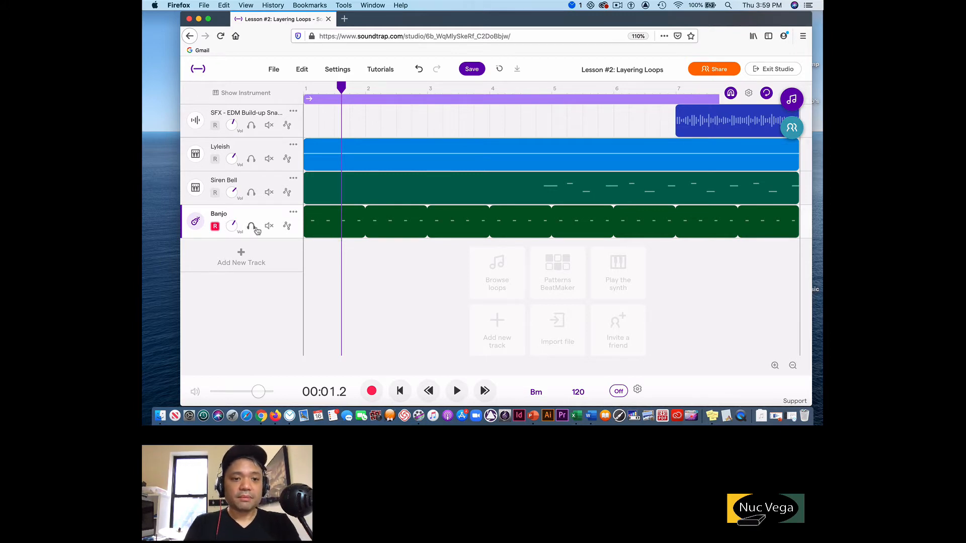
{"action": "key", "text": "space"}
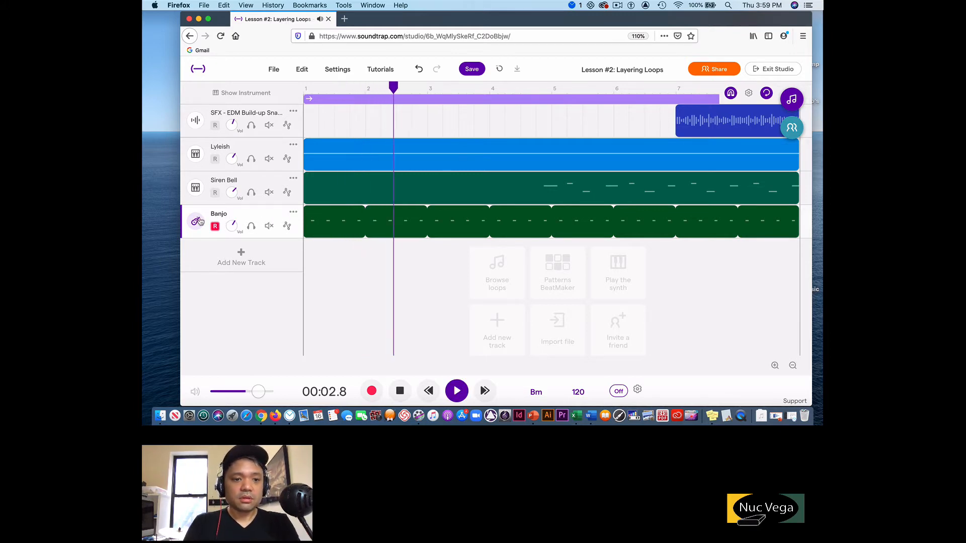
{"action": "key", "text": "space"}
{"action": "key", "text": "space"}
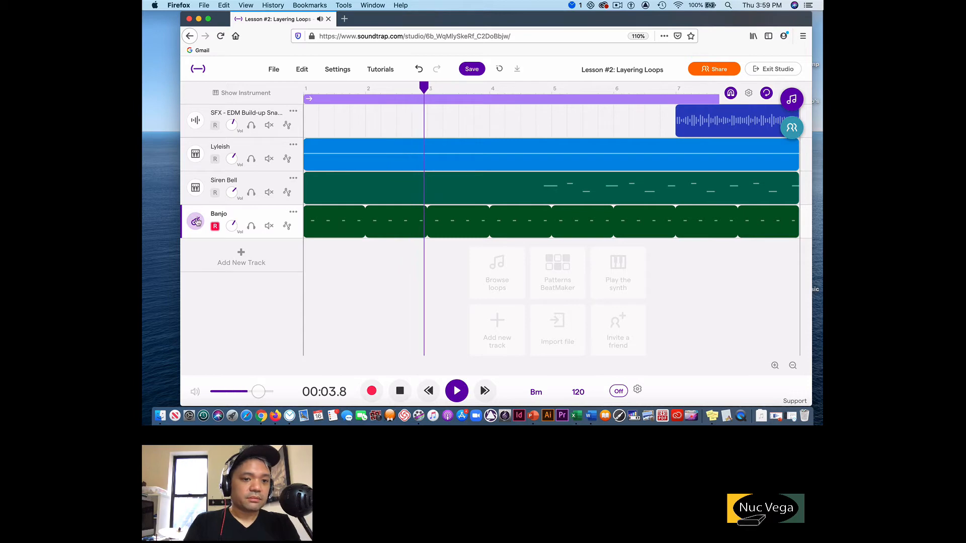
Change the Banjo track's instrument to the Acoustic Ukulele during playback and close the instrument view
{"action": "left_click", "coordinate": [196, 222]}
{"action": "left_click", "coordinate": [402, 201]}
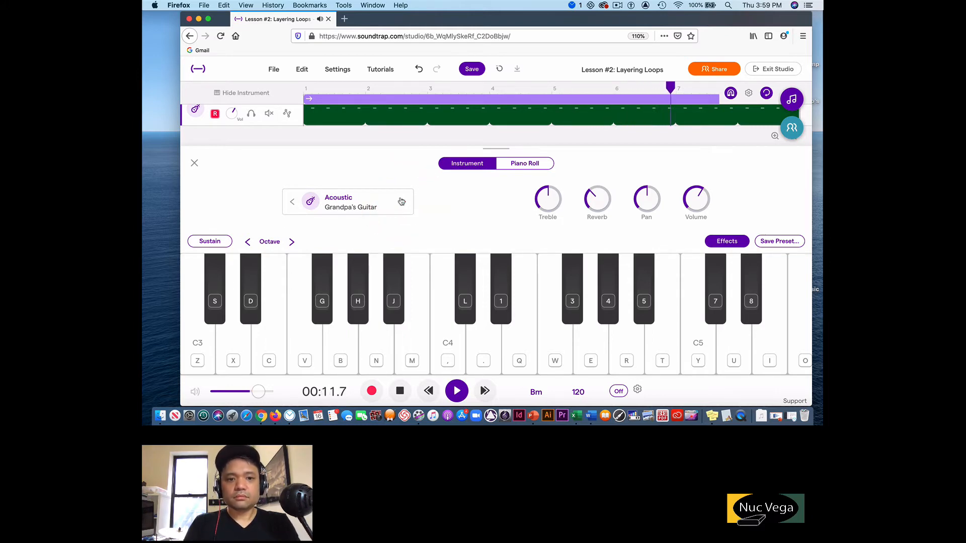
{"action": "left_click", "coordinate": [401, 202]}
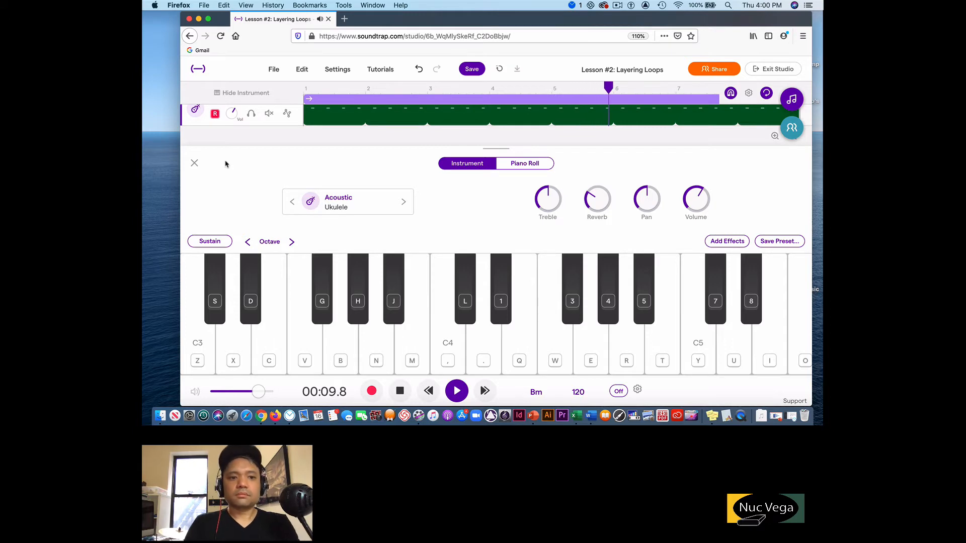
{"action": "left_click", "coordinate": [194, 164]}
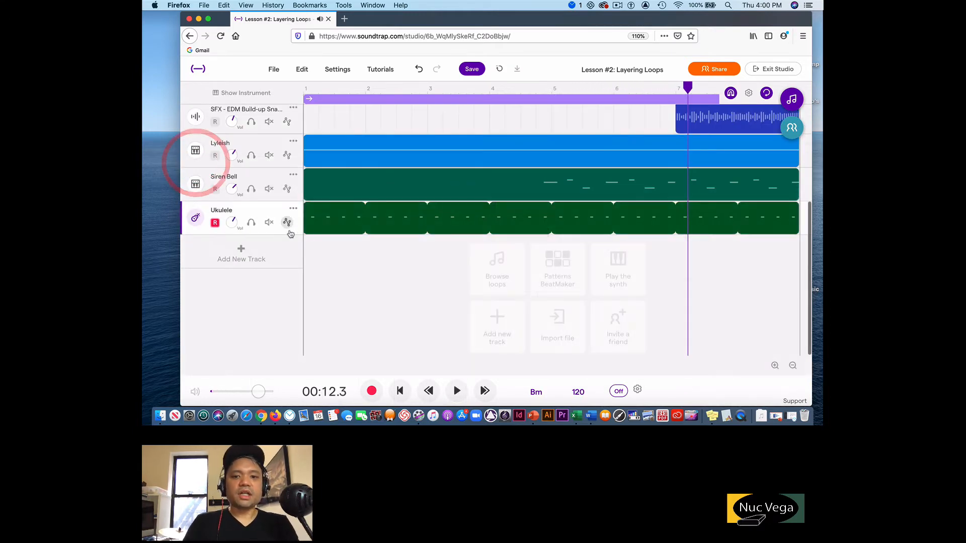
{"action": "scroll", "coordinate": [312, 236], "scroll_direction": "up", "scroll_amount": 4}
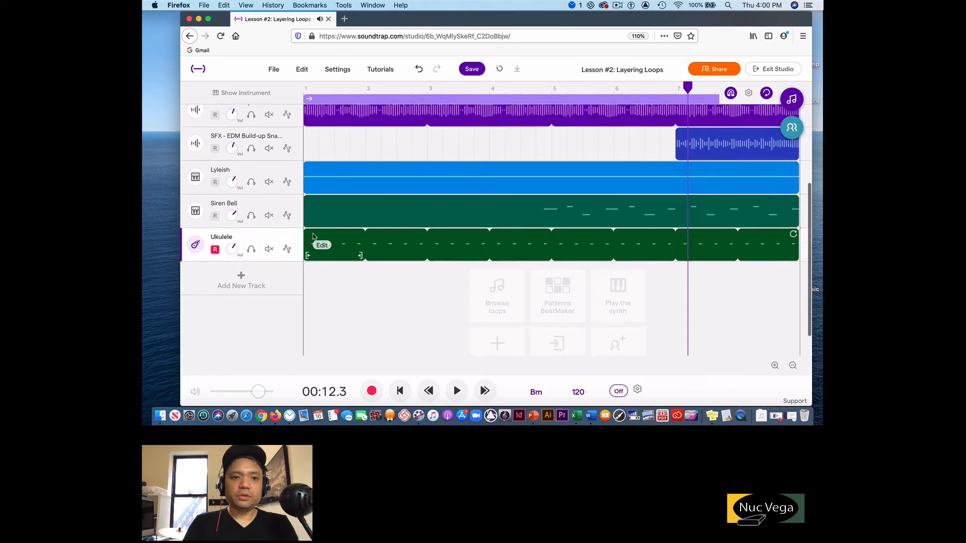
Add Pan automation to the Ukulele track and raise its whole pan line to the upper extreme
{"action": "scroll", "coordinate": [312, 236], "scroll_direction": "up", "scroll_amount": 2}
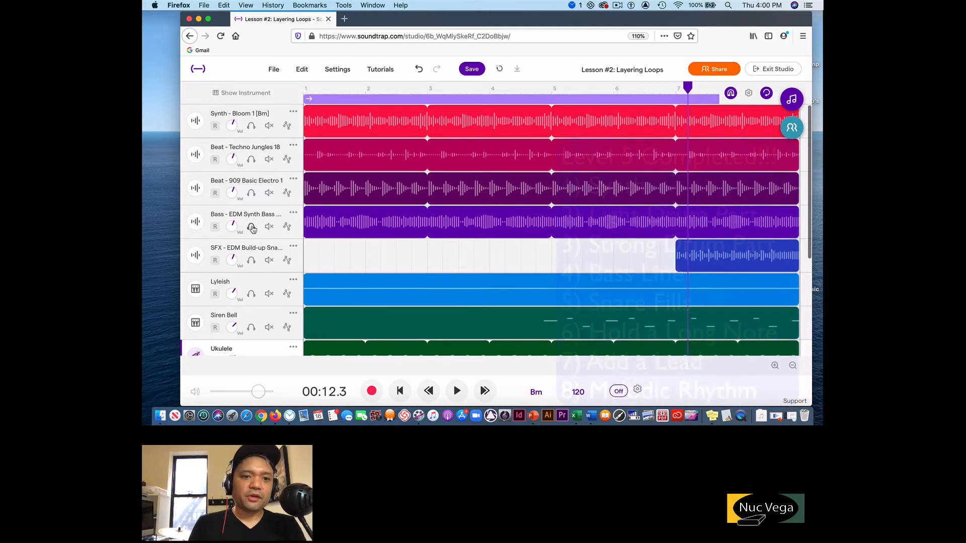
{"action": "scroll", "coordinate": [248, 224], "scroll_direction": "down", "scroll_amount": 2}
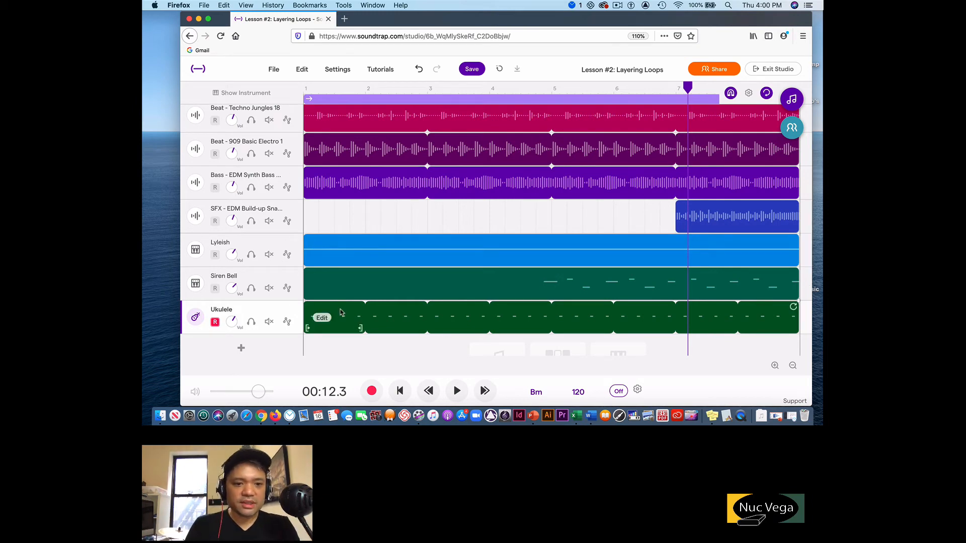
{"action": "scroll", "coordinate": [295, 314], "scroll_direction": "down", "scroll_amount": 2}
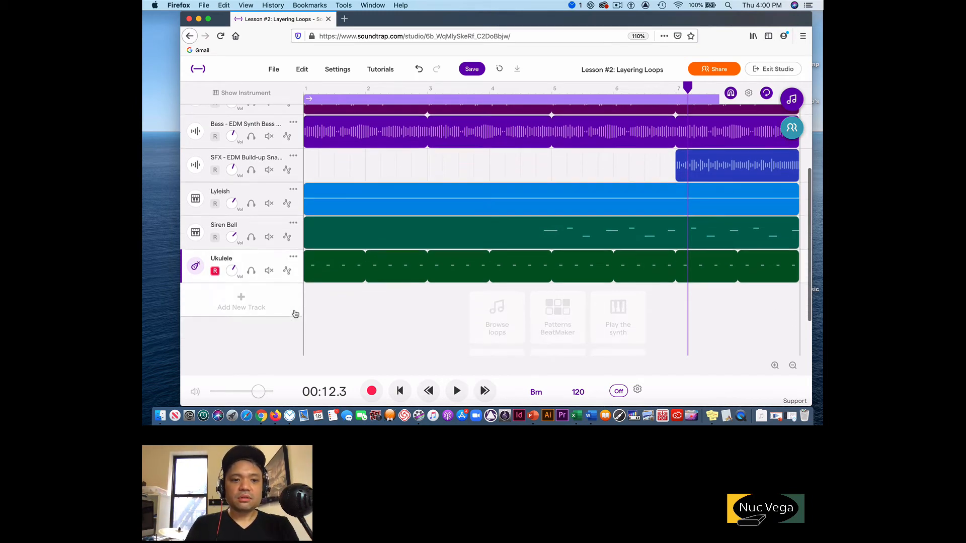
{"action": "left_click", "coordinate": [288, 271]}
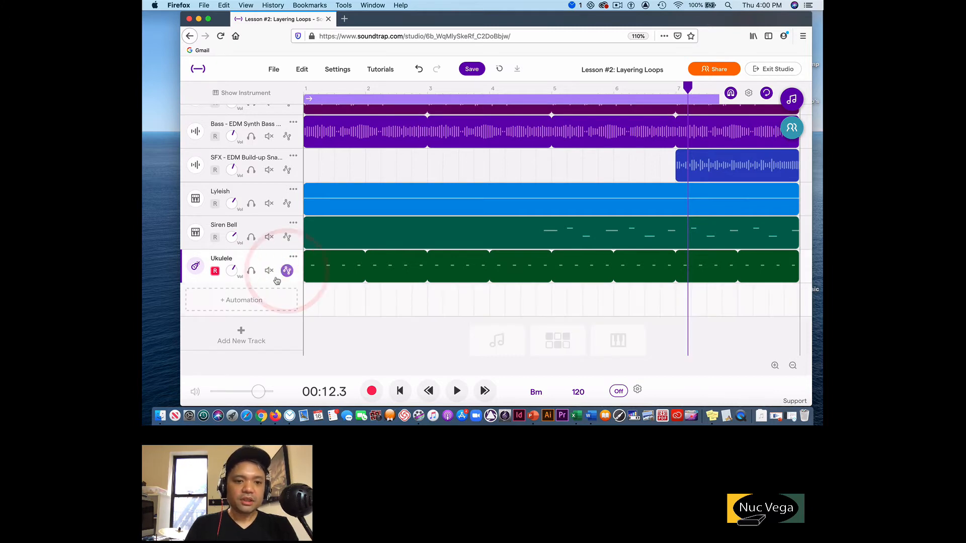
{"action": "left_click", "coordinate": [239, 300]}
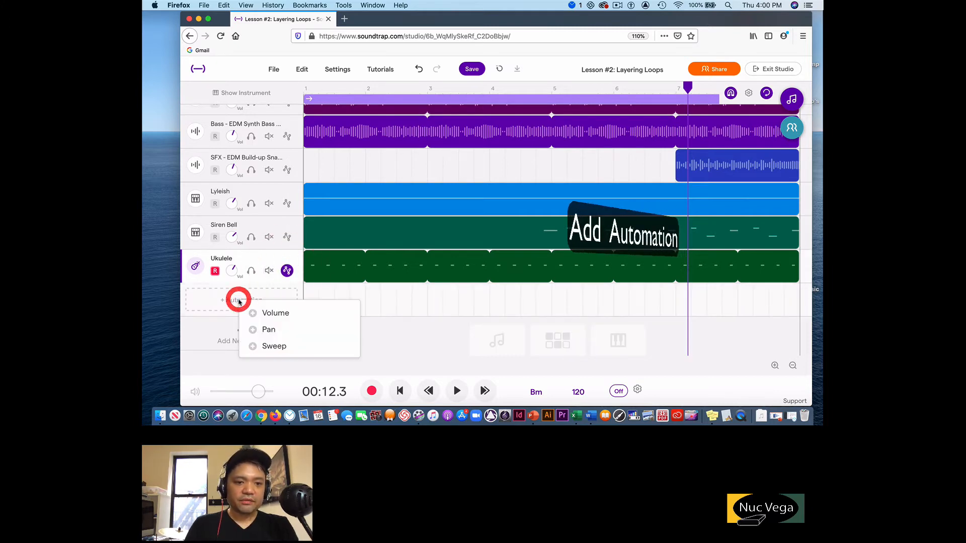
{"action": "left_click", "coordinate": [266, 330]}
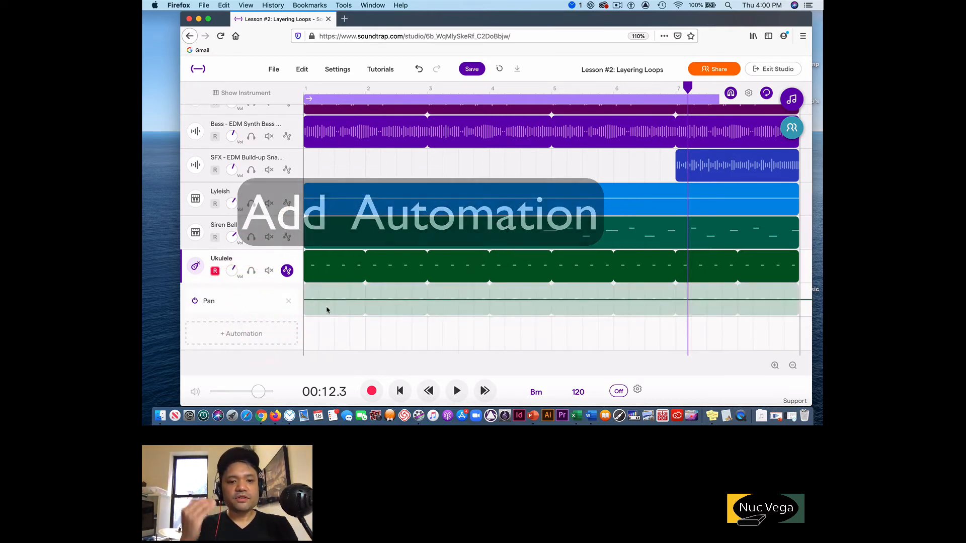
{"action": "left_click_drag", "start_coordinate": [331, 300], "coordinate": [333, 284]}
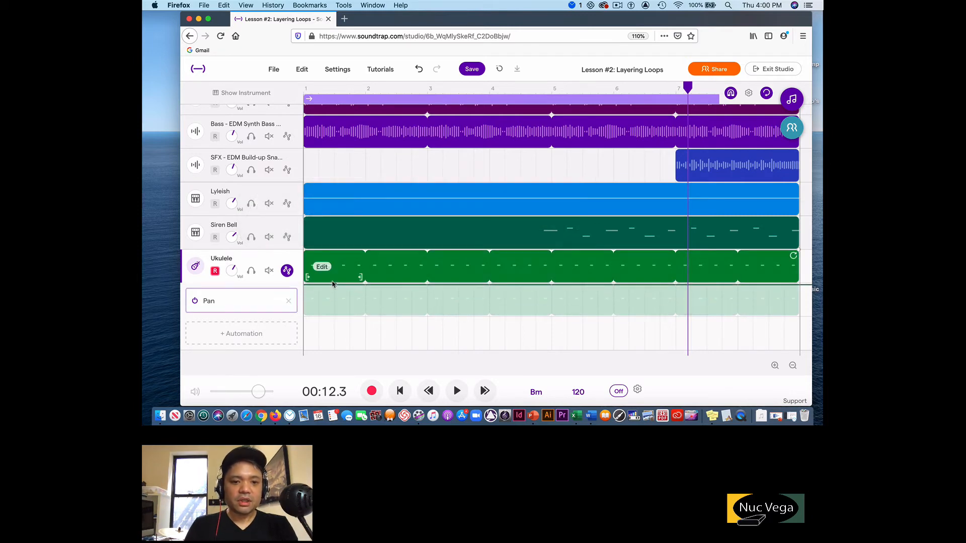
Solo the Ukulele track and play it from the beginning to hear the panning
{"action": "left_click", "coordinate": [305, 89]}
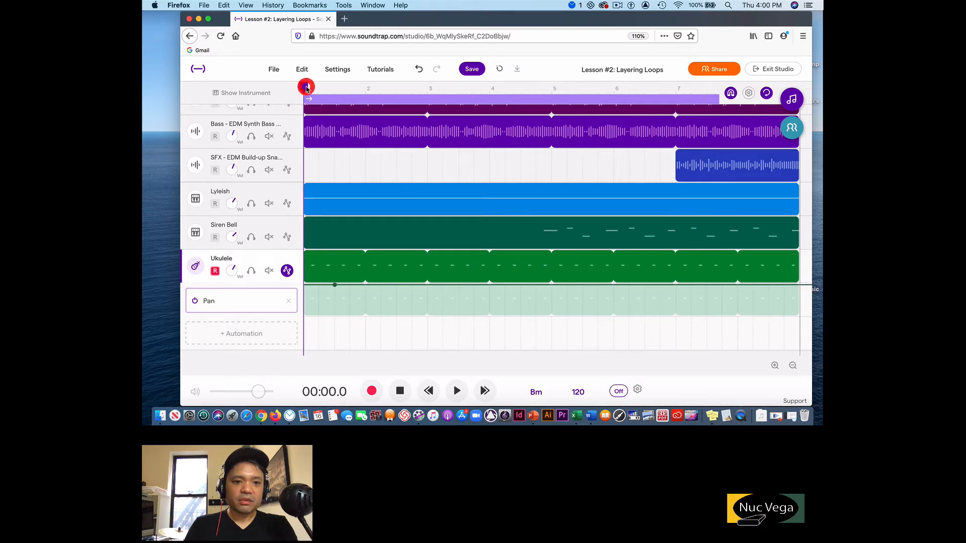
{"action": "left_click", "coordinate": [252, 271]}
{"action": "key", "text": "space"}
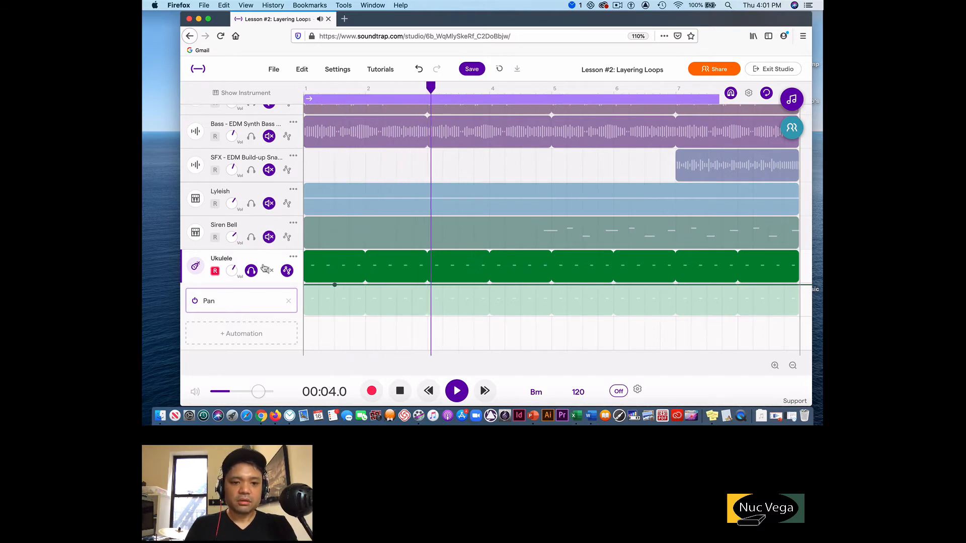
{"action": "key", "text": "space"}
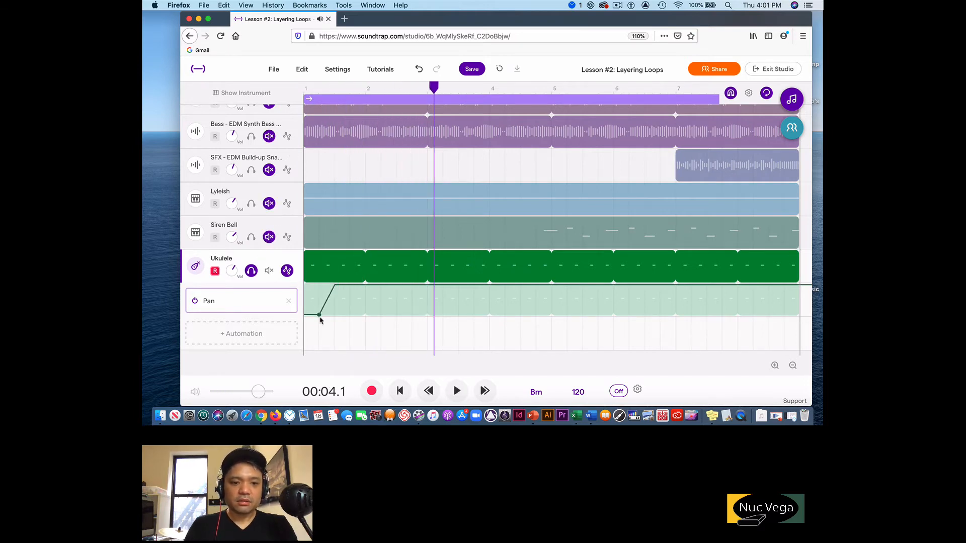
Clear the Ukulele's pan points, lower the whole pan line to the lower extreme and check it from the beginning
{"action": "left_click_drag", "start_coordinate": [319, 316], "coordinate": [318, 283]}
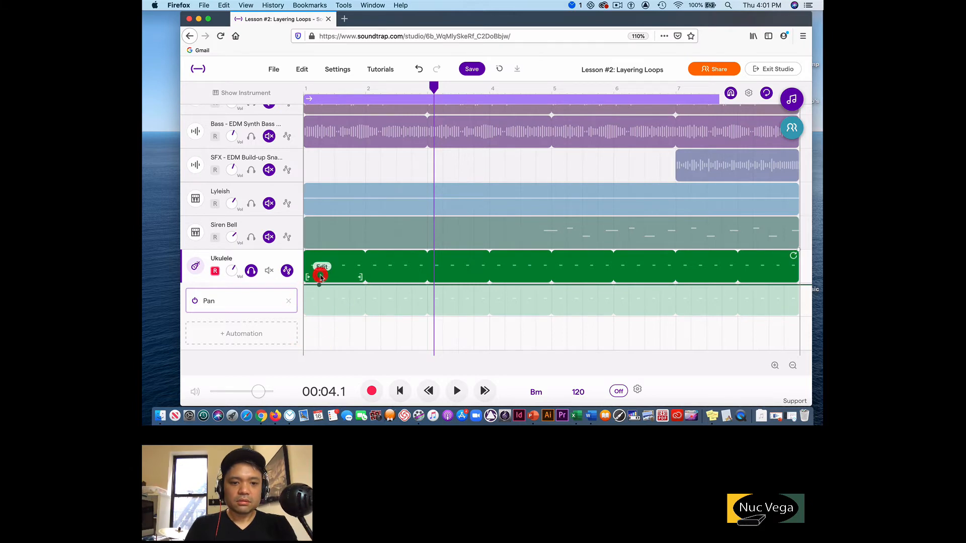
{"action": "left_click", "coordinate": [334, 285]}
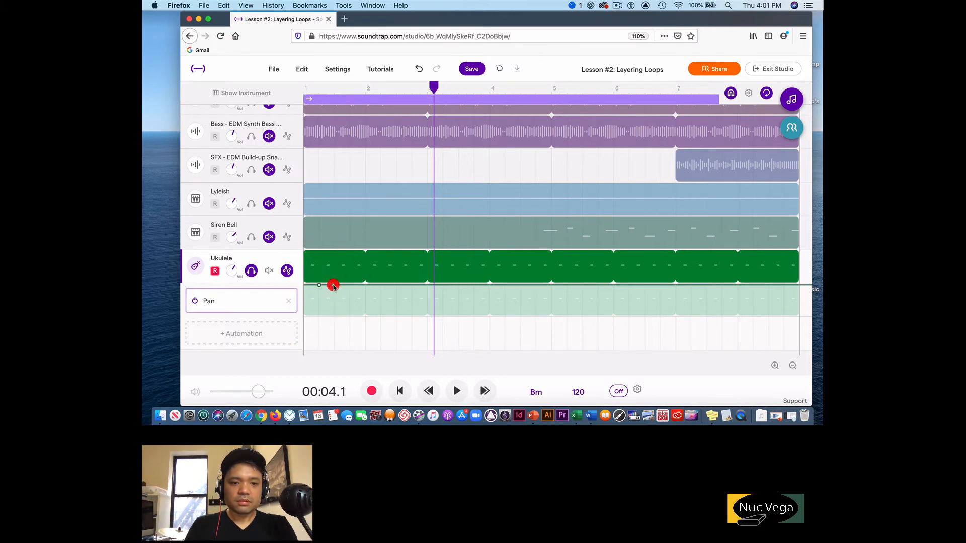
{"action": "left_click", "coordinate": [333, 285]}
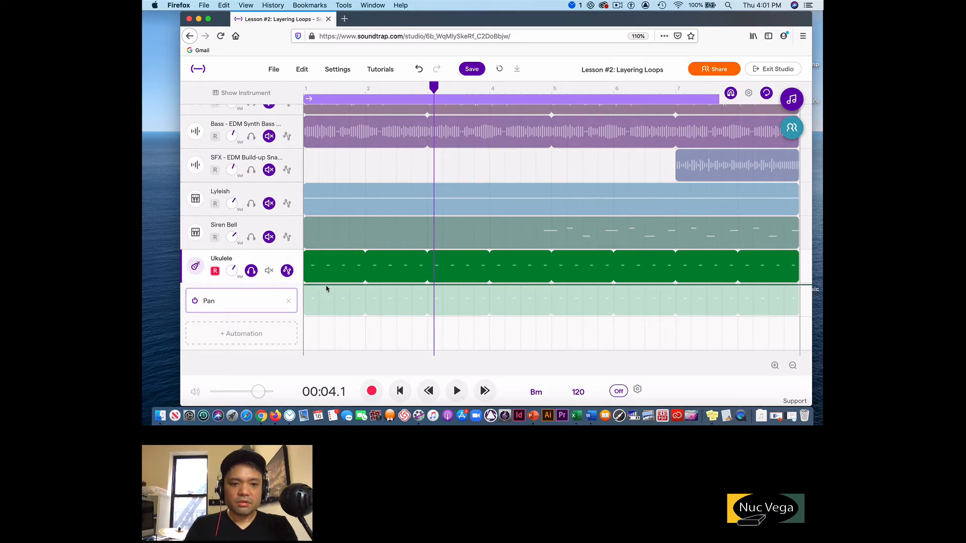
{"action": "left_click_drag", "start_coordinate": [326, 288], "coordinate": [326, 329]}
{"action": "left_click_drag", "start_coordinate": [433, 91], "coordinate": [293, 96]}
{"action": "key", "text": "space"}
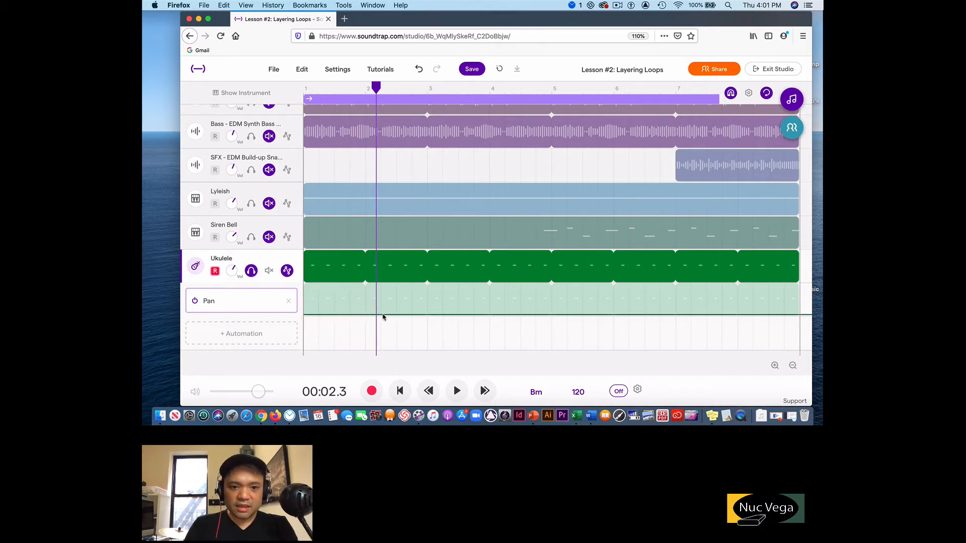
Turn off snapping and add two pan points at bar 3 that swing the Ukulele from the lower extreme to the upper one
{"action": "left_click", "coordinate": [427, 315]}
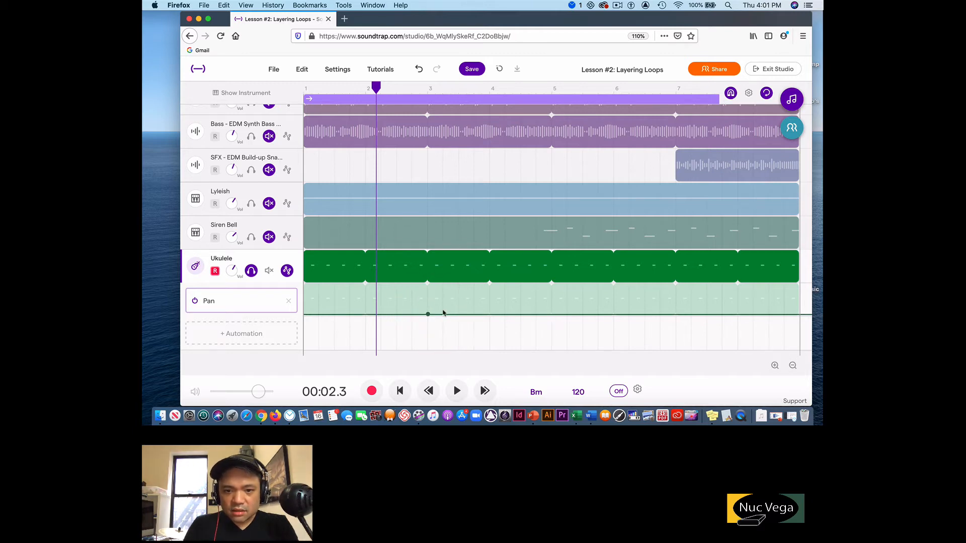
{"action": "mouse_move", "coordinate": [444, 315]}
{"action": "left_mouse_down"}
{"action": "mouse_move", "coordinate": [431, 291]}
{"action": "mouse_move", "coordinate": [427, 317]}
{"action": "left_mouse_up"}
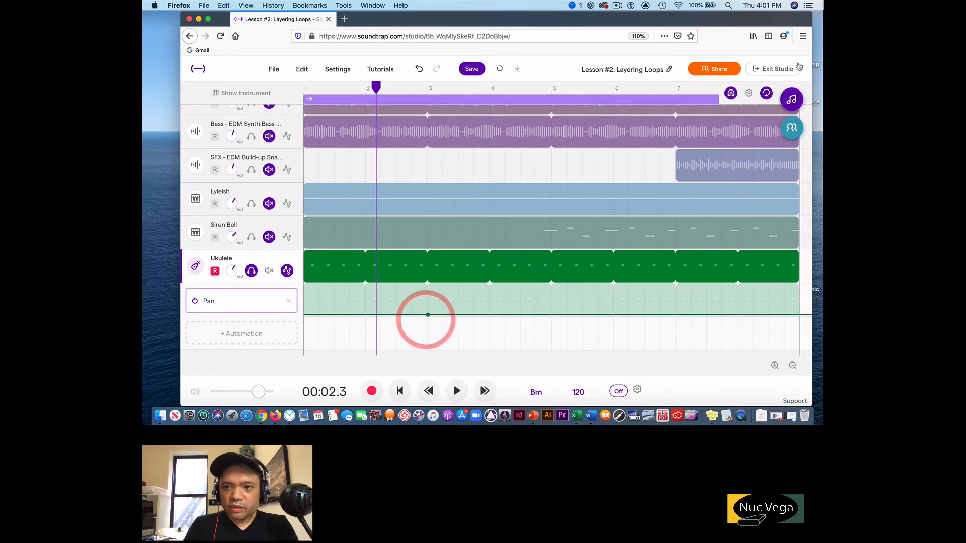
{"action": "left_click", "coordinate": [731, 94]}
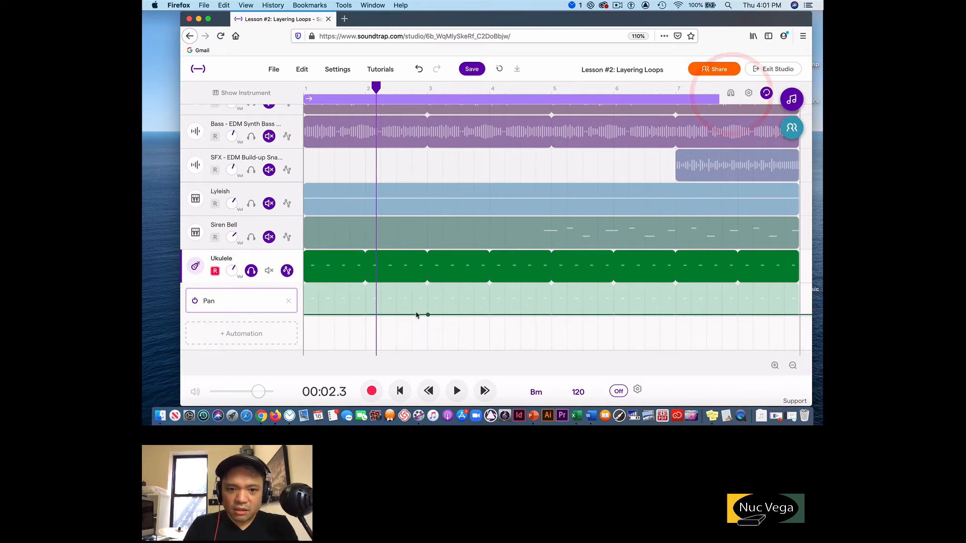
{"action": "left_click", "coordinate": [421, 314]}
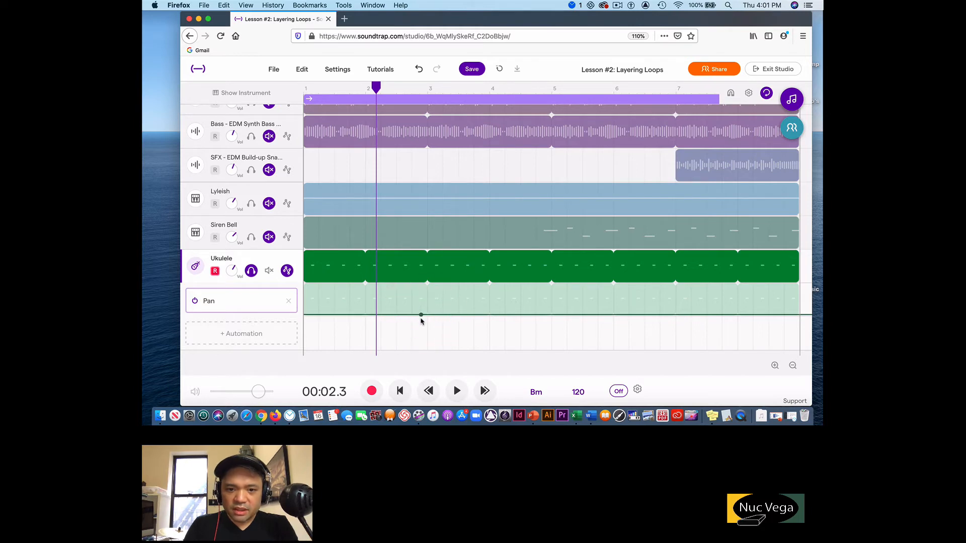
{"action": "left_click_drag", "start_coordinate": [427, 314], "coordinate": [428, 285]}
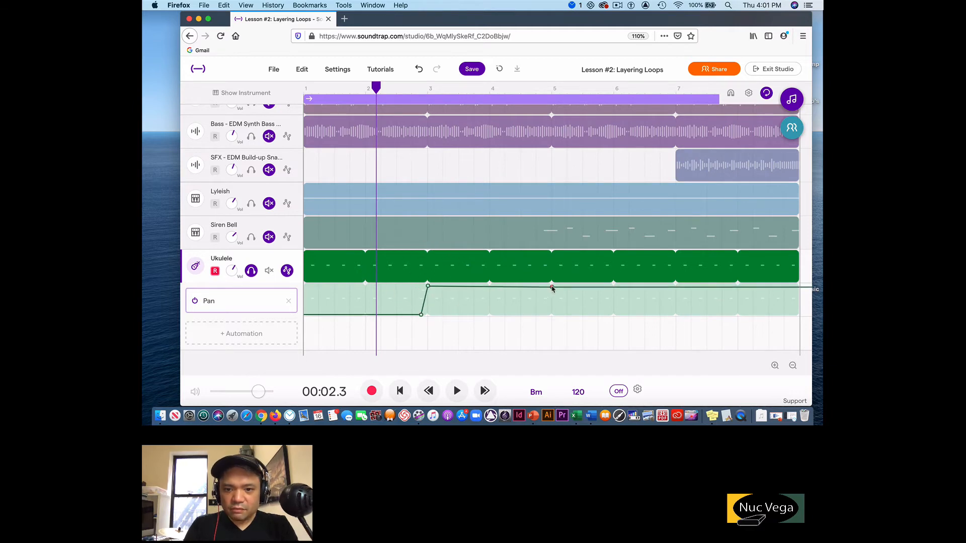
Add a pair of pan points at bar 5 that drop the Ukulele's pan back to the lower extreme
{"action": "left_click", "coordinate": [551, 288]}
{"action": "left_click_drag", "start_coordinate": [552, 287], "coordinate": [553, 314]}
{"action": "left_click", "coordinate": [553, 315]}
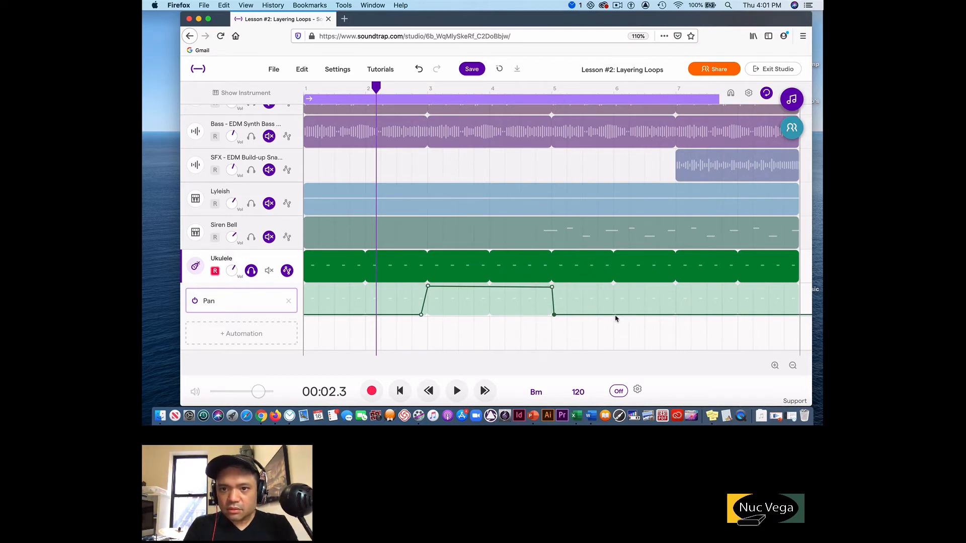
Add a pair of pan points at bar 7 that swing the Ukulele's pan up to the upper extreme
{"action": "left_click", "coordinate": [675, 313]}
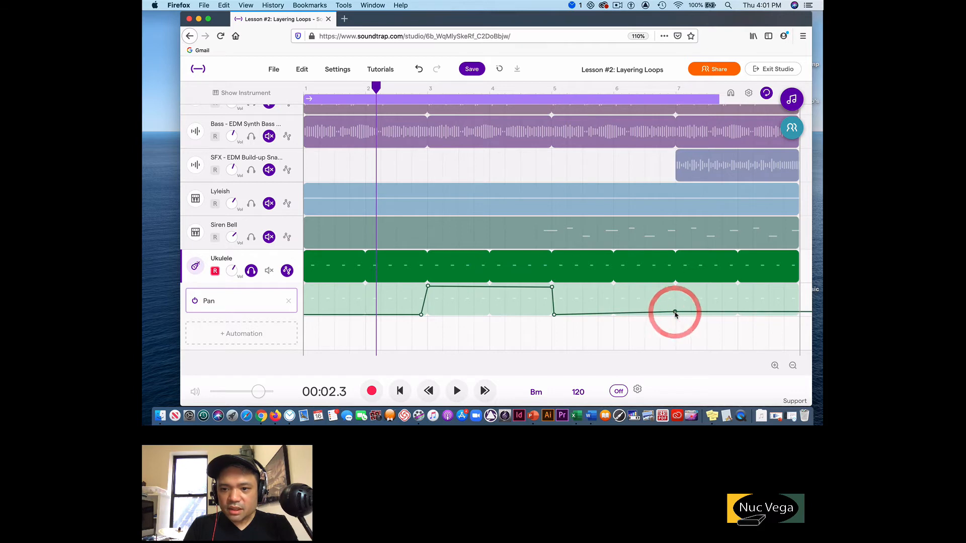
{"action": "left_click", "coordinate": [670, 314]}
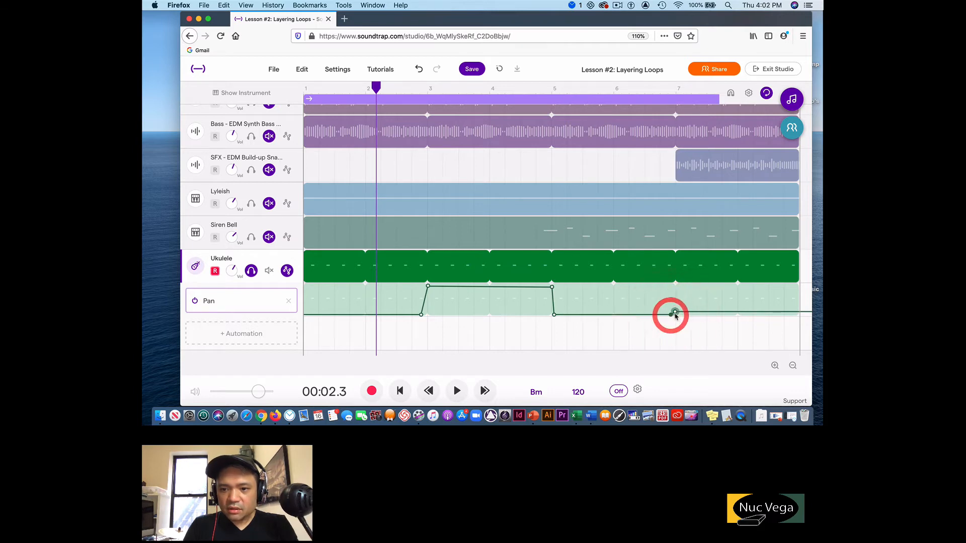
{"action": "left_click_drag", "start_coordinate": [675, 312], "coordinate": [676, 287]}
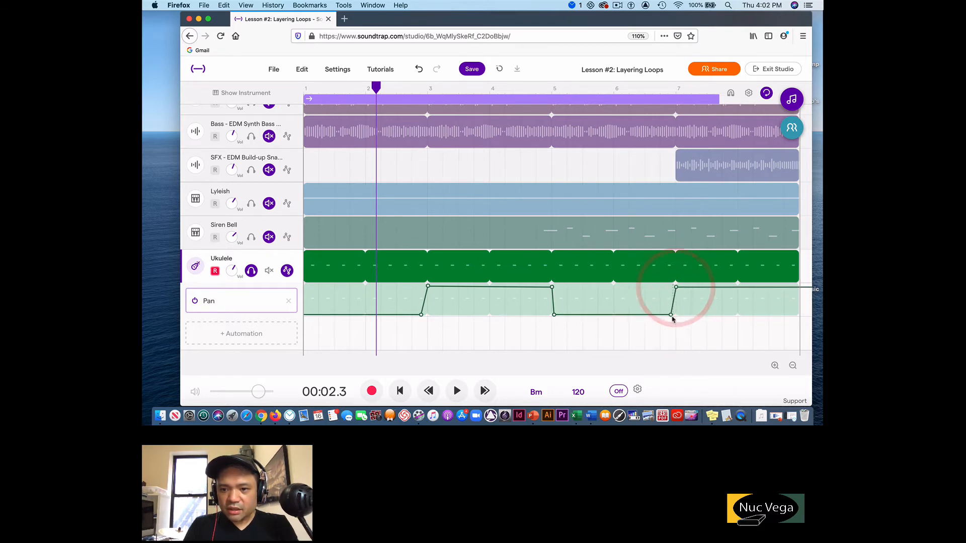
{"action": "left_click", "coordinate": [671, 315]}
Play the soloed Ukulele track to hear its pan changes between the two sides
{"action": "scroll", "coordinate": [742, 294], "scroll_direction": "right", "scroll_amount": 1}
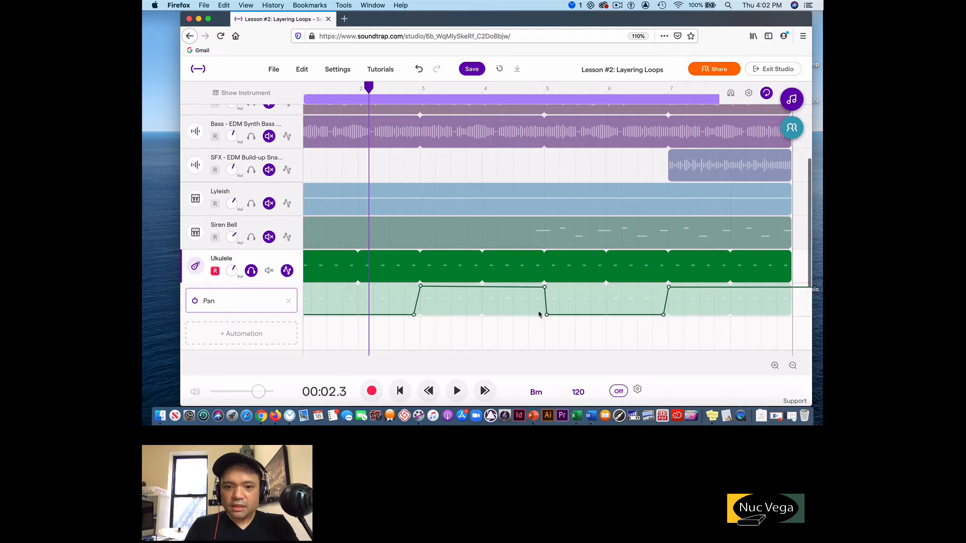
{"action": "scroll", "coordinate": [539, 314], "scroll_direction": "left", "scroll_amount": 1}
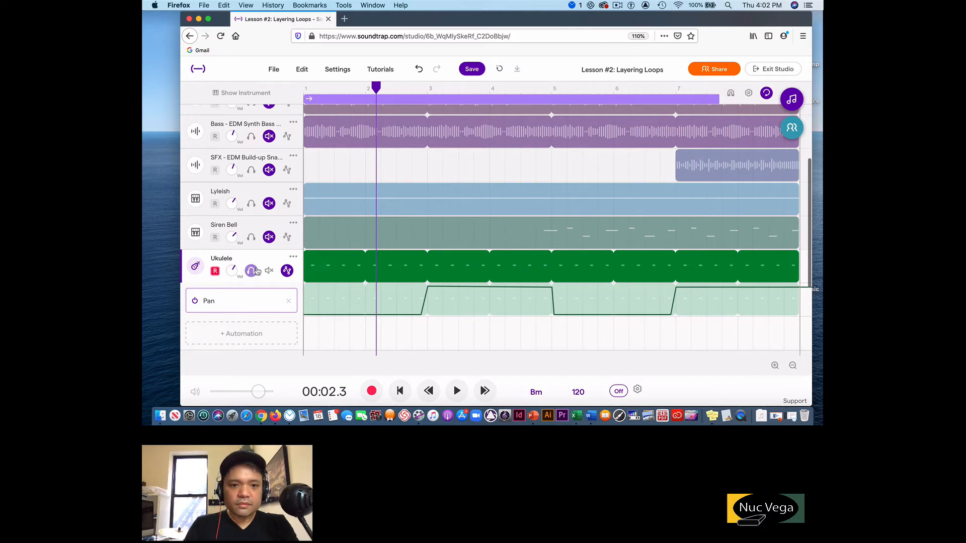
{"action": "key", "text": "space"}
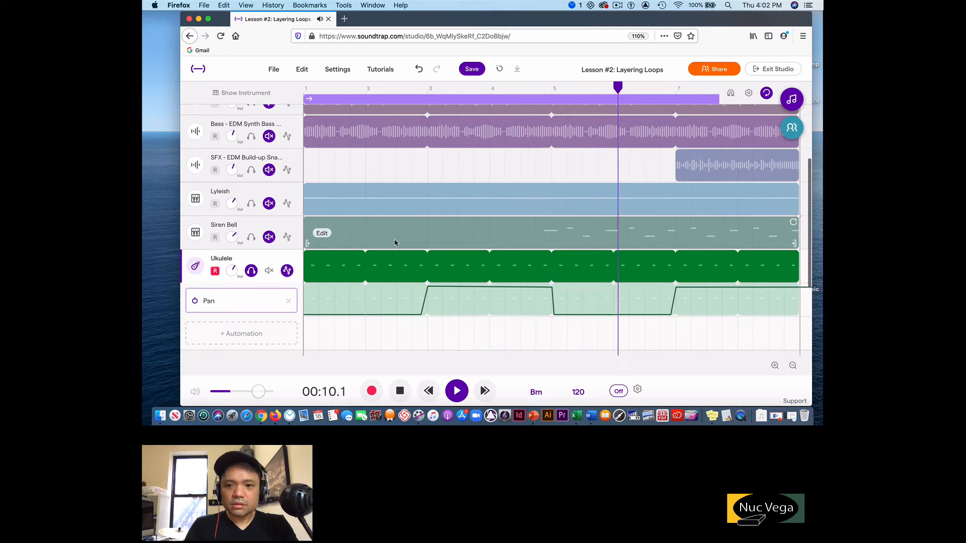
{"action": "key", "text": "space"}
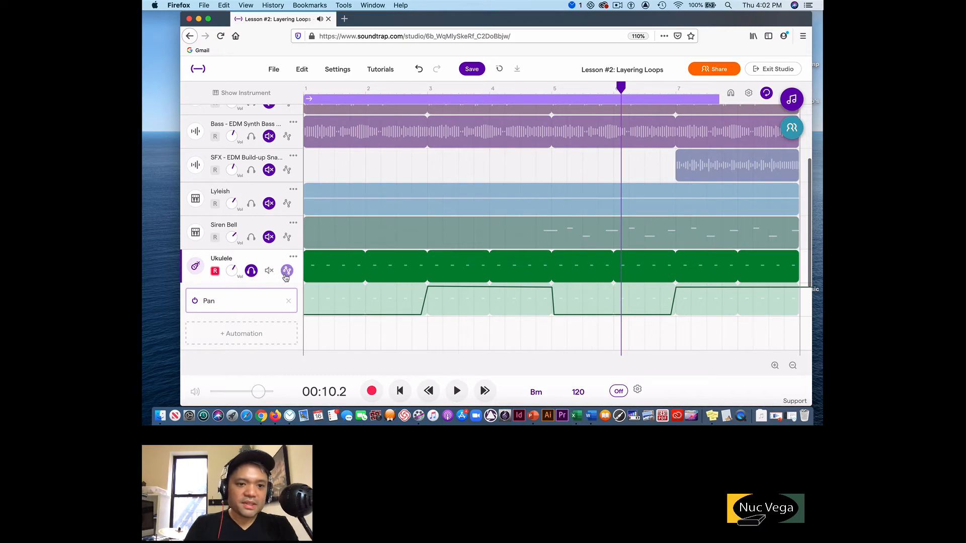
Hide the Ukulele's automation lane and take the track out of solo
{"action": "left_click", "coordinate": [287, 272]}
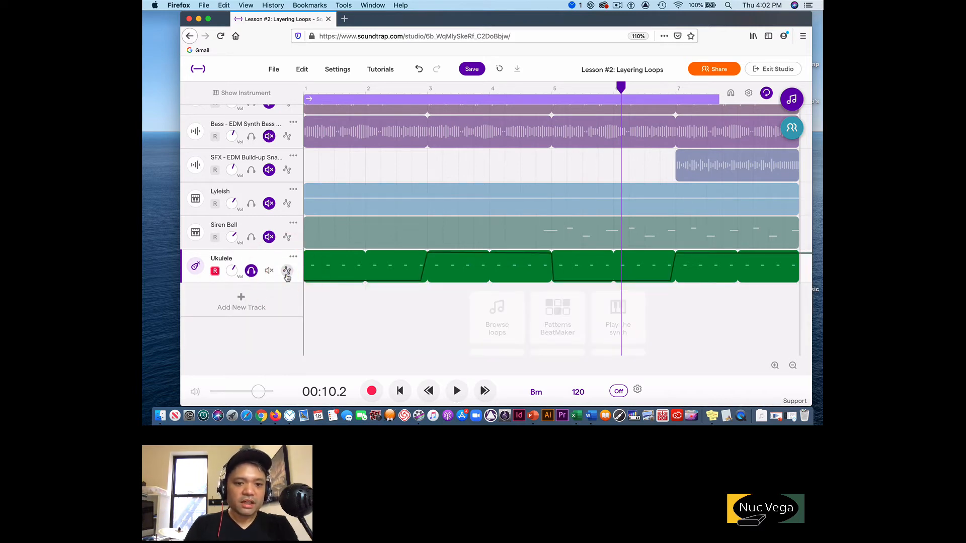
{"action": "left_click", "coordinate": [251, 271]}
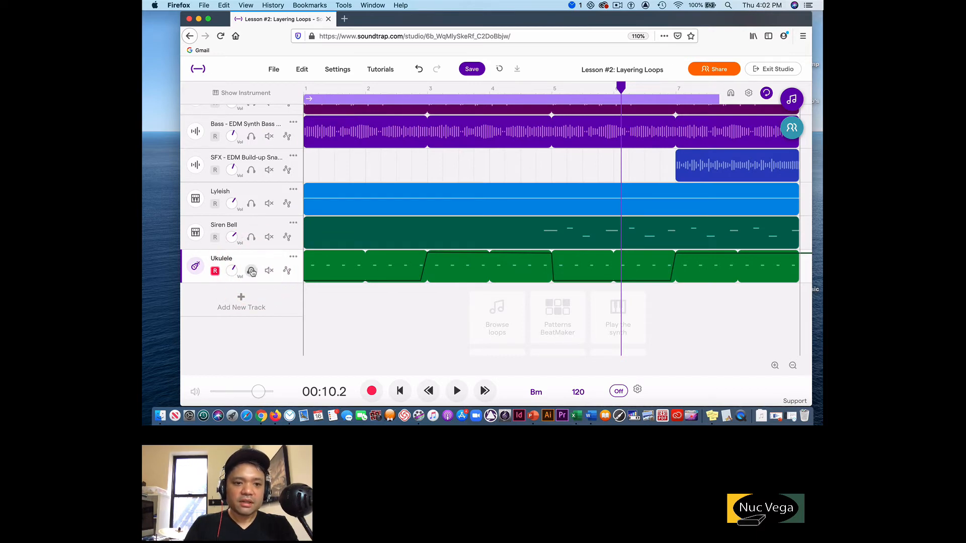
Play the full mix of all tracks from the beginning
{"action": "left_click", "coordinate": [308, 91]}
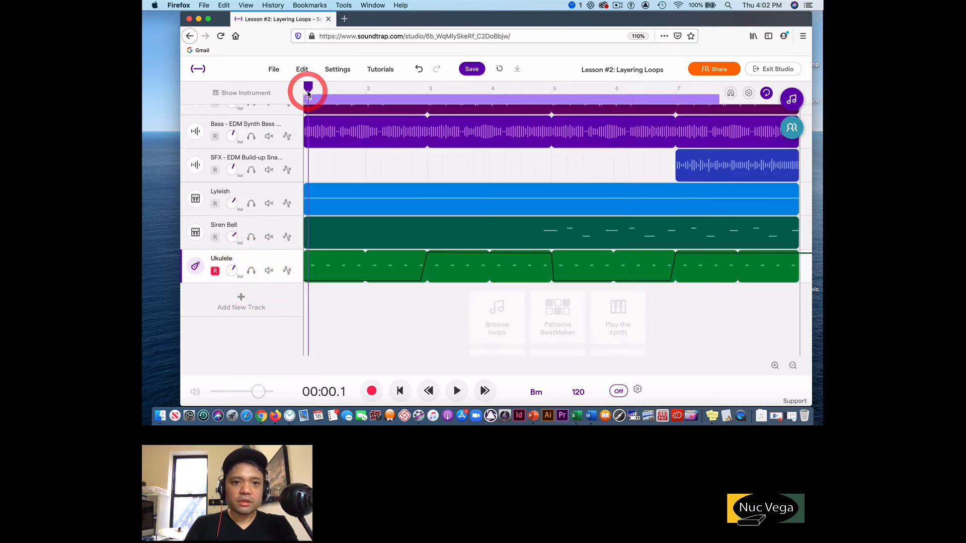
{"action": "left_click", "coordinate": [294, 89]}
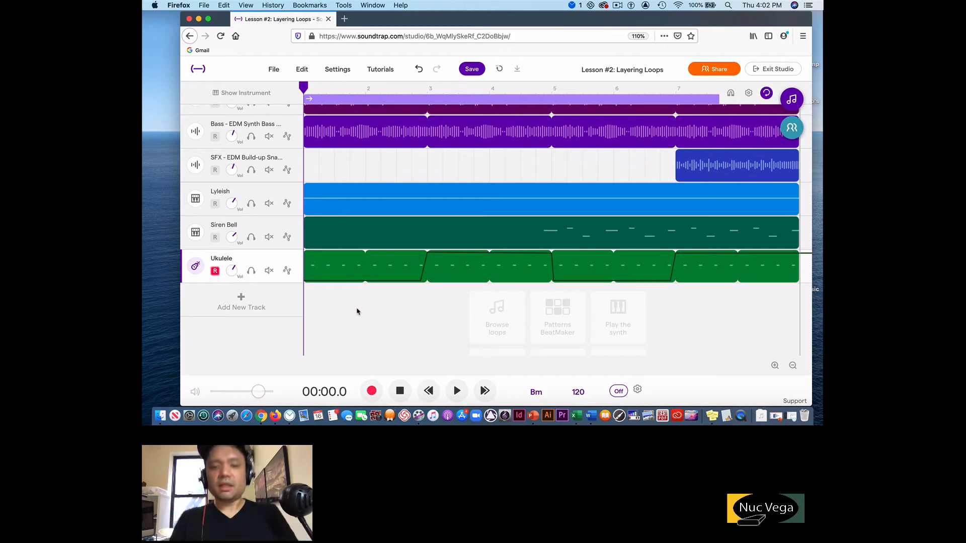
{"action": "scroll", "coordinate": [399, 303], "scroll_direction": "up", "scroll_amount": 3}
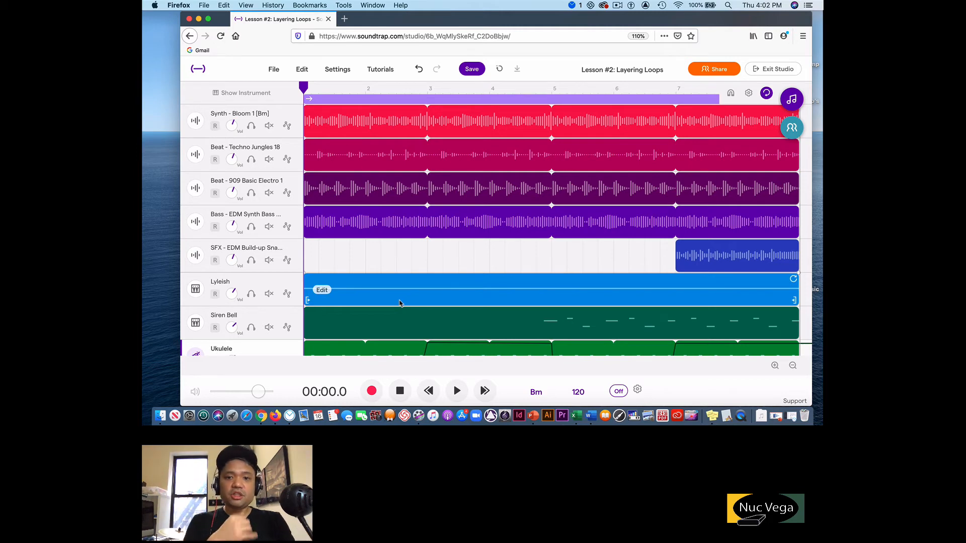
{"action": "key", "text": "space"}
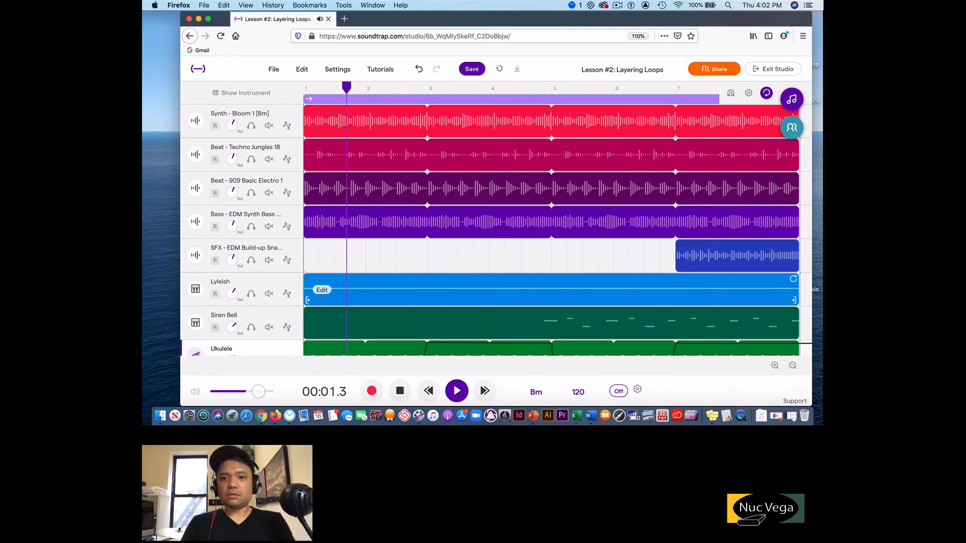
{"action": "scroll", "coordinate": [400, 302], "scroll_direction": "down", "scroll_amount": 3}
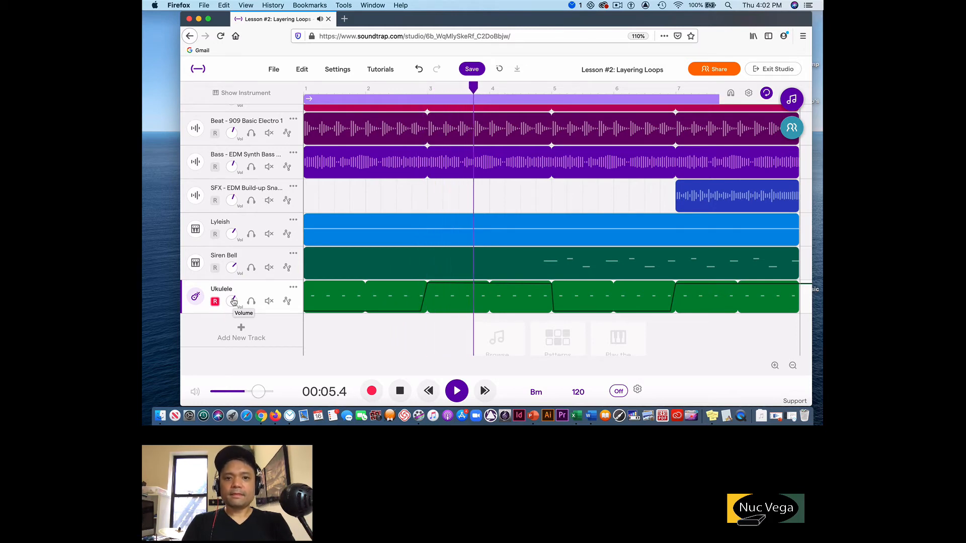
{"action": "key", "text": "space"}
Quantize the first Ukulele region to 1/16 notes
{"action": "right_click", "coordinate": [317, 297]}
{"action": "mouse_move", "coordinate": [351, 331]}
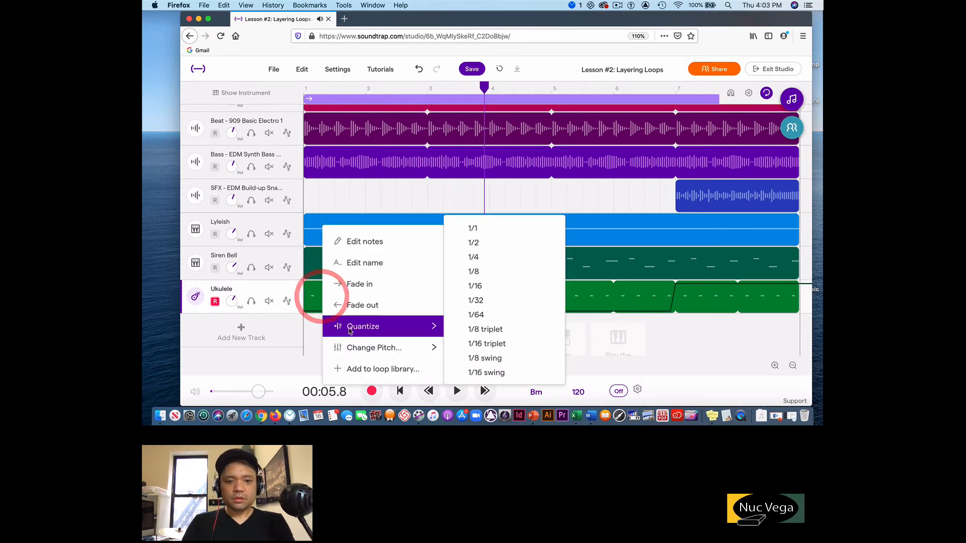
{"action": "left_click", "coordinate": [474, 285]}
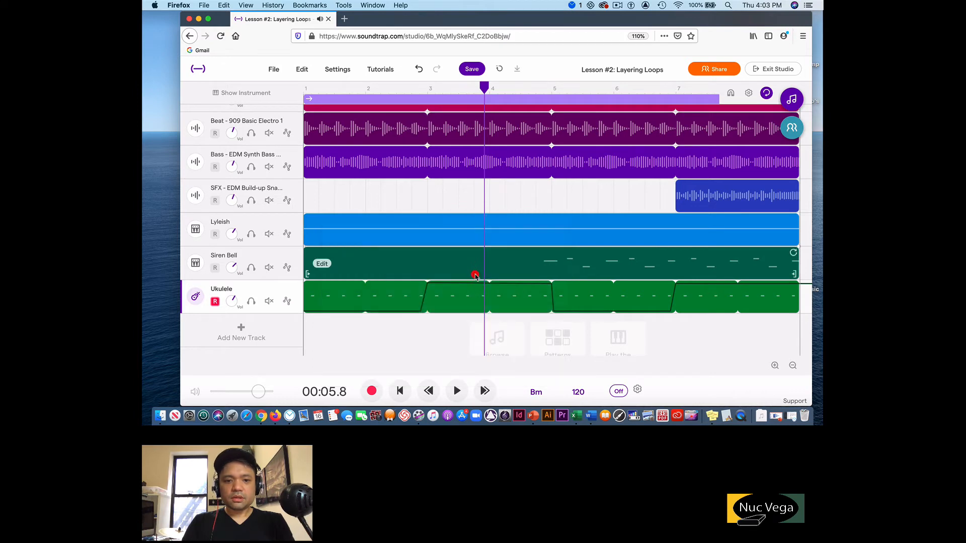
Play the full mix from the beginning and lower the Ukulele track's volume to around the middle of its range
{"action": "left_click", "coordinate": [306, 92]}
{"action": "key", "text": "space"}
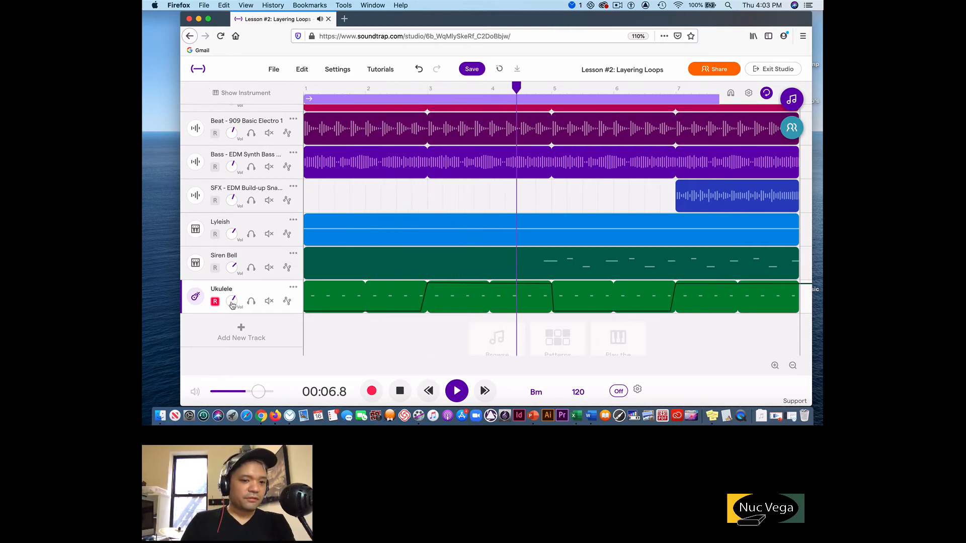
{"action": "left_click_drag", "start_coordinate": [232, 305], "coordinate": [232, 318]}
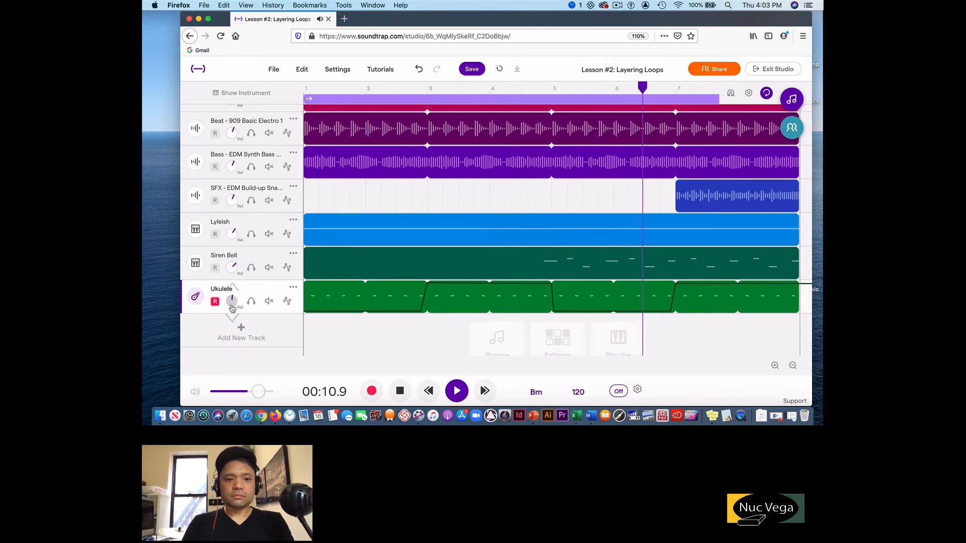
{"action": "left_click", "coordinate": [232, 308]}
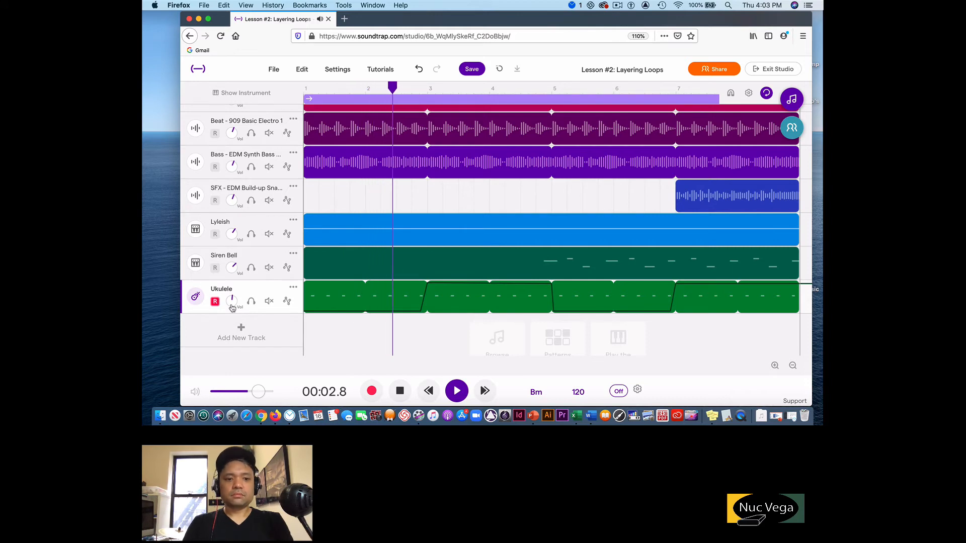
{"action": "key", "text": "space"}
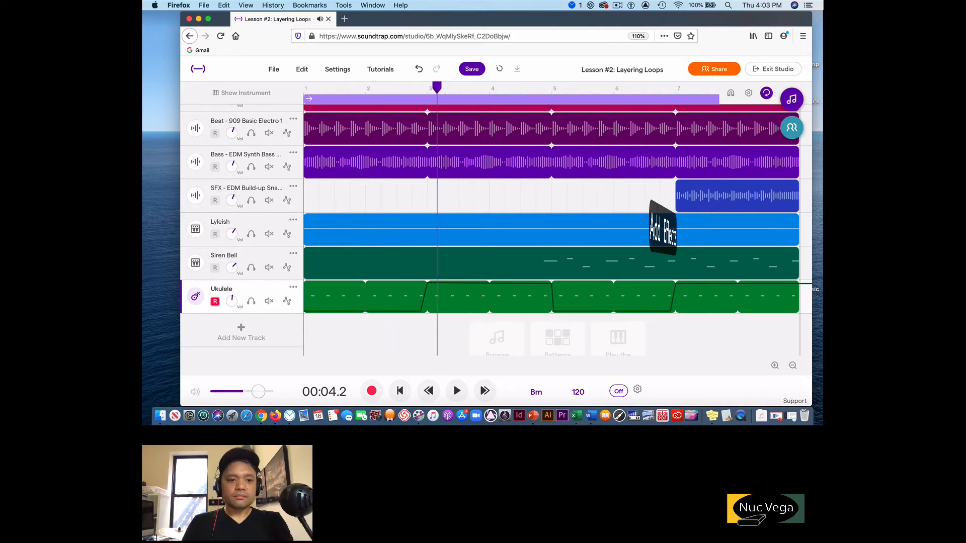
Show the Ukulele's instrument settings and raise its reverb to slightly past the midpoint during playback
{"action": "left_click", "coordinate": [198, 298]}
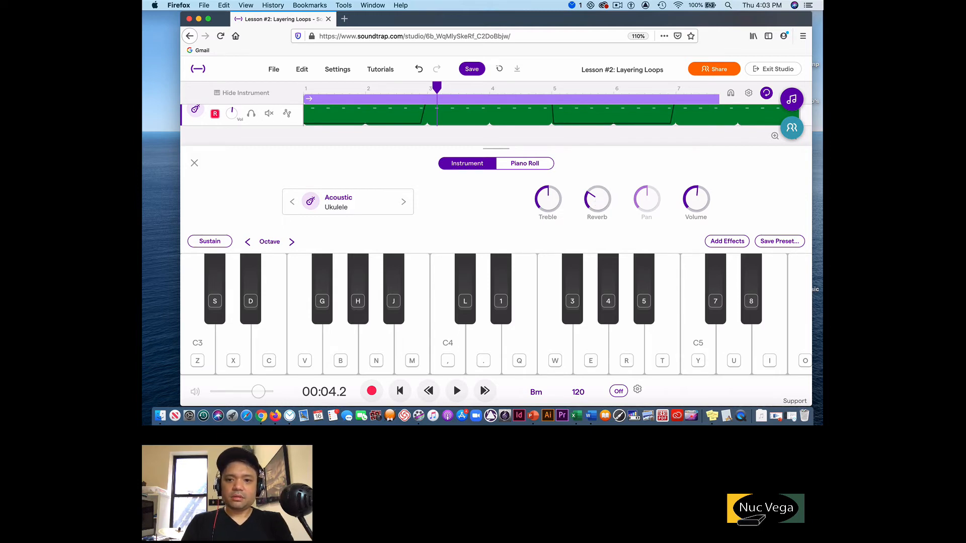
{"action": "key", "text": "space"}
{"action": "left_click_drag", "start_coordinate": [597, 200], "coordinate": [606, 122]}
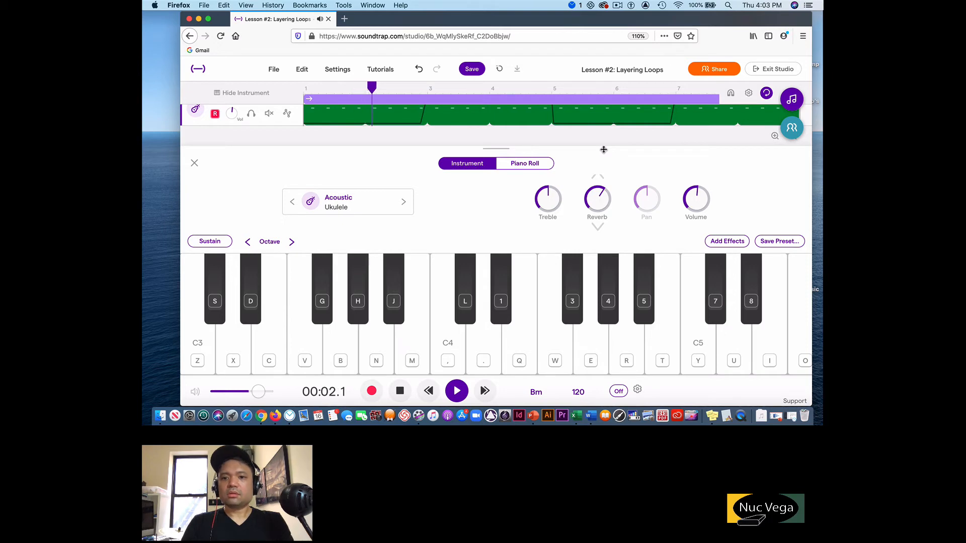
{"action": "left_click", "coordinate": [603, 149]}
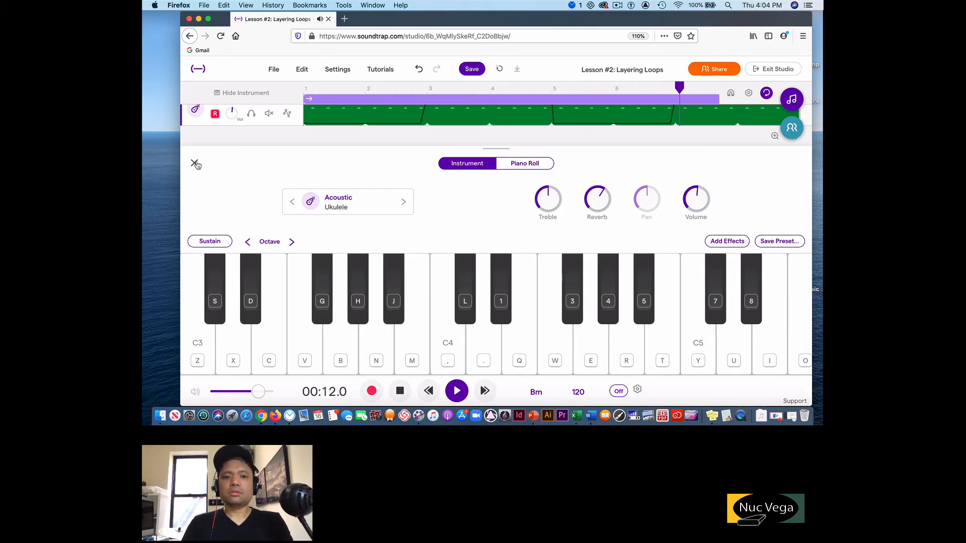
{"action": "key", "text": "space"}
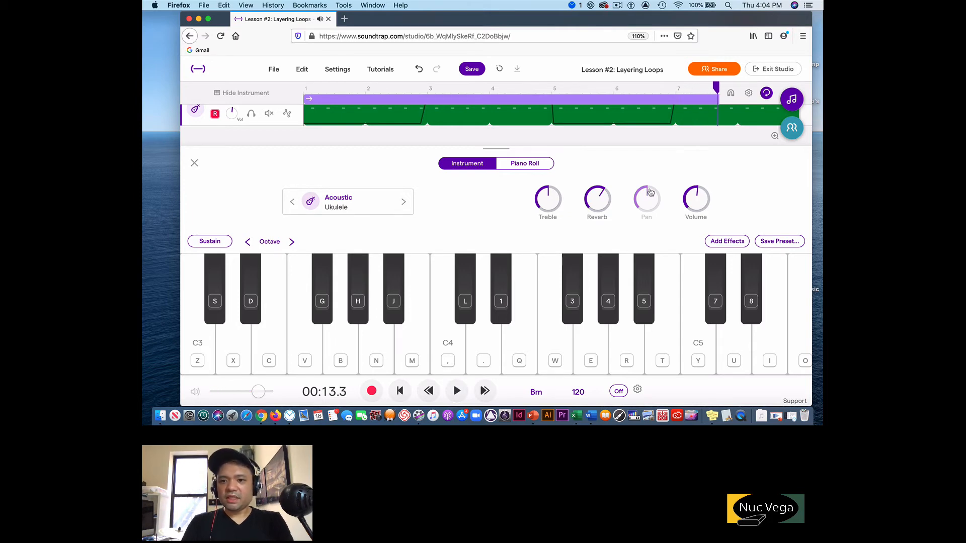
Play the end of the song to hear the Ukulele's reverb, then close its instrument settings
{"action": "left_click", "coordinate": [602, 198]}
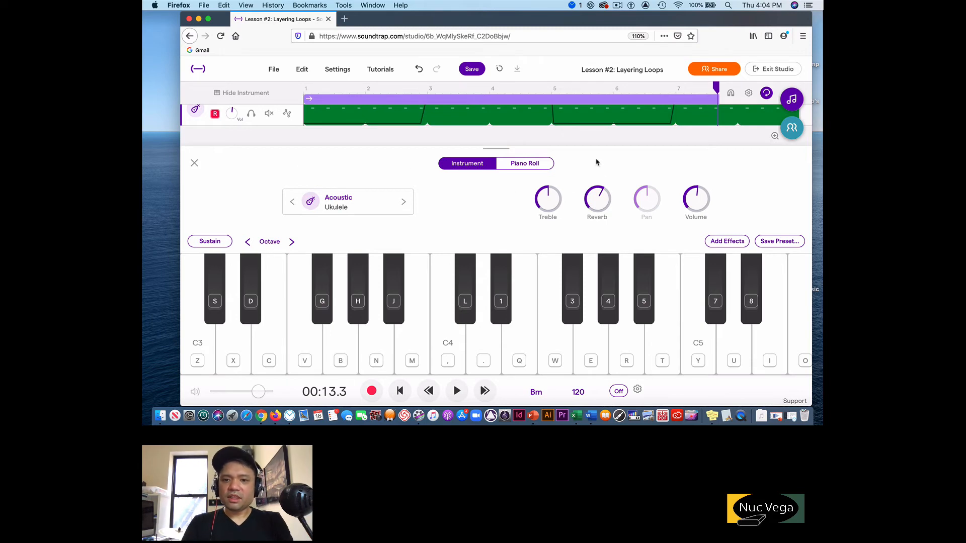
{"action": "key", "text": "space"}
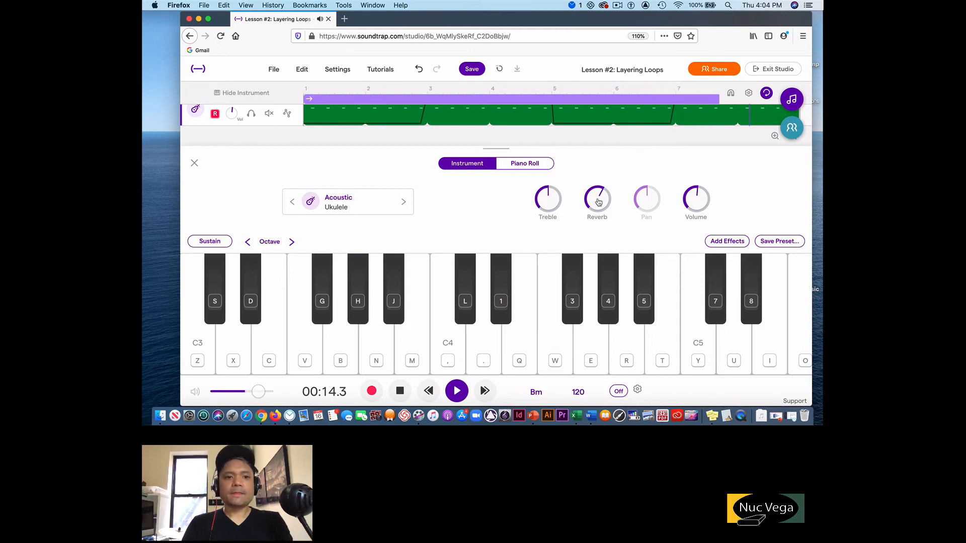
{"action": "key", "text": "space"}
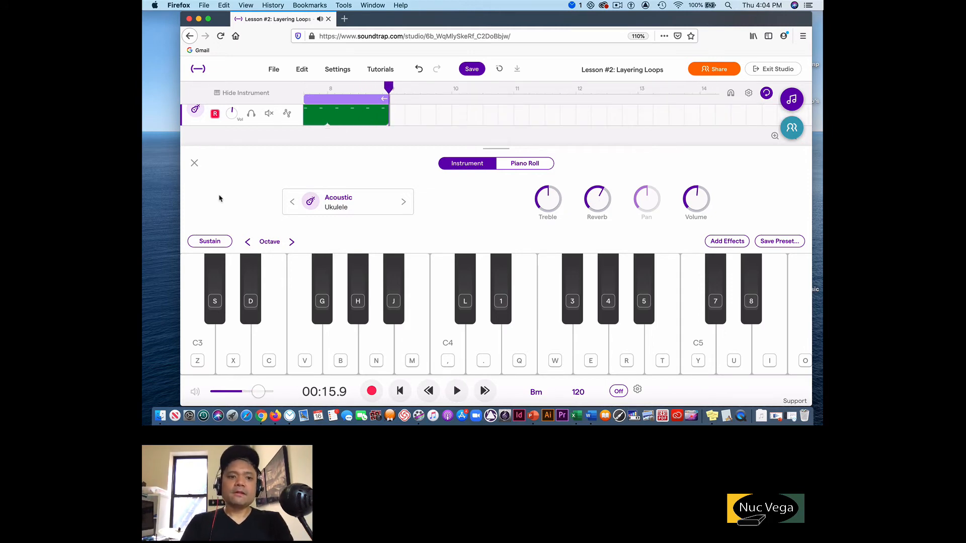
{"action": "left_click", "coordinate": [194, 165]}
Zoom the timeline out to fit all eight bars and return the playhead to the beginning
{"action": "scroll", "coordinate": [417, 187], "scroll_direction": "up", "scroll_amount": 5}
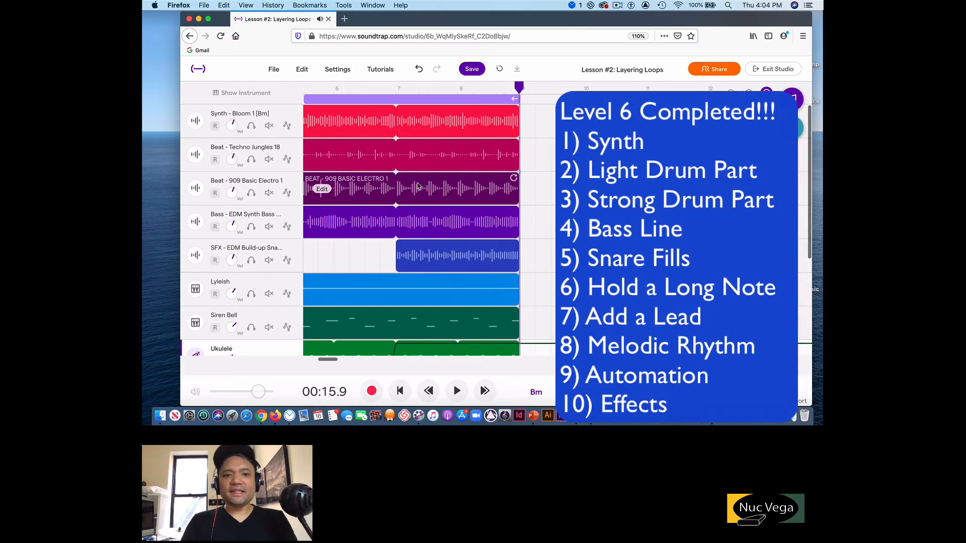
{"action": "scroll", "coordinate": [418, 186], "scroll_direction": "left", "scroll_amount": 5}
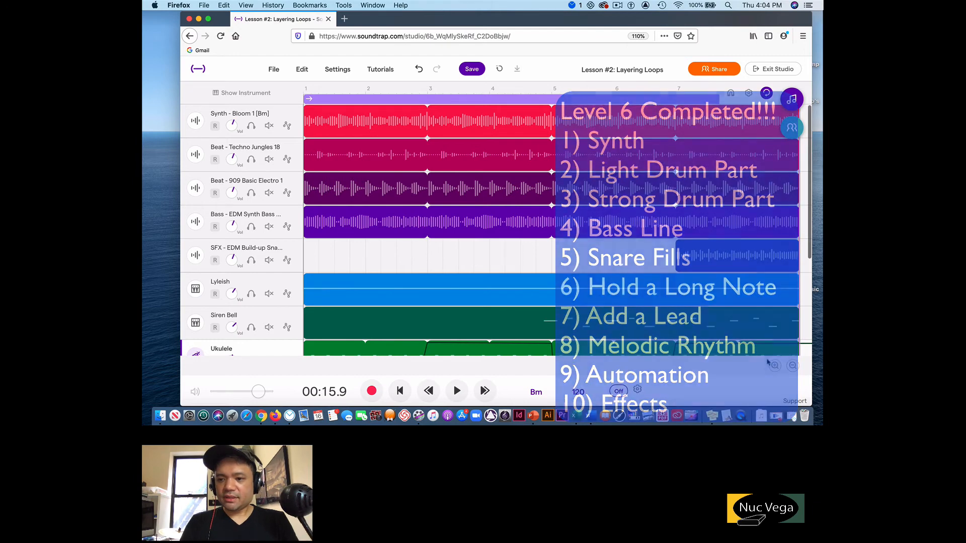
{"action": "left_click", "coordinate": [793, 366]}
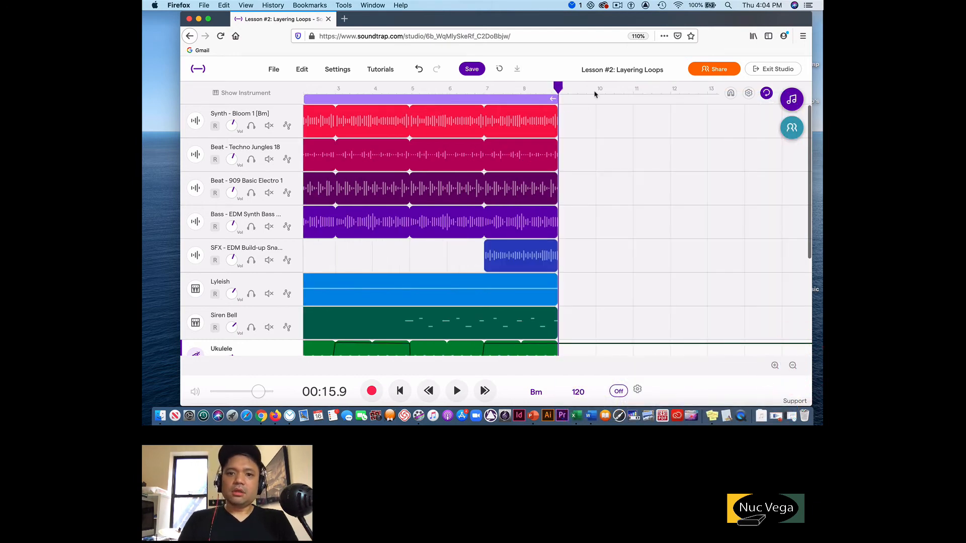
{"action": "left_click_drag", "start_coordinate": [558, 87], "coordinate": [296, 124]}
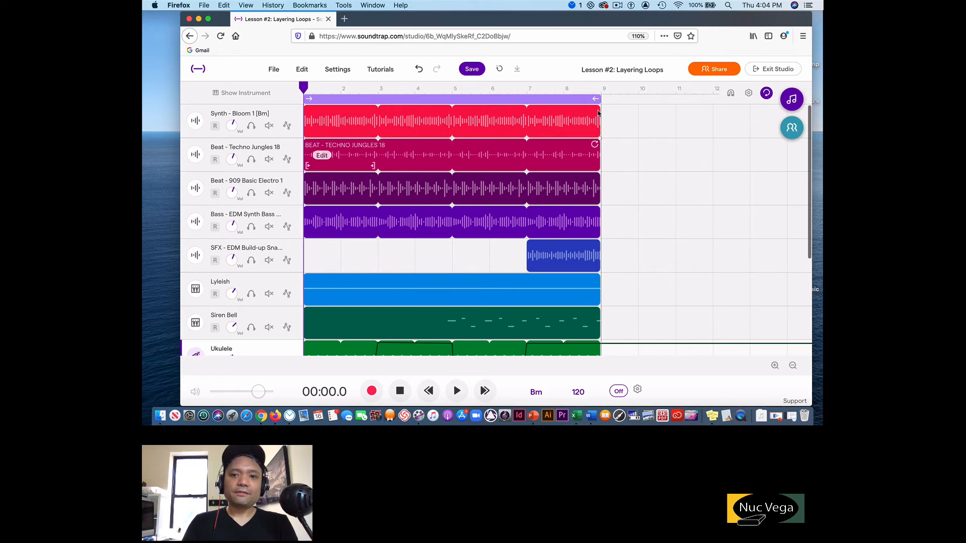
{"action": "scroll", "coordinate": [697, 228], "scroll_direction": "right", "scroll_amount": 5}
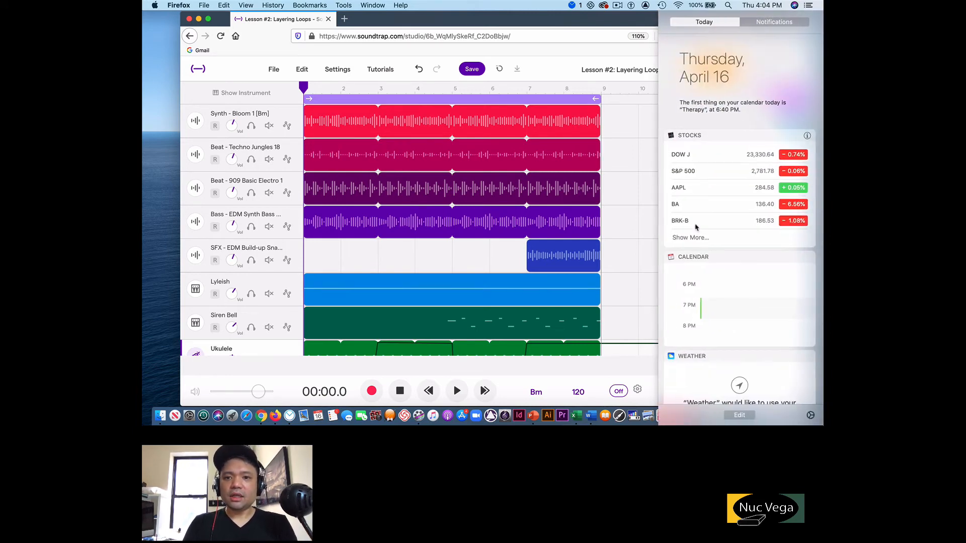
{"action": "scroll", "coordinate": [713, 208], "scroll_direction": "left", "scroll_amount": 5}
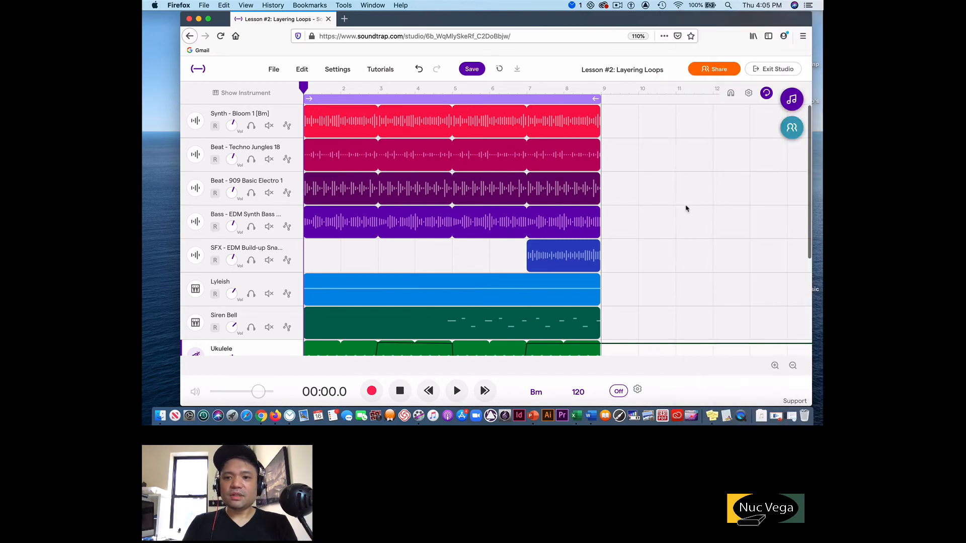
{"action": "left_click", "coordinate": [686, 208]}
{"action": "scroll", "coordinate": [685, 208], "scroll_direction": "right", "scroll_amount": 10}
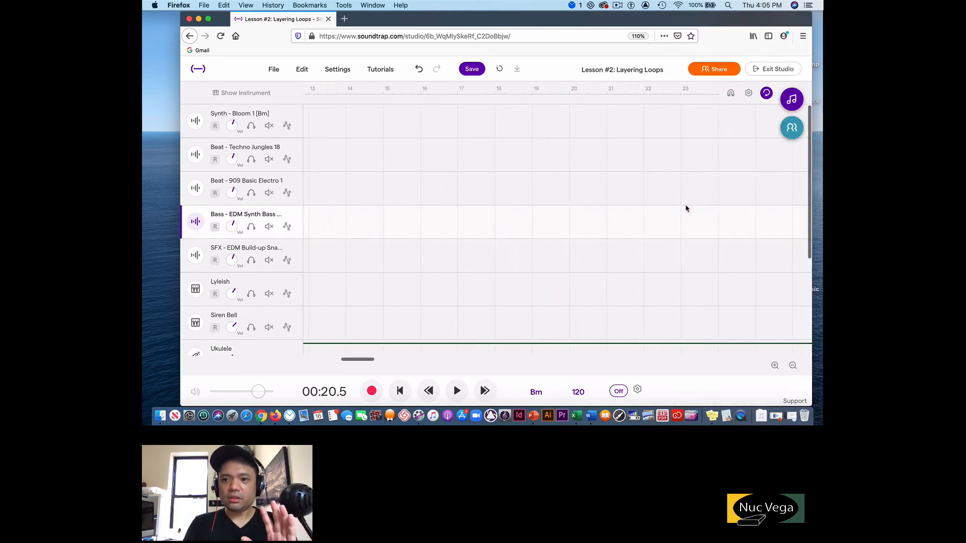
{"action": "scroll", "coordinate": [679, 209], "scroll_direction": "left", "scroll_amount": 10}
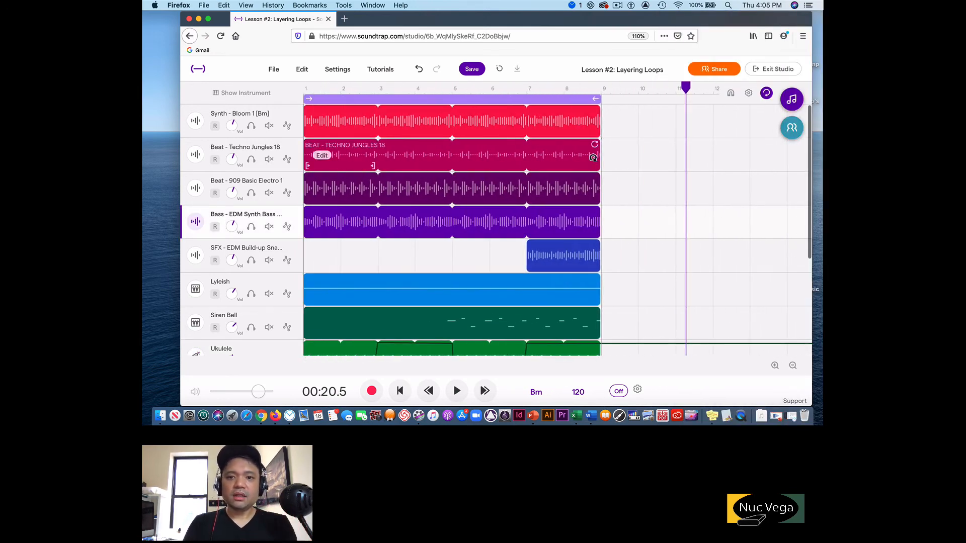
{"action": "left_click_drag", "start_coordinate": [550, 129], "coordinate": [471, 119]}
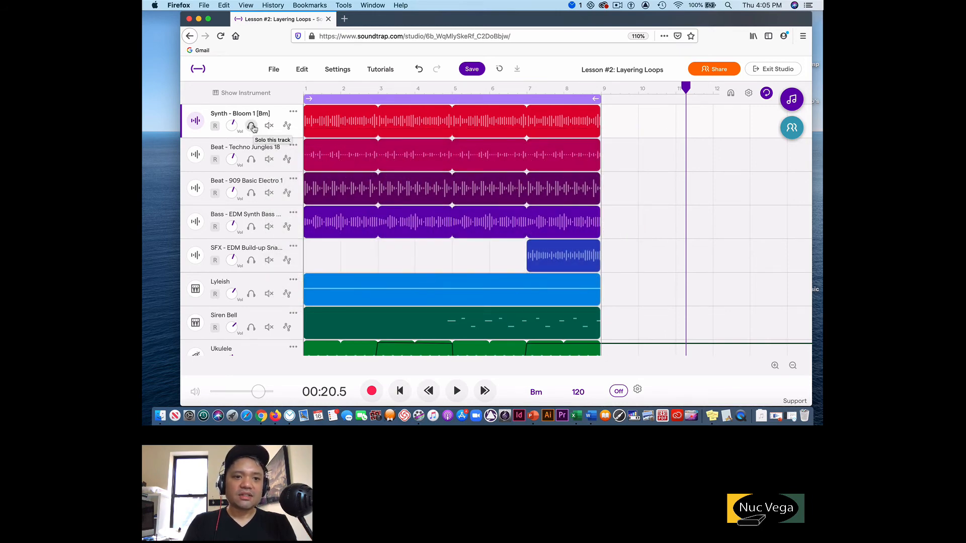
Solo the Synth - Bloom 1 track and play it from the beginning
{"action": "left_click", "coordinate": [252, 126]}
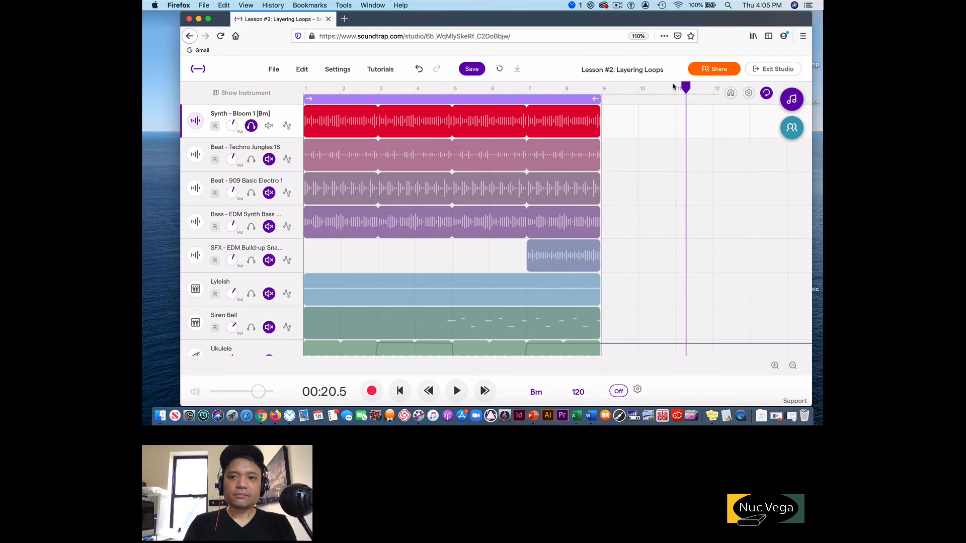
{"action": "left_click_drag", "start_coordinate": [685, 88], "coordinate": [304, 91]}
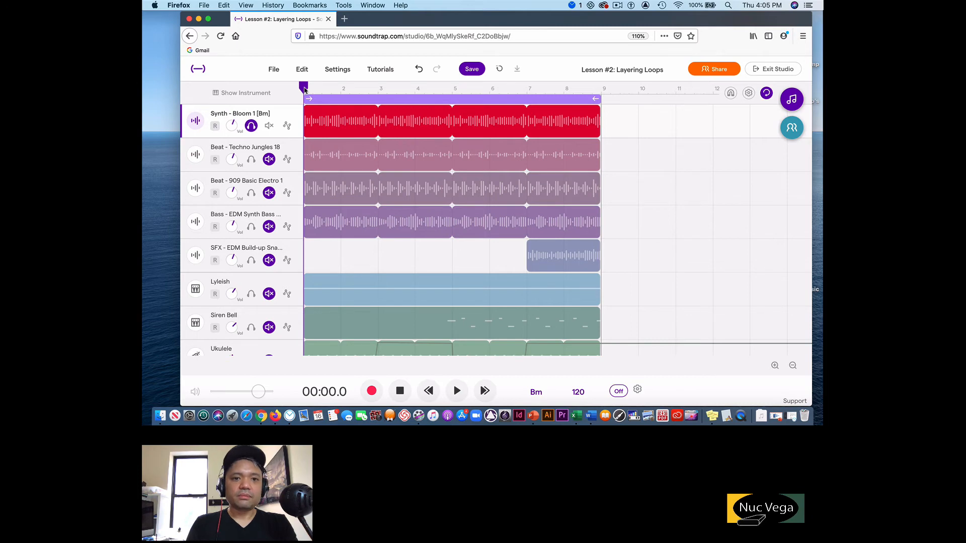
{"action": "key", "text": "space"}
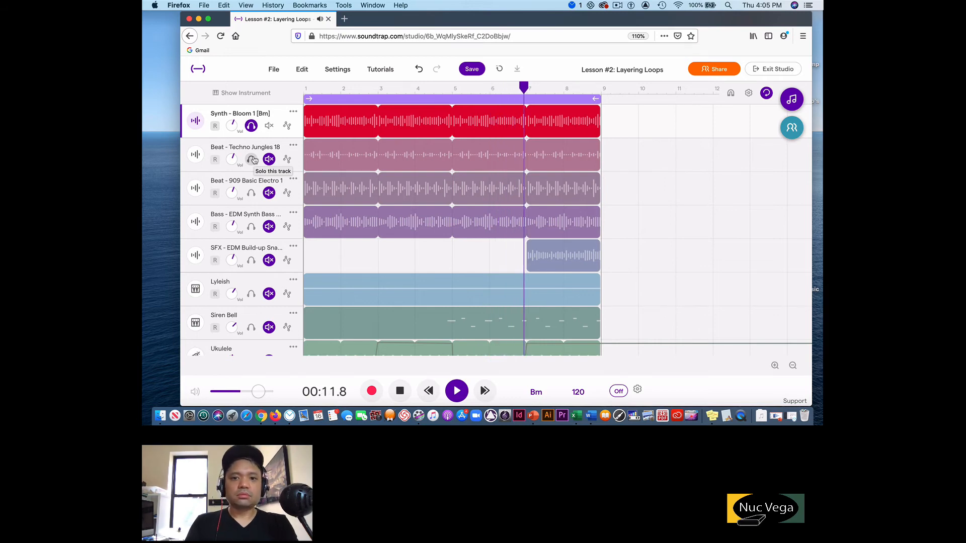
Add the Techno Jungles 18 beat and then the 909 Basic Electro 1 beat to the soloed synth during playback
{"action": "left_click", "coordinate": [251, 160]}
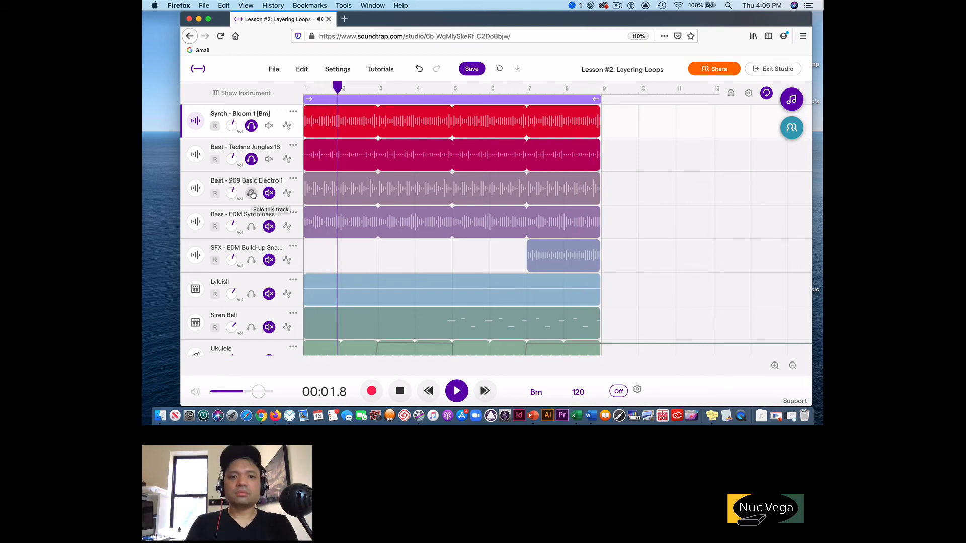
{"action": "left_click", "coordinate": [252, 160]}
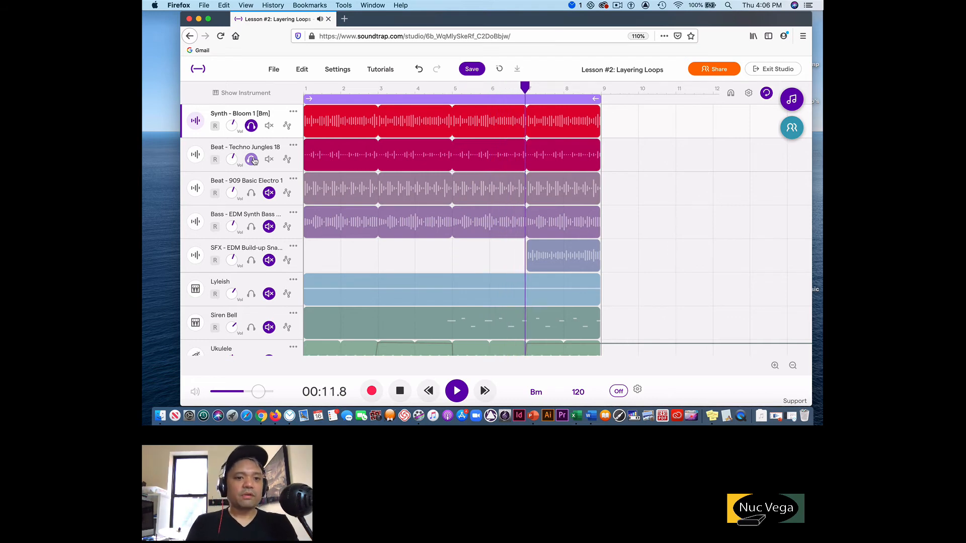
{"action": "left_click", "coordinate": [250, 194]}
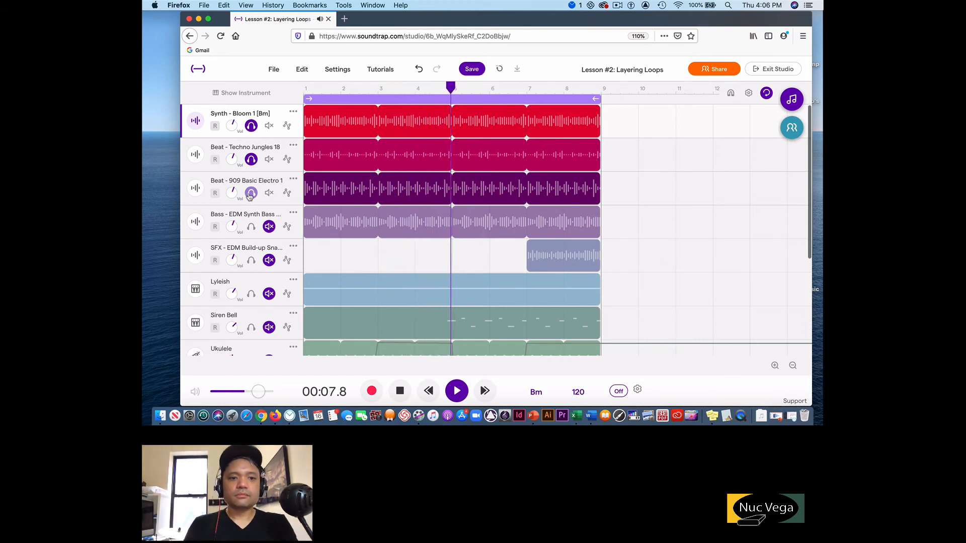
Switch the 909 Basic Electro 1 beat out of and back into solo to compare the mix with and without it
{"action": "scroll", "coordinate": [249, 197], "scroll_direction": "down", "scroll_amount": 1}
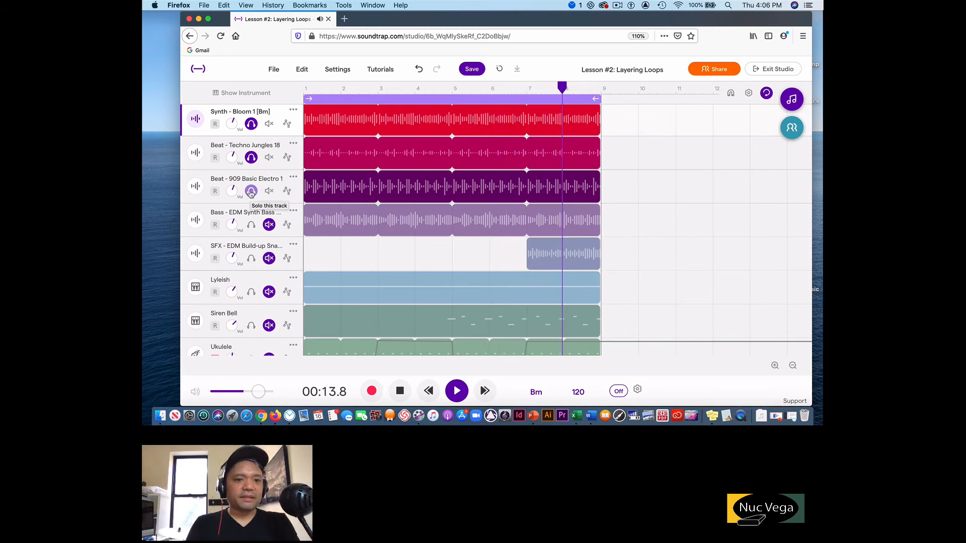
{"action": "left_click", "coordinate": [251, 191]}
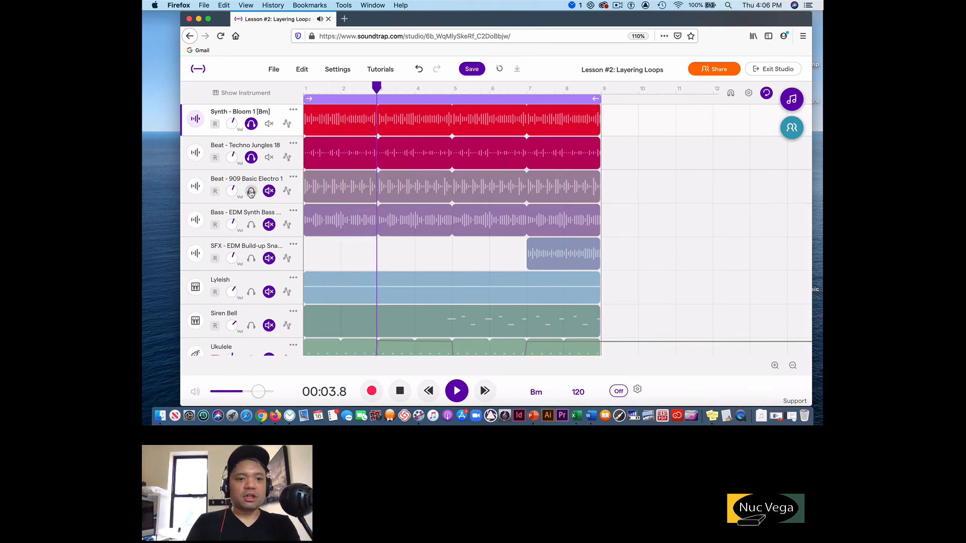
{"action": "left_click", "coordinate": [251, 192]}
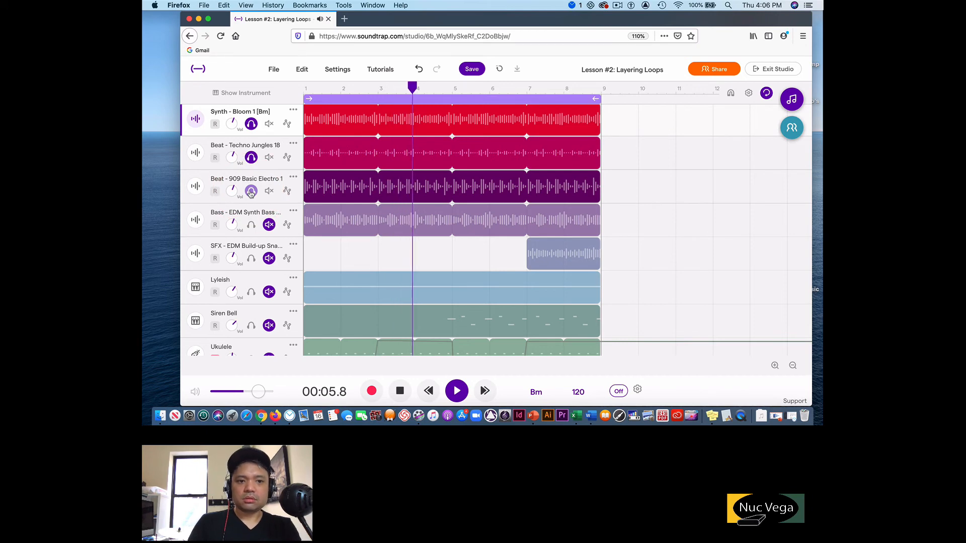
{"action": "left_click", "coordinate": [250, 192]}
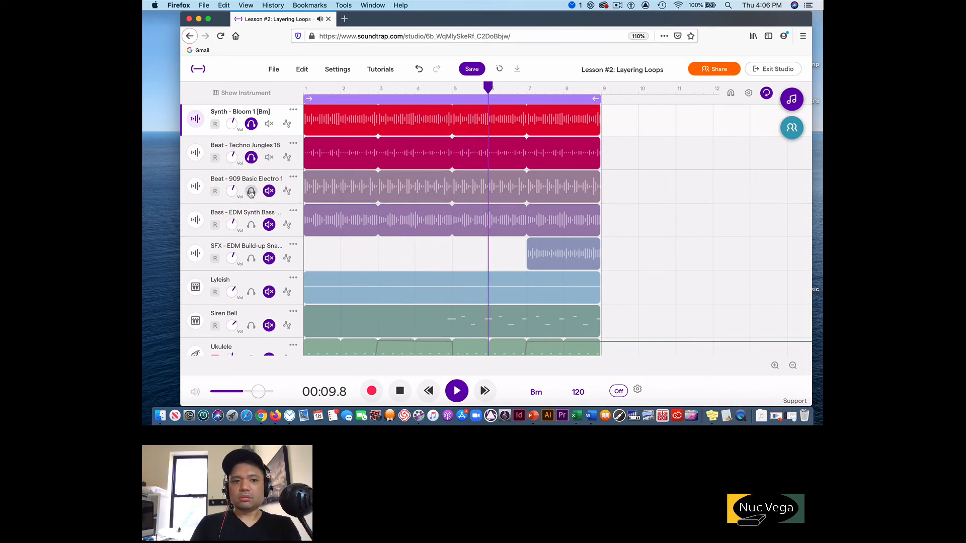
{"action": "left_click", "coordinate": [250, 191]}
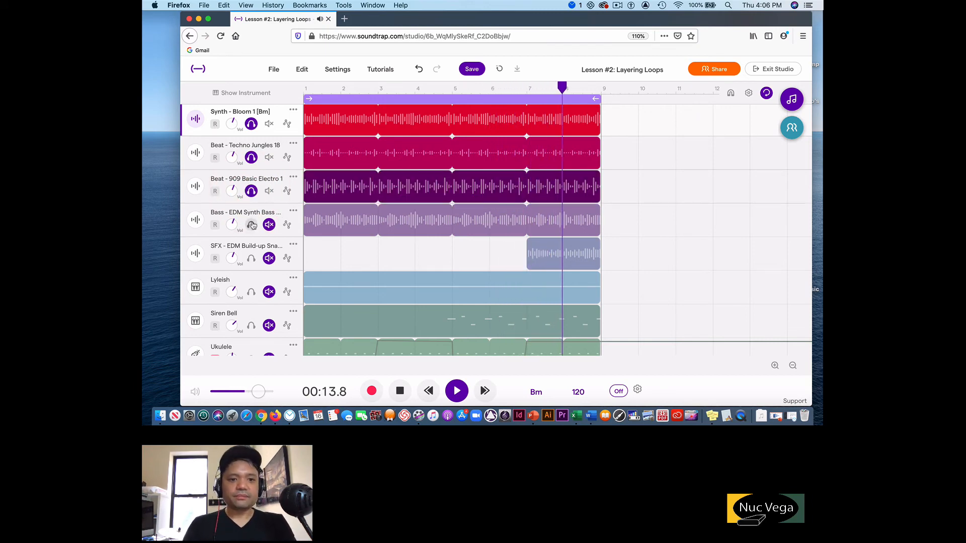
Add the EDM Synth Bass track to the soloed synth and beats
{"action": "scroll", "coordinate": [251, 213], "scroll_direction": "down", "scroll_amount": 1}
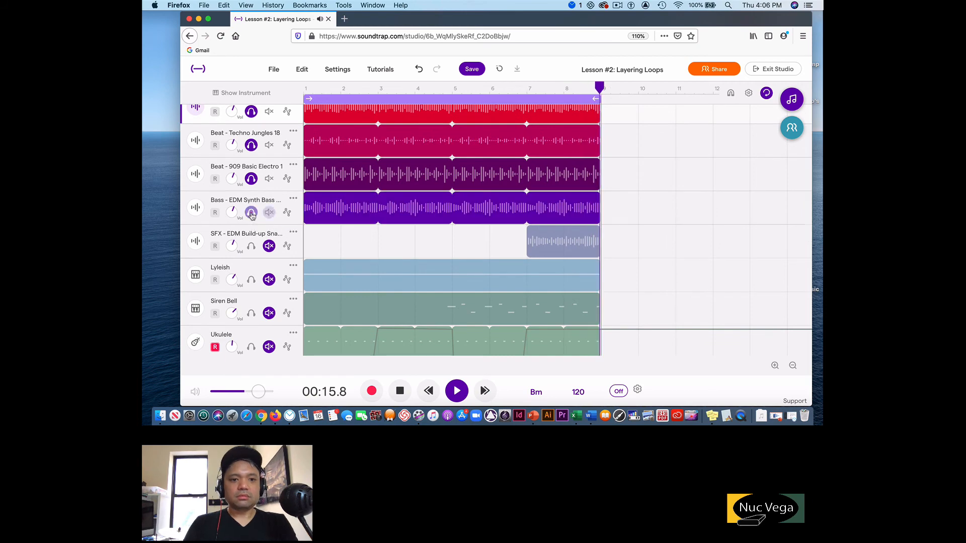
{"action": "left_click", "coordinate": [251, 213]}
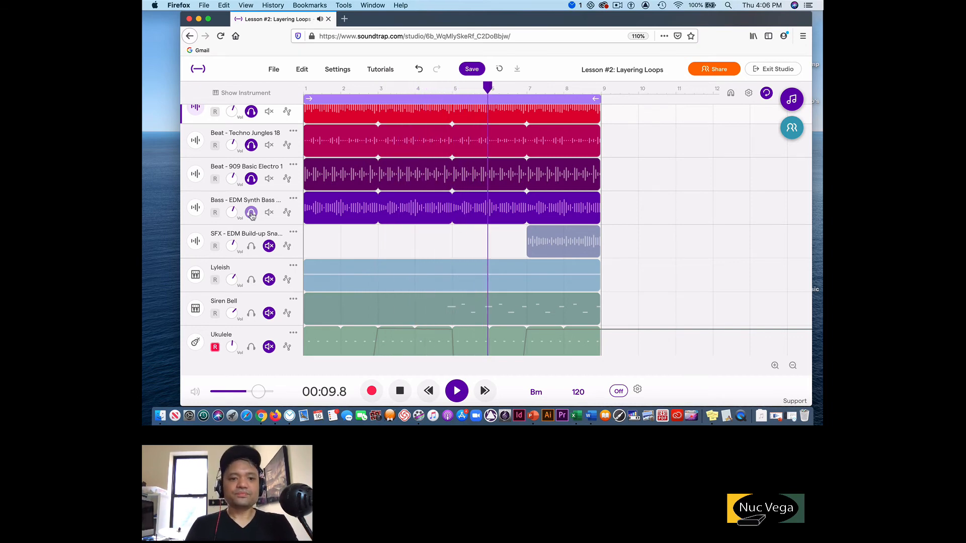
Add the SFX - EDM Build-up Snare track and then the Lyleish held note to the soloed layers during playback
{"action": "left_click", "coordinate": [270, 246]}
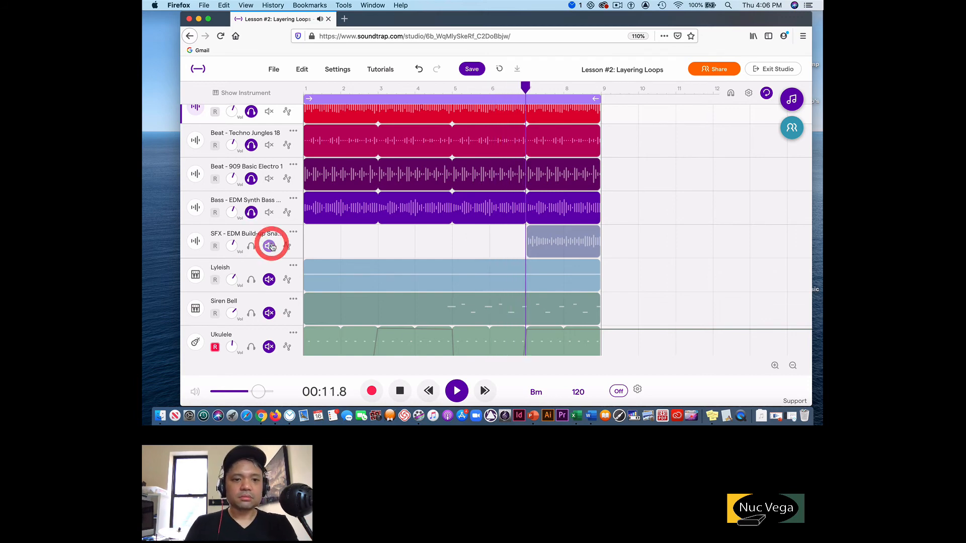
{"action": "left_click", "coordinate": [251, 246]}
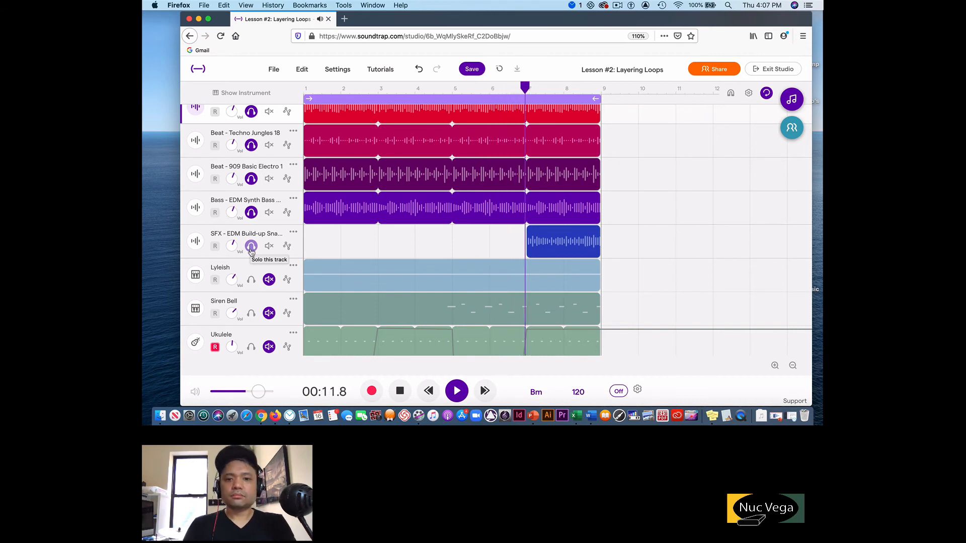
{"action": "left_click", "coordinate": [234, 280]}
{"action": "left_click", "coordinate": [251, 279]}
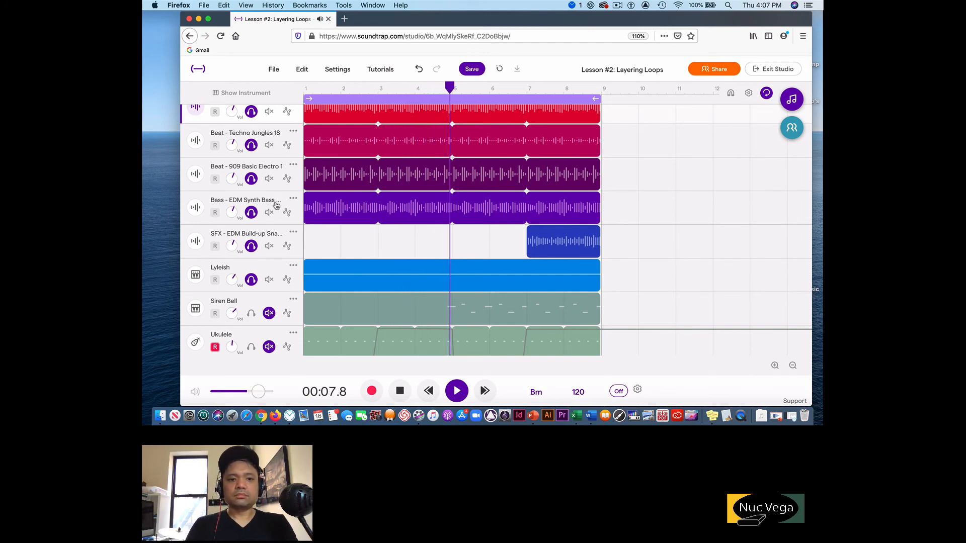
Take the EDM Synth Bass and then the 909 Basic Electro 1 beat out of solo while the song keeps playing
{"action": "scroll", "coordinate": [277, 204], "scroll_direction": "up", "scroll_amount": 1}
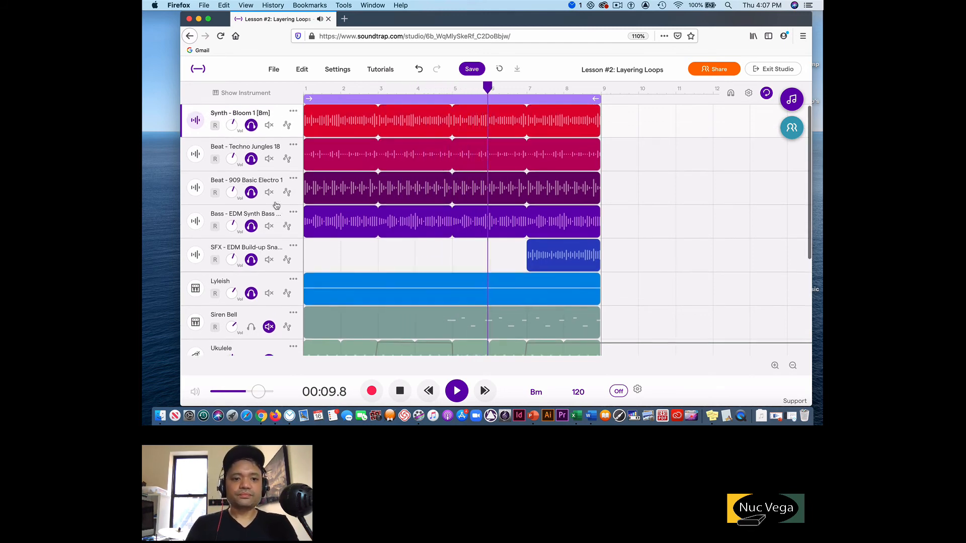
{"action": "left_click", "coordinate": [251, 226]}
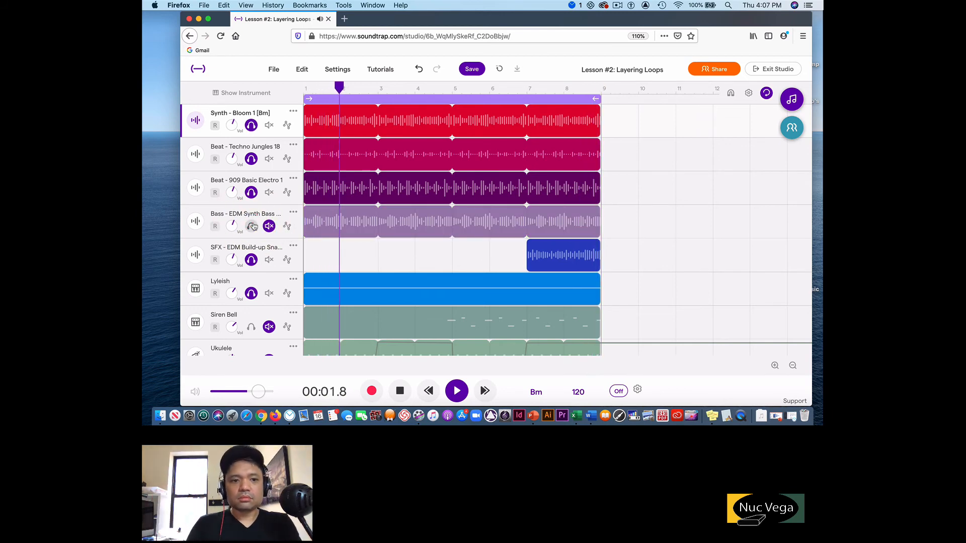
{"action": "left_click", "coordinate": [252, 193]}
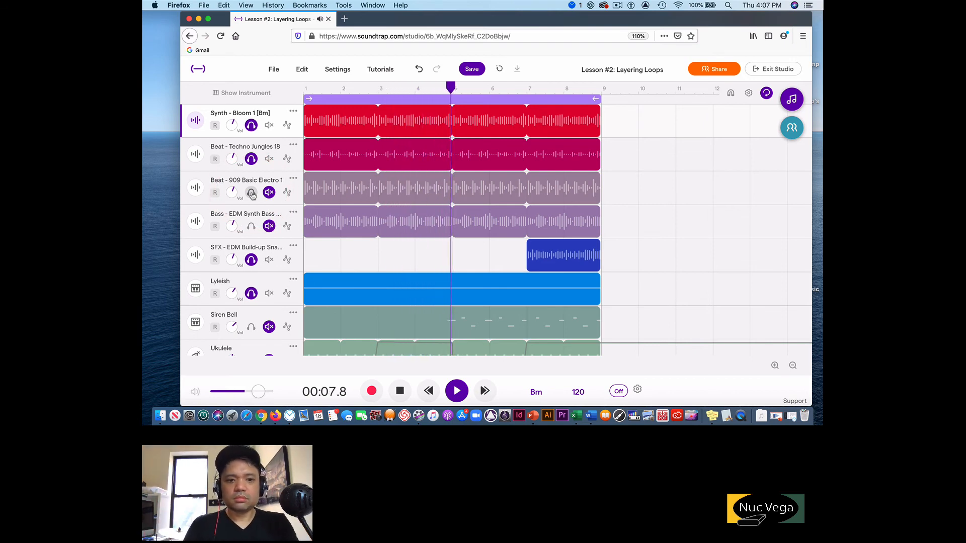
Add the Siren Bell lead to the soloed layers during playback
{"action": "scroll", "coordinate": [256, 206], "scroll_direction": "down", "scroll_amount": 2}
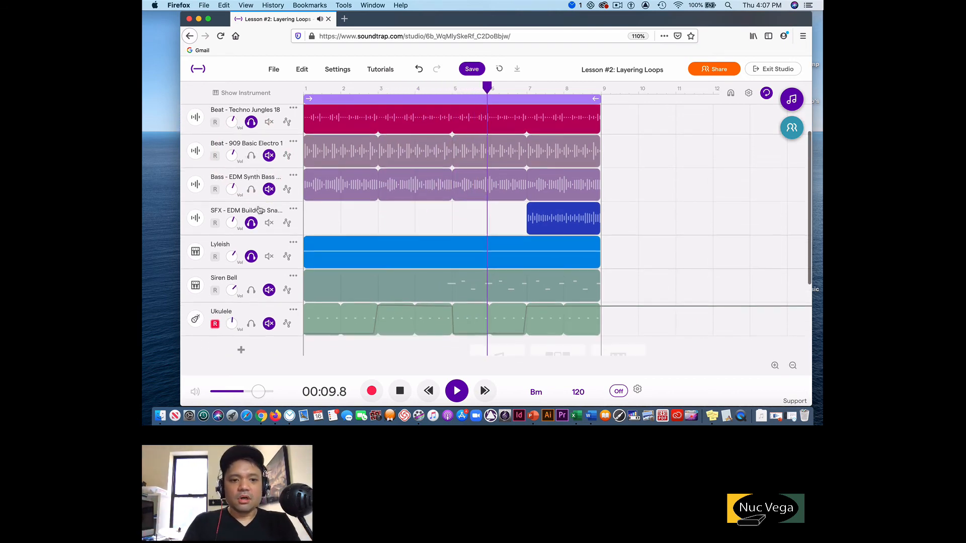
{"action": "scroll", "coordinate": [254, 237], "scroll_direction": "down", "scroll_amount": 1}
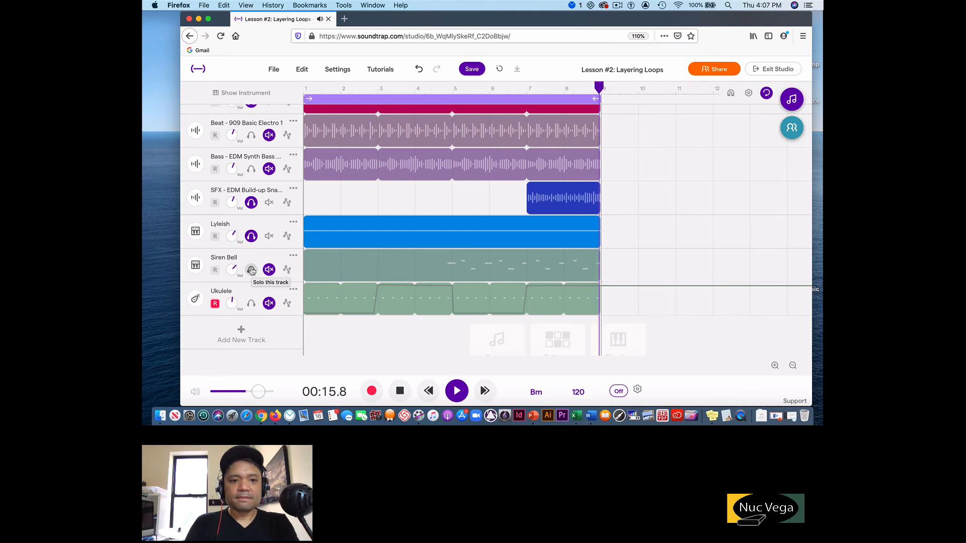
{"action": "left_click", "coordinate": [251, 270]}
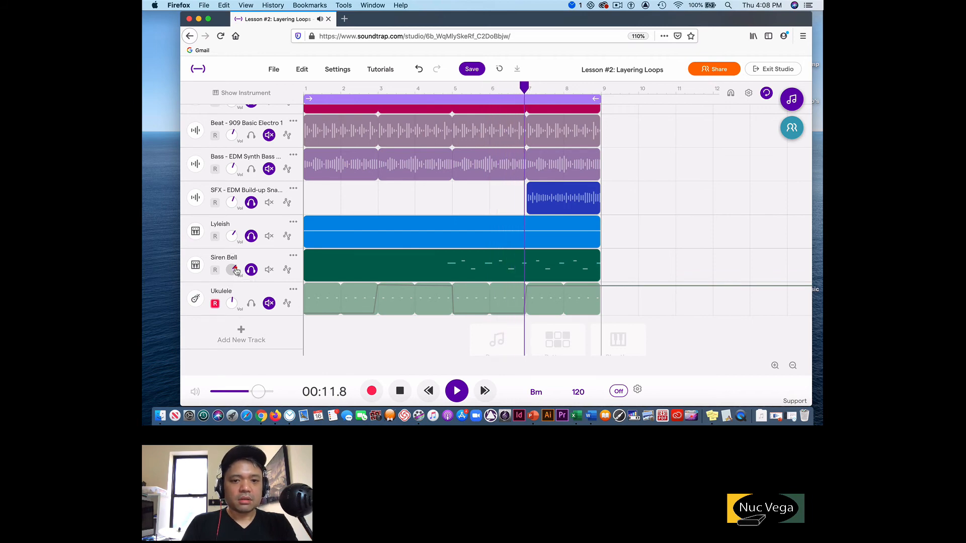
{"action": "left_click", "coordinate": [236, 272]}
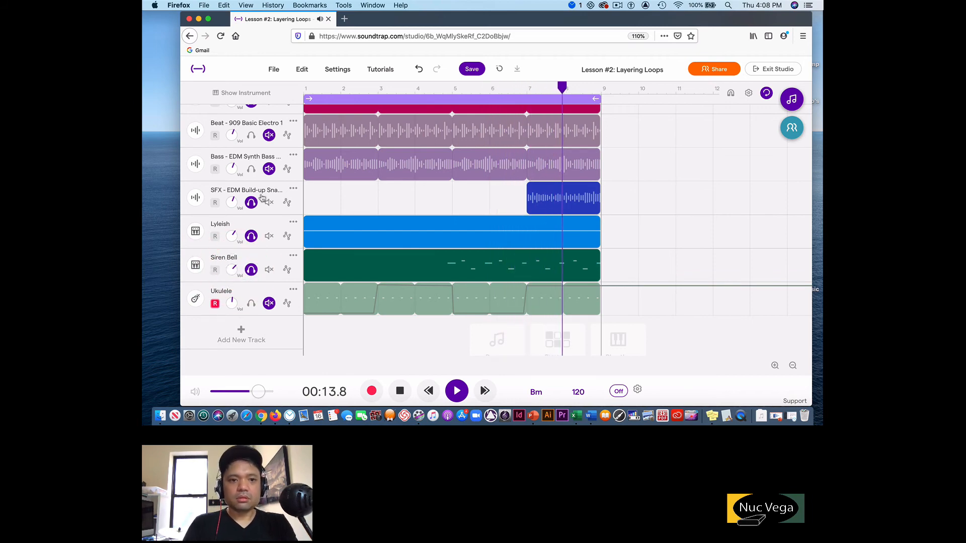
Swap the soloed beats by taking Techno Jungles 18 out of solo and bringing 909 Basic Electro 1 back in
{"action": "scroll", "coordinate": [262, 198], "scroll_direction": "up", "scroll_amount": 3}
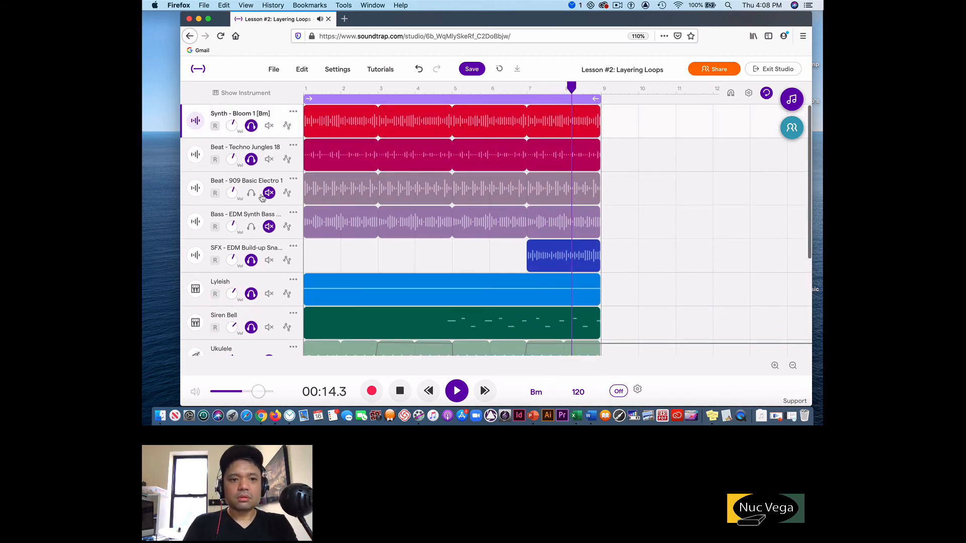
{"action": "left_click", "coordinate": [251, 160]}
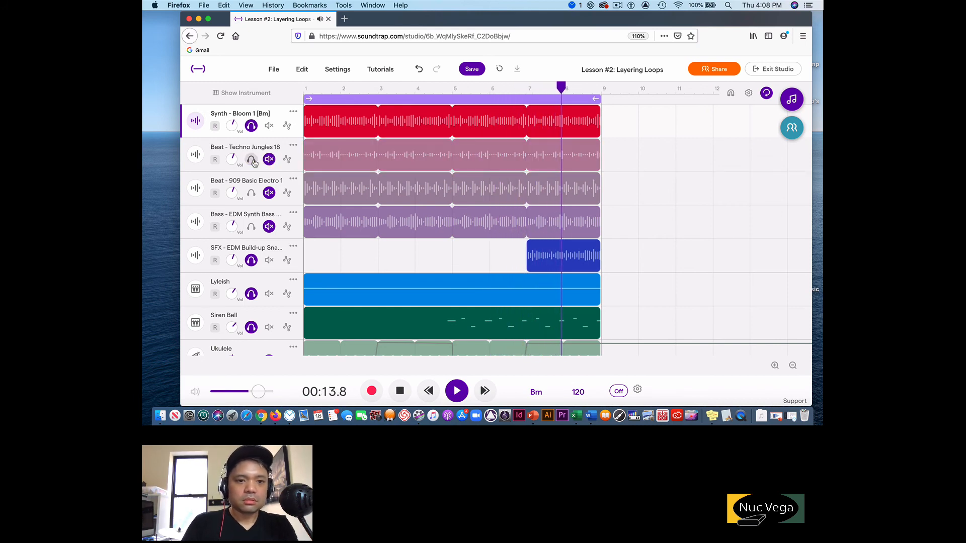
{"action": "left_click", "coordinate": [251, 194]}
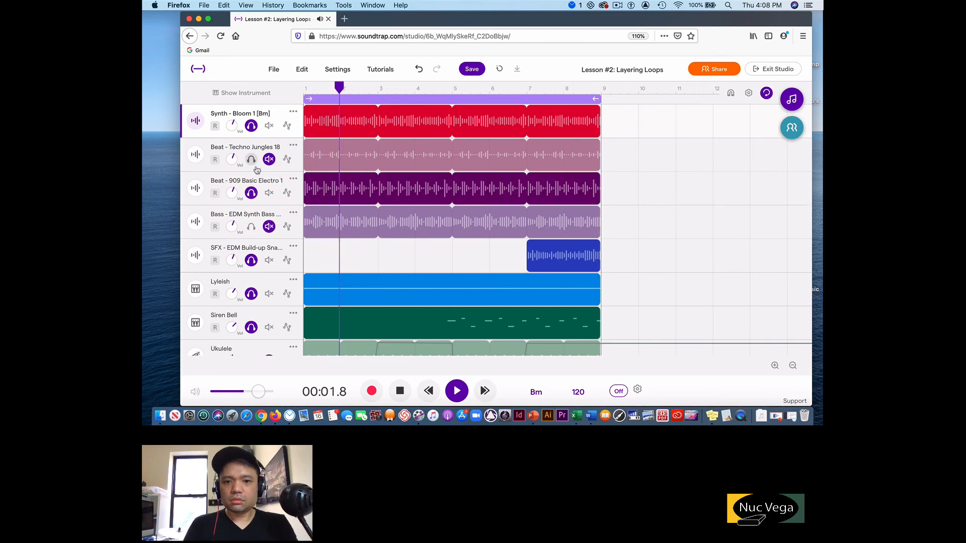
Take the Lyleish track out of solo and bring the Ukulele rhythm in as the song loops
{"action": "scroll", "coordinate": [342, 191], "scroll_direction": "down", "scroll_amount": 2}
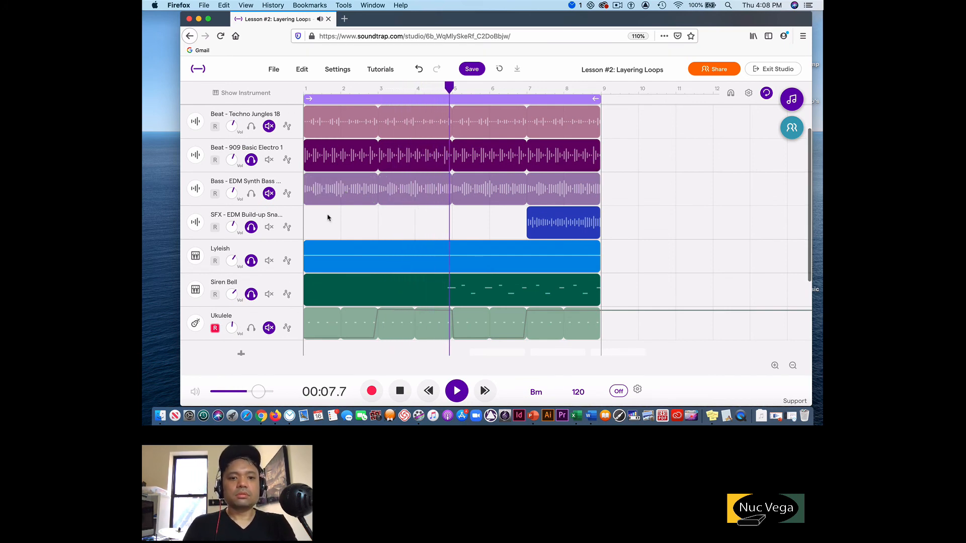
{"action": "scroll", "coordinate": [327, 211], "scroll_direction": "up", "scroll_amount": 1}
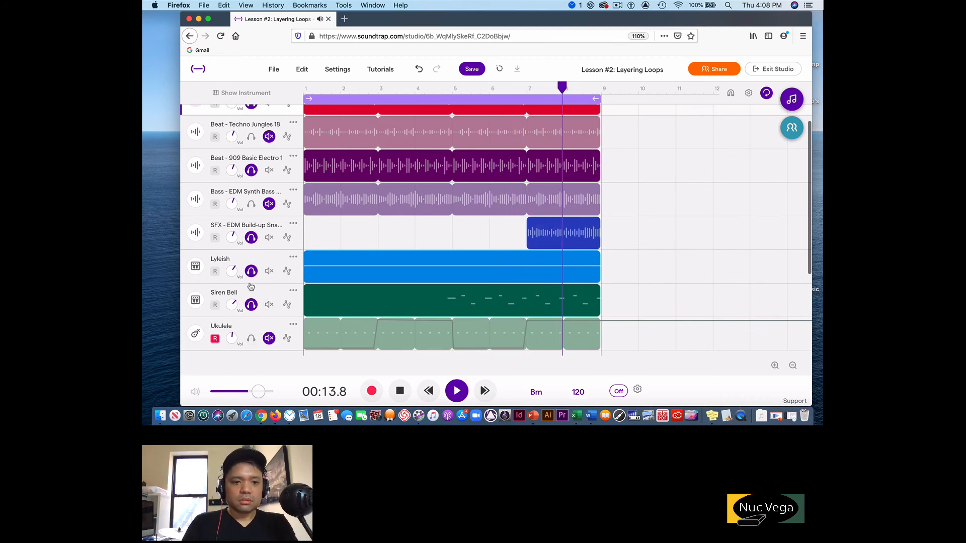
{"action": "left_click", "coordinate": [250, 274]}
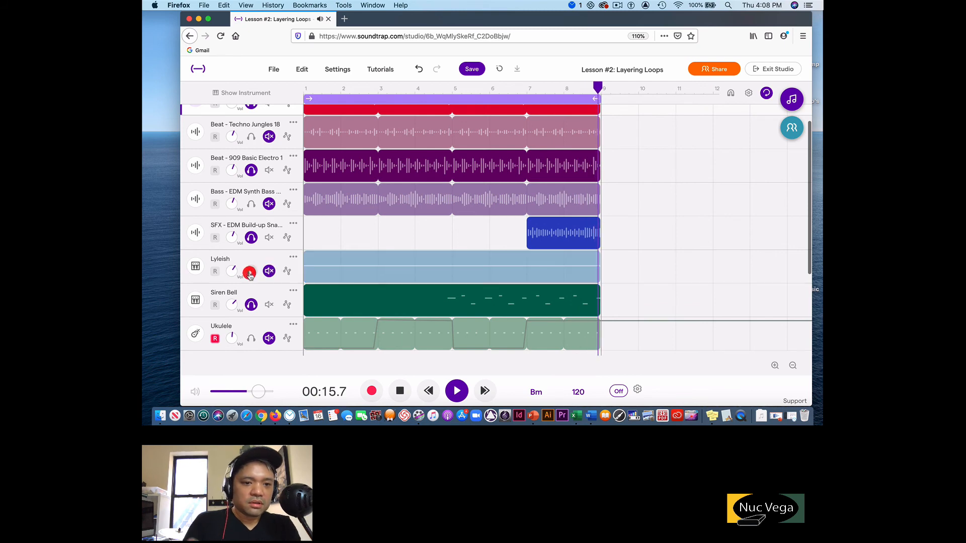
{"action": "left_click", "coordinate": [251, 338]}
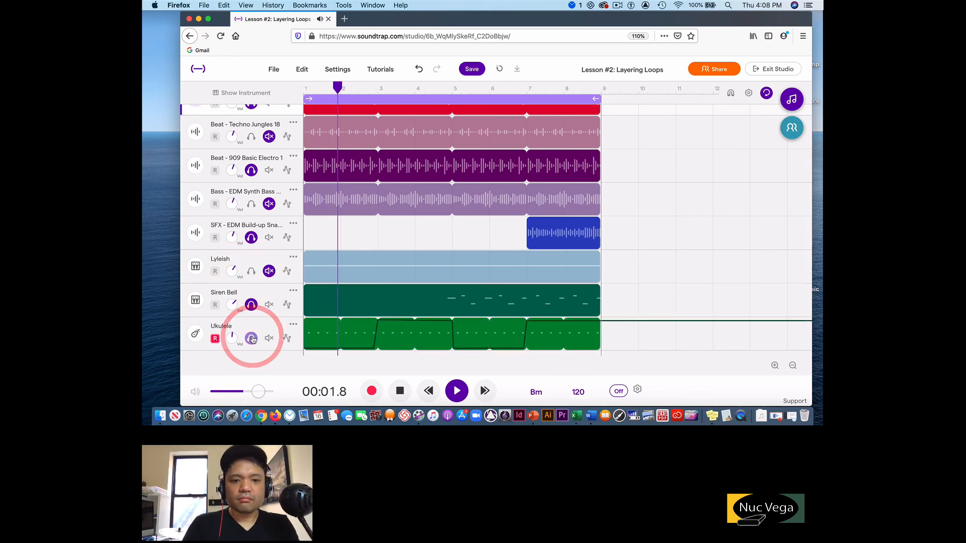
Bring the Lyleish held note and then the Techno Jungles 18 beat back into the soloed mix
{"action": "scroll", "coordinate": [257, 238], "scroll_direction": "up", "scroll_amount": 1}
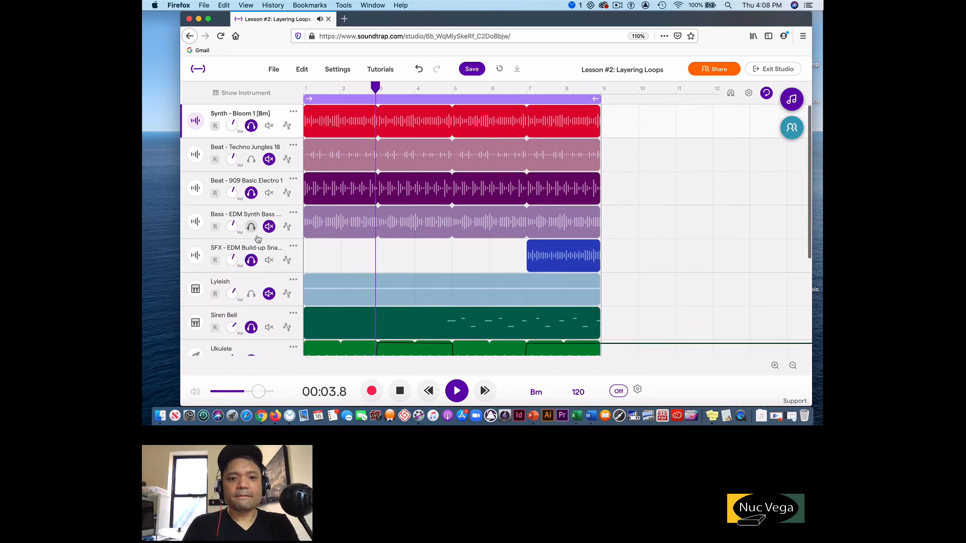
{"action": "scroll", "coordinate": [258, 239], "scroll_direction": "down", "scroll_amount": 1}
{"action": "left_click", "coordinate": [254, 233]}
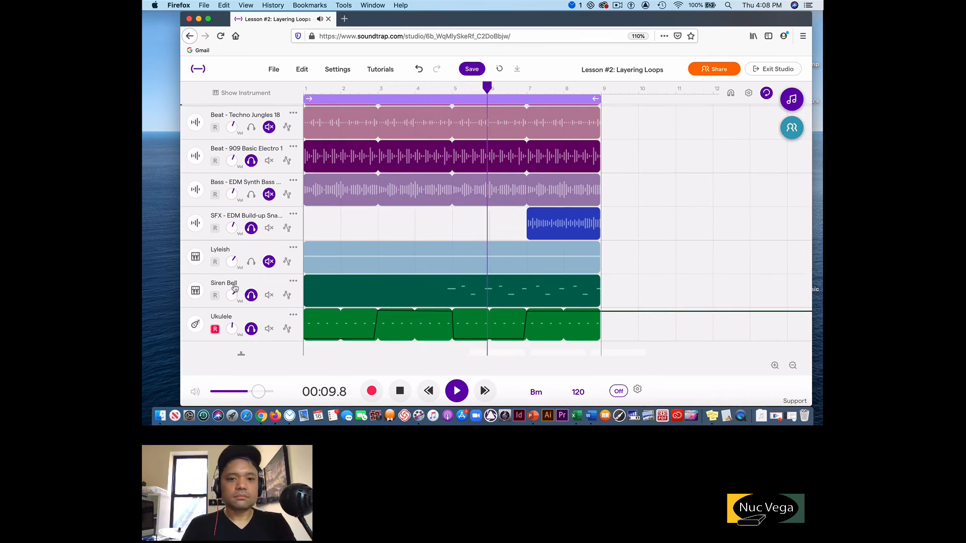
{"action": "left_click", "coordinate": [250, 264]}
{"action": "scroll", "coordinate": [260, 237], "scroll_direction": "up", "scroll_amount": 1}
{"action": "scroll", "coordinate": [259, 237], "scroll_direction": "up", "scroll_amount": 1}
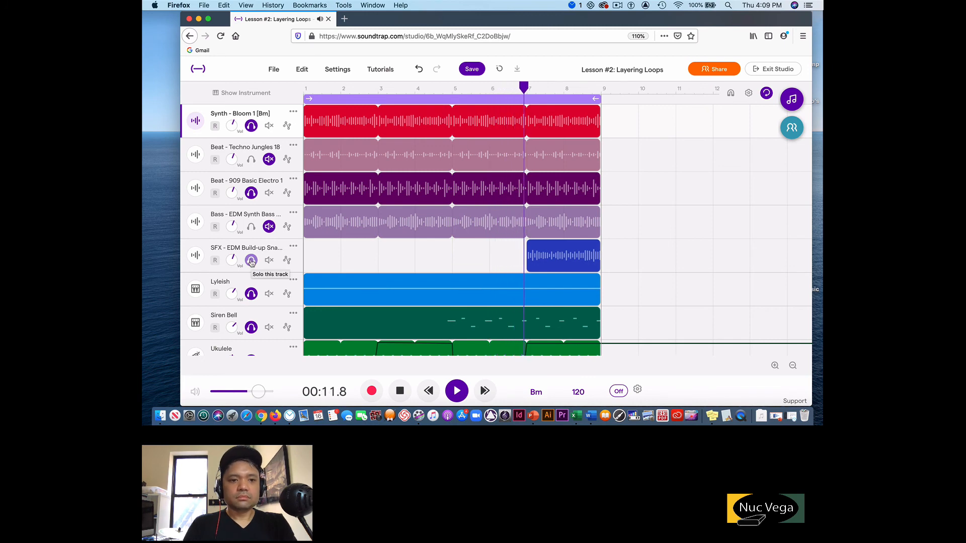
{"action": "left_click", "coordinate": [256, 162]}
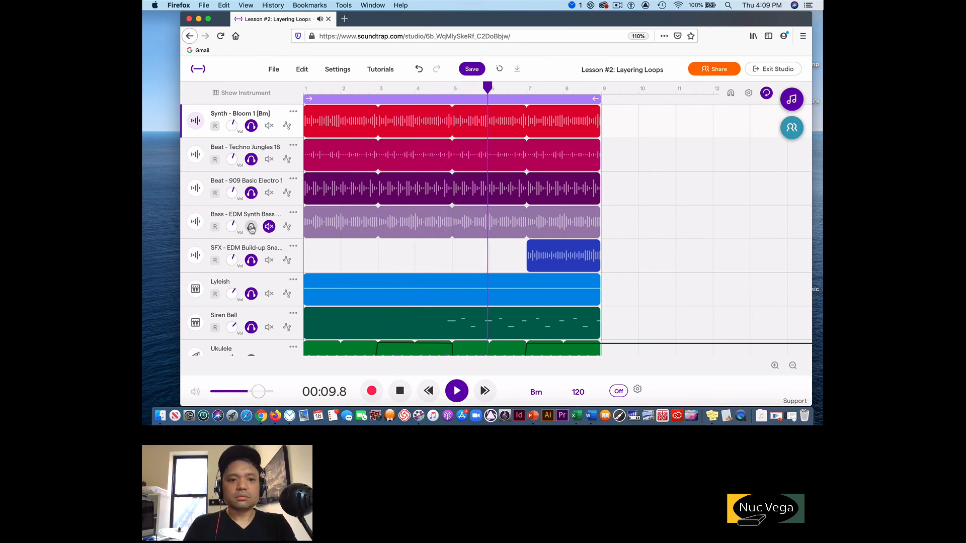
Bring the EDM Synth Bass back into solo to play the full arrangement, and stop playback after listening
{"action": "scroll", "coordinate": [252, 229], "scroll_direction": "down", "scroll_amount": 3}
{"action": "scroll", "coordinate": [252, 224], "scroll_direction": "up", "scroll_amount": 2}
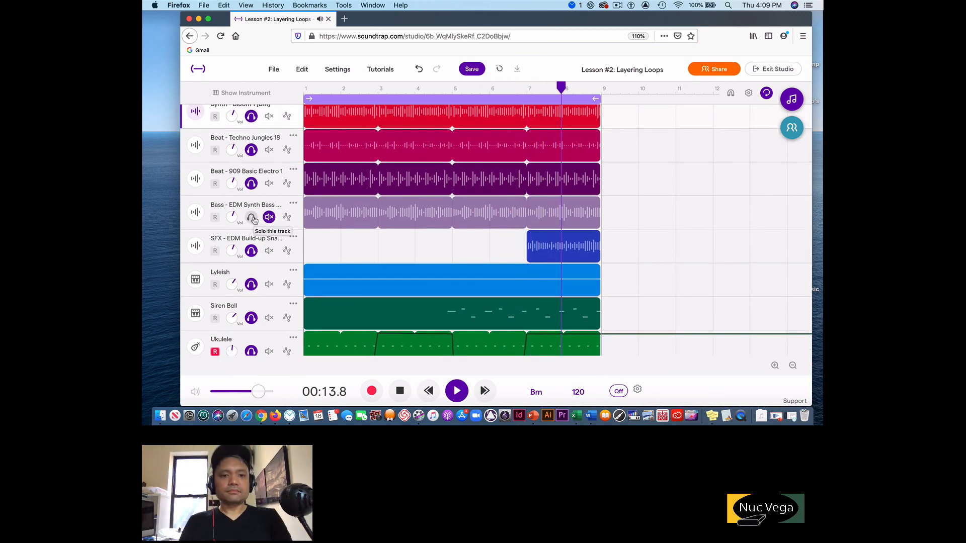
{"action": "left_click", "coordinate": [253, 219]}
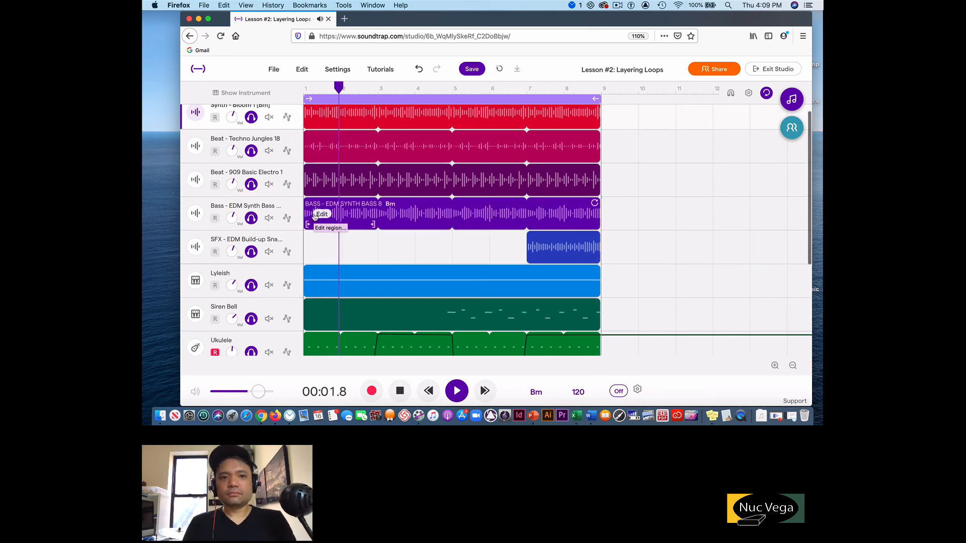
{"action": "scroll", "coordinate": [314, 217], "scroll_direction": "up", "scroll_amount": 1}
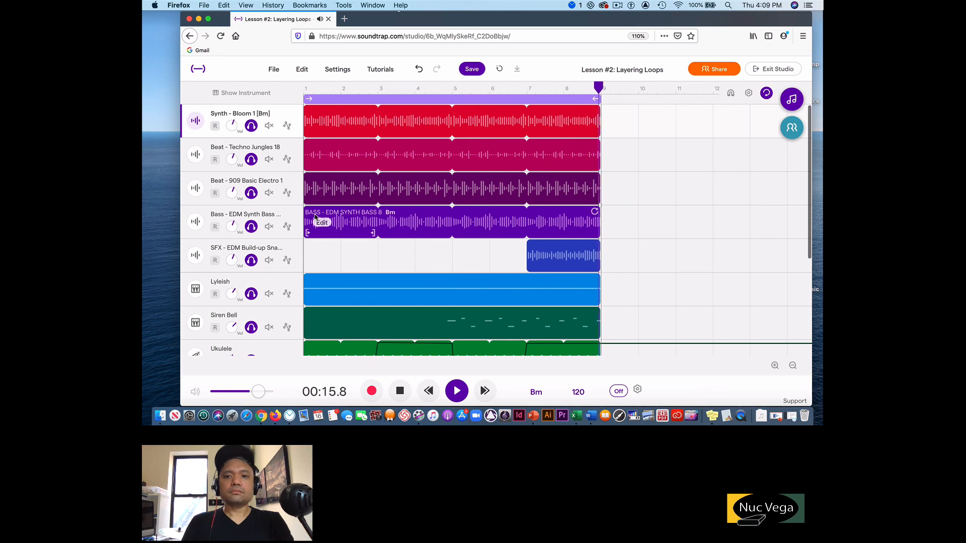
{"action": "key", "text": "space"}
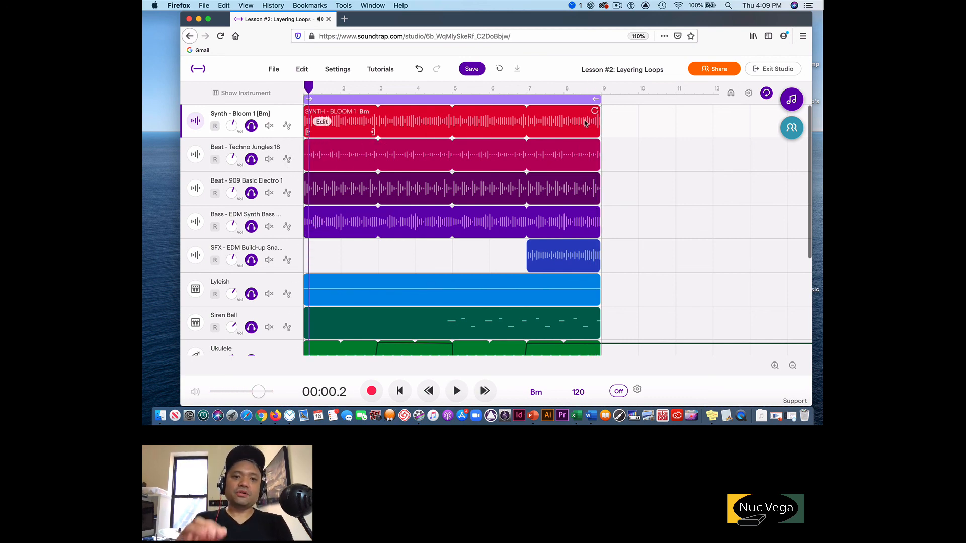
Add a short fade-out to the end of the Synth - Bloom 1 region, starting shortly after bar 8
{"action": "left_click_drag", "start_coordinate": [578, 121], "coordinate": [542, 124]}
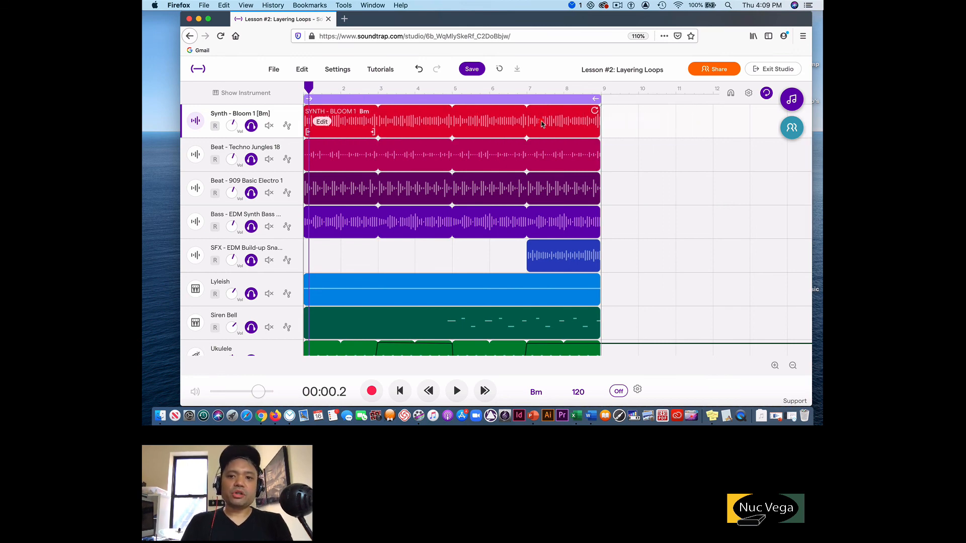
{"action": "left_click", "coordinate": [583, 109]}
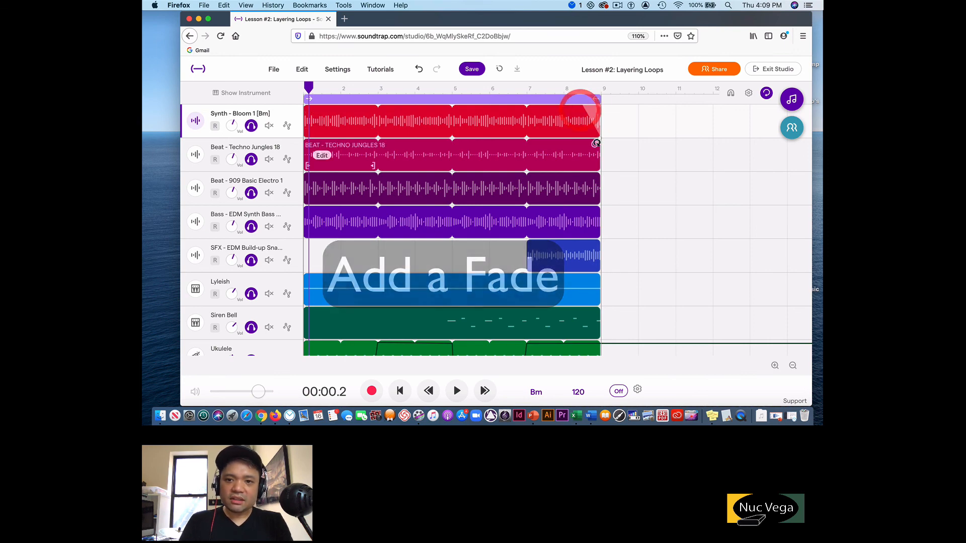
{"action": "left_click", "coordinate": [578, 107]}
Add matching fade-outs to the ends of the Techno Jungles 18, 909 Basic Electro 1, EDM Synth Bass and SFX build-up regions
{"action": "left_click", "coordinate": [596, 143]}
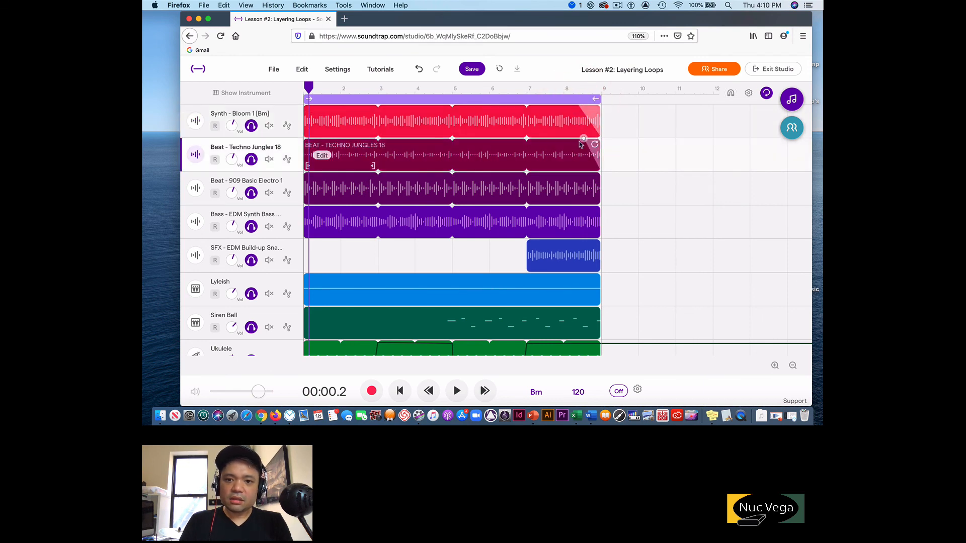
{"action": "left_click", "coordinate": [594, 173]}
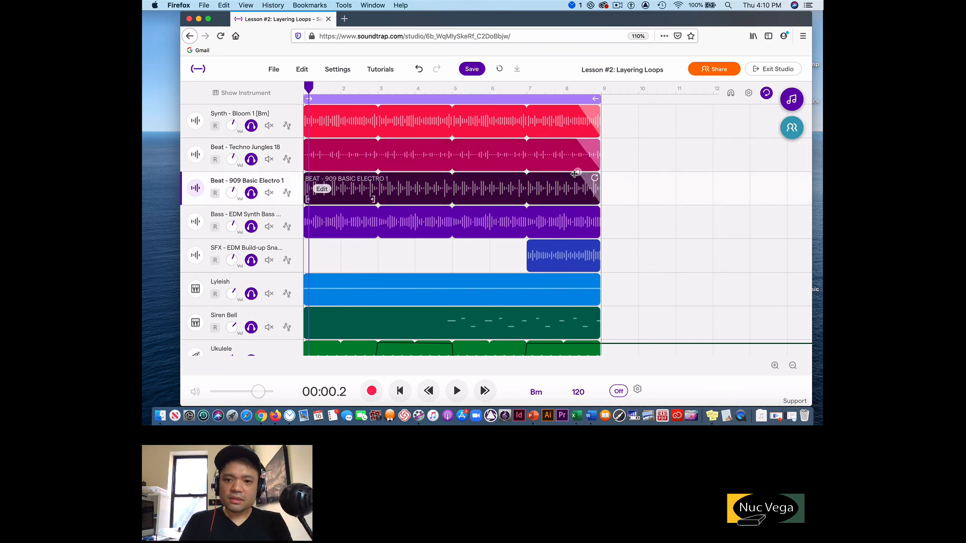
{"action": "left_click", "coordinate": [583, 207]}
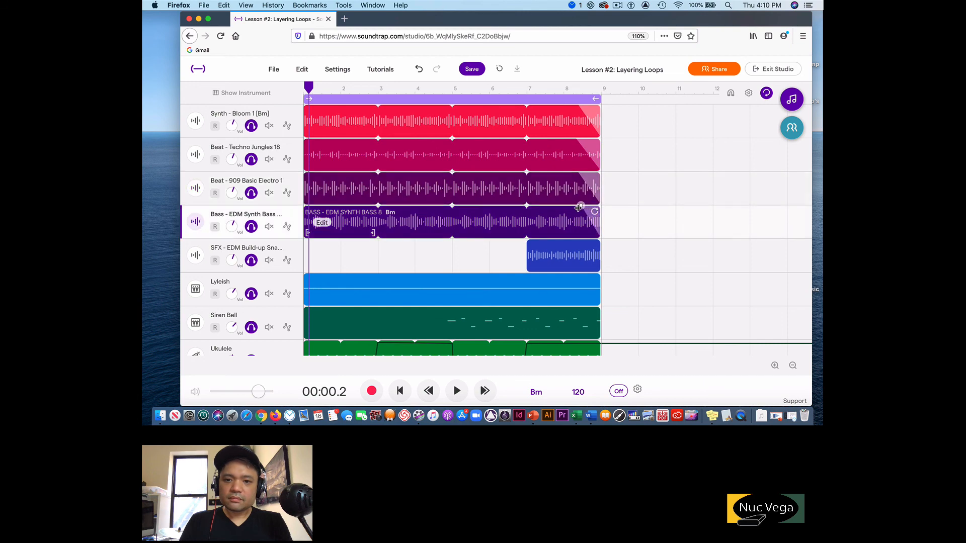
{"action": "left_click", "coordinate": [594, 240]}
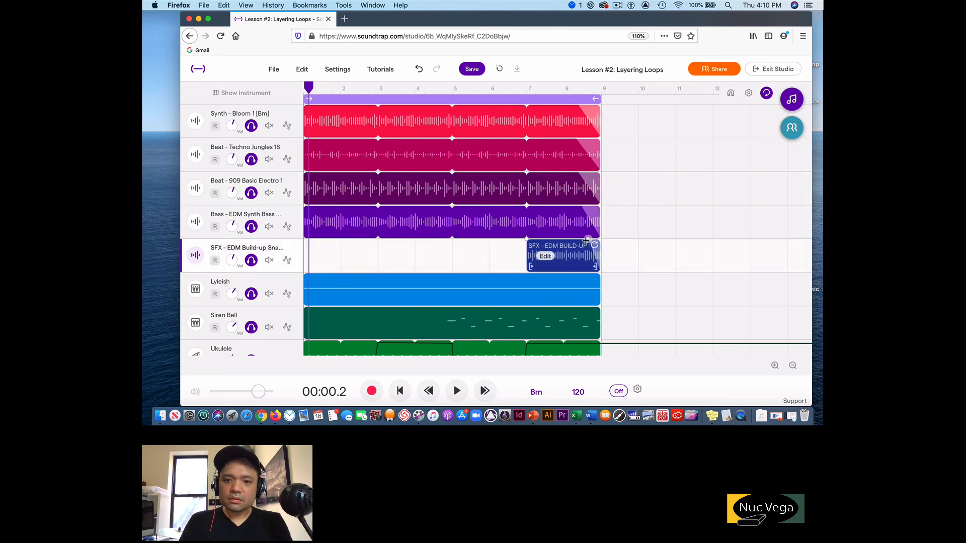
Add matching fade-outs to the ends of the Lyleish, Siren Bell and Ukulele regions
{"action": "left_click", "coordinate": [587, 277]}
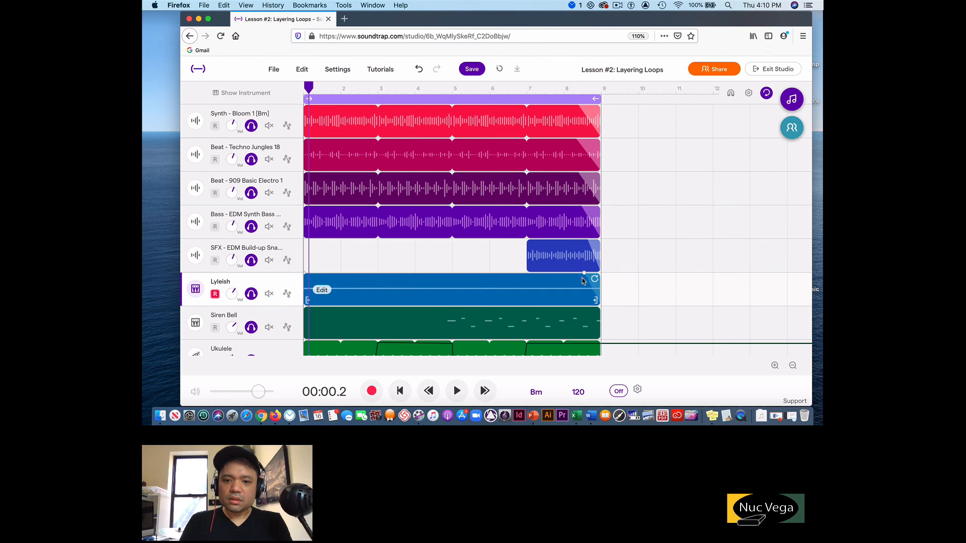
{"action": "left_click", "coordinate": [580, 307]}
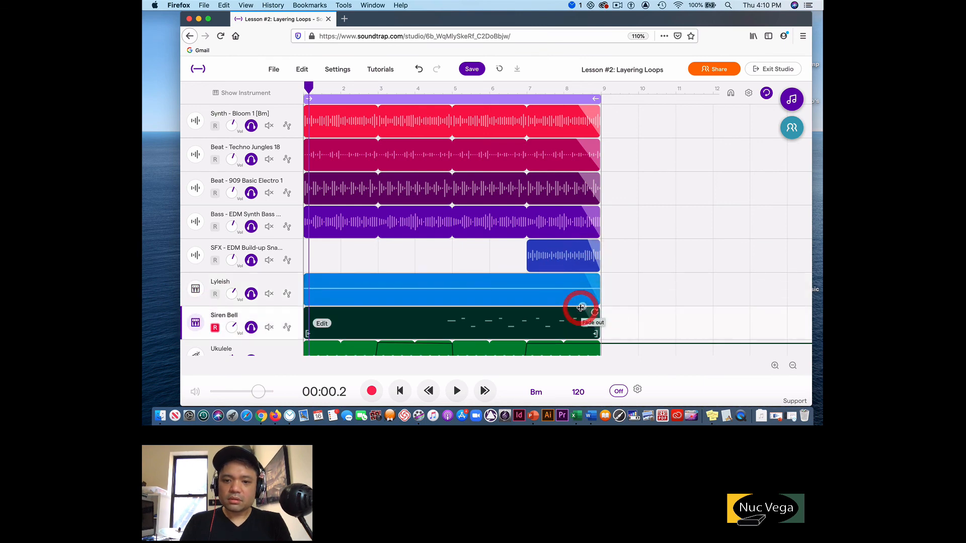
{"action": "scroll", "coordinate": [583, 312], "scroll_direction": "down", "scroll_amount": 1}
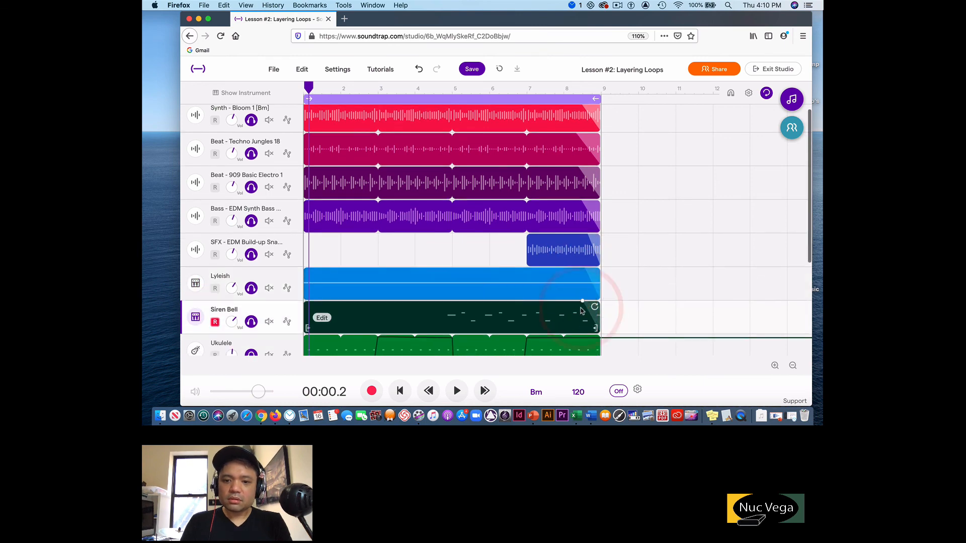
{"action": "left_click", "coordinate": [581, 336]}
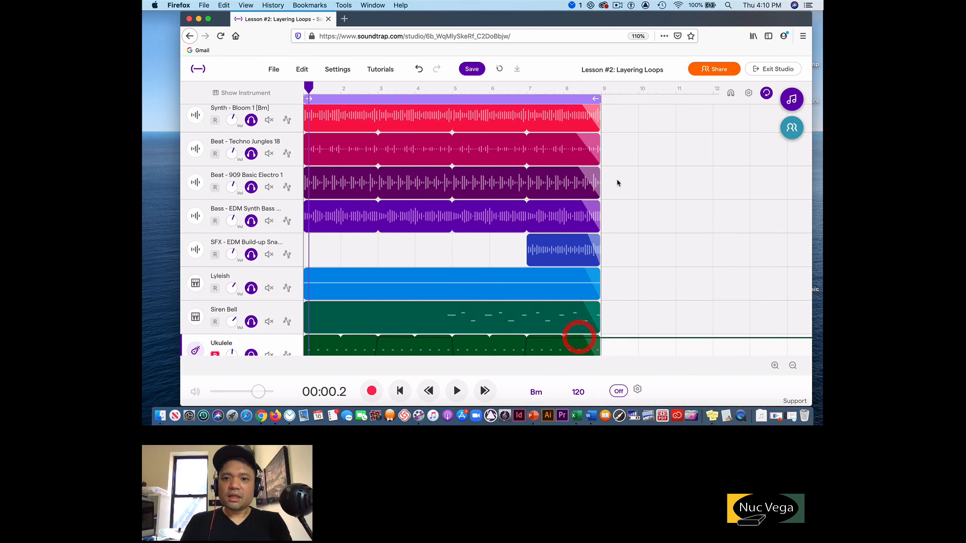
Turn off looping and play the song's ending from shortly before bar 8, stopping playback after the fade-outs
{"action": "left_click", "coordinate": [554, 97]}
{"action": "left_click", "coordinate": [561, 86]}
{"action": "key", "text": "space"}
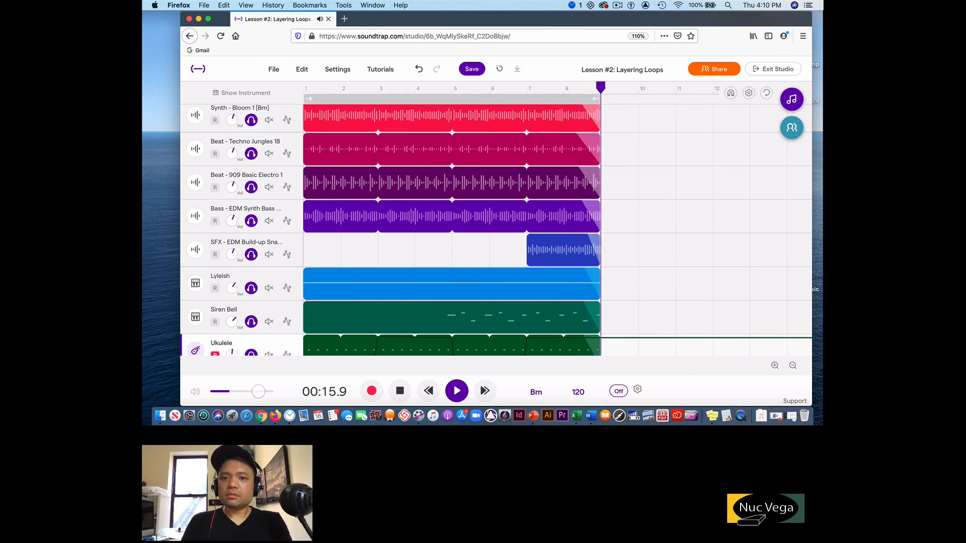
{"action": "key", "text": "space"}
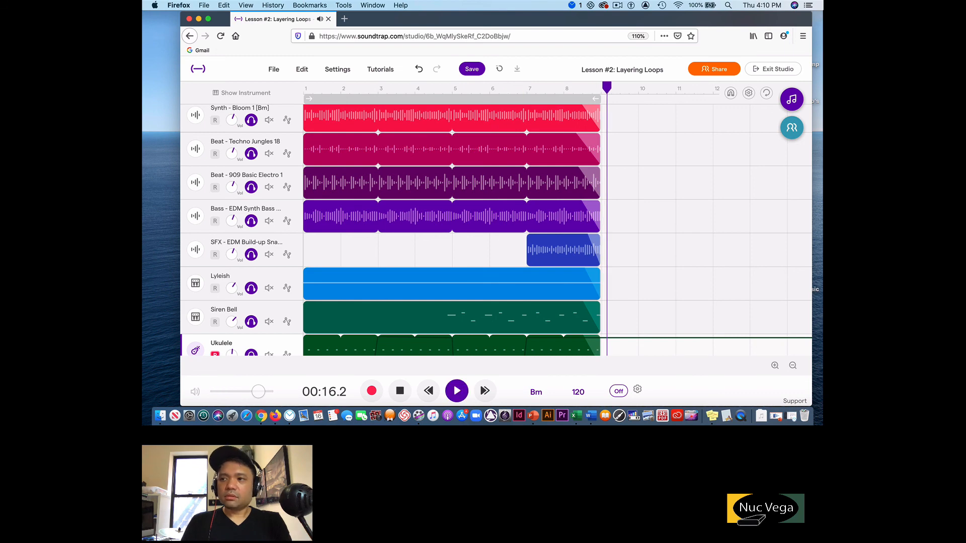
{"action": "key", "text": "space"}
Return the playhead to bar 1 and play the whole arrangement with looping off
{"action": "left_click", "coordinate": [503, 99]}
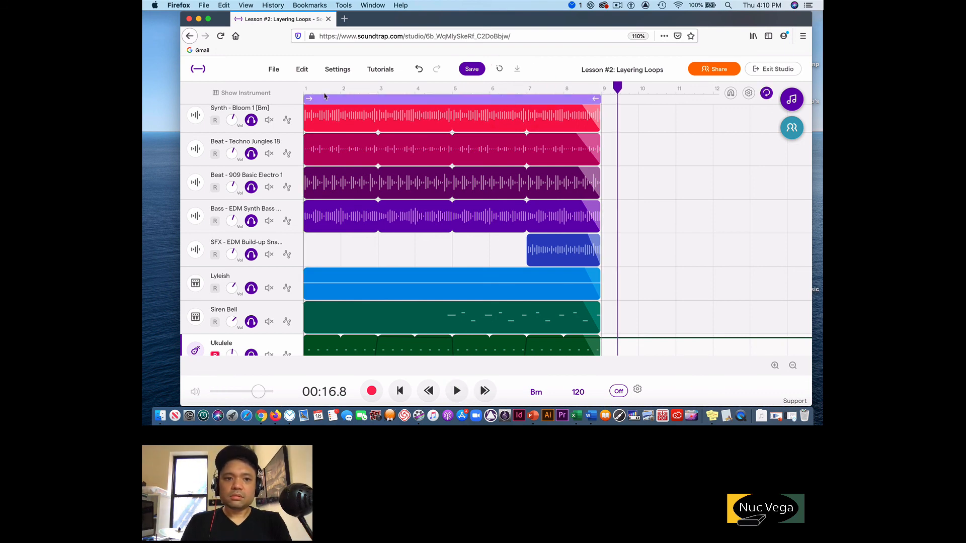
{"action": "left_click", "coordinate": [304, 87]}
{"action": "left_click", "coordinate": [323, 97]}
{"action": "key", "text": "space"}
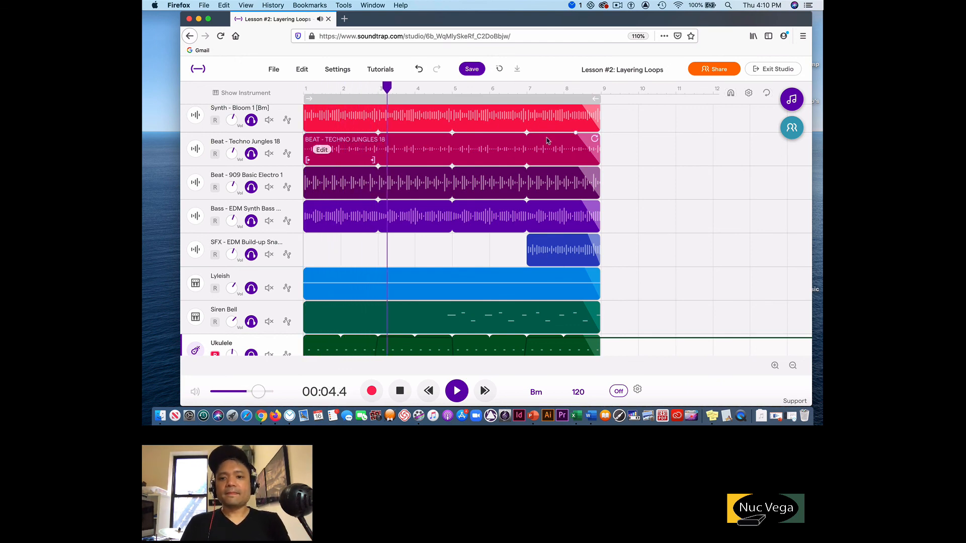
Adjust the fade-out starts of the EDM Synth Bass, SFX build-up and Lyleish regions to line up with the other tracks
{"action": "left_click", "coordinate": [580, 202]}
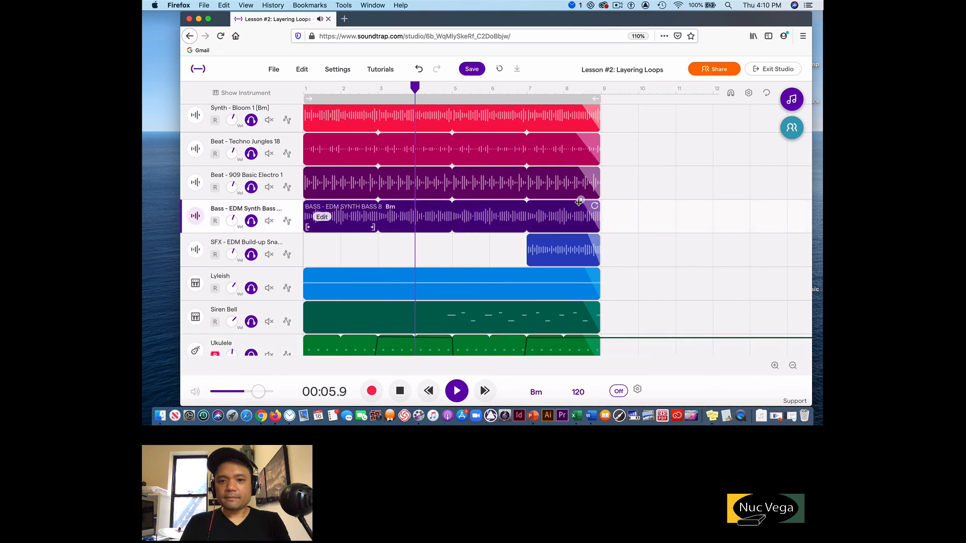
{"action": "left_click", "coordinate": [586, 234]}
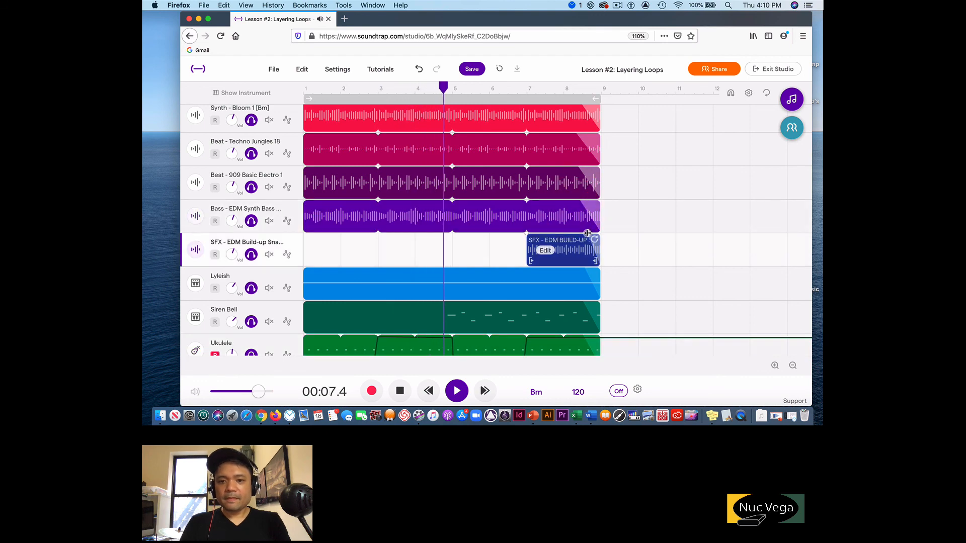
{"action": "left_click", "coordinate": [582, 270]}
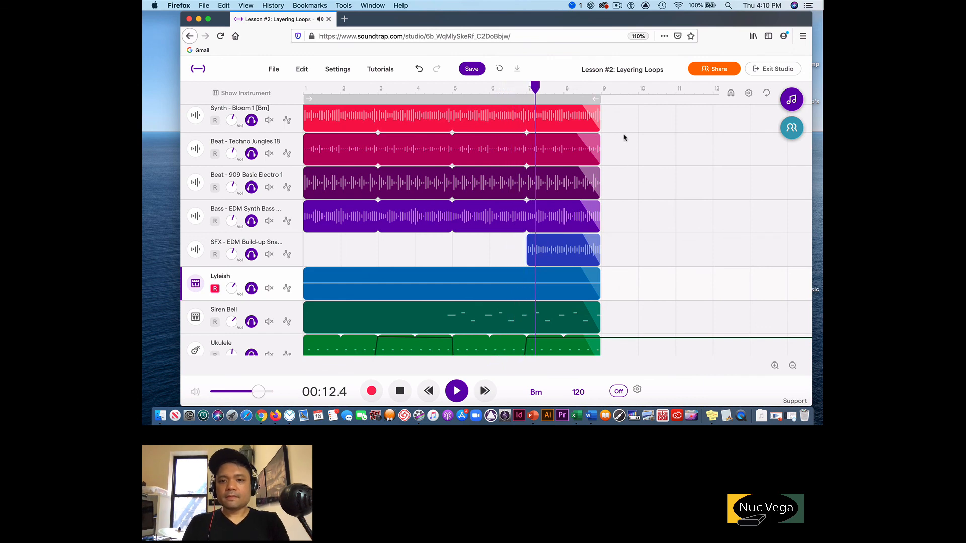
Stop playback once the song has passed its end at bar 9, and save the project
{"action": "scroll", "coordinate": [623, 137], "scroll_direction": "down", "scroll_amount": 1}
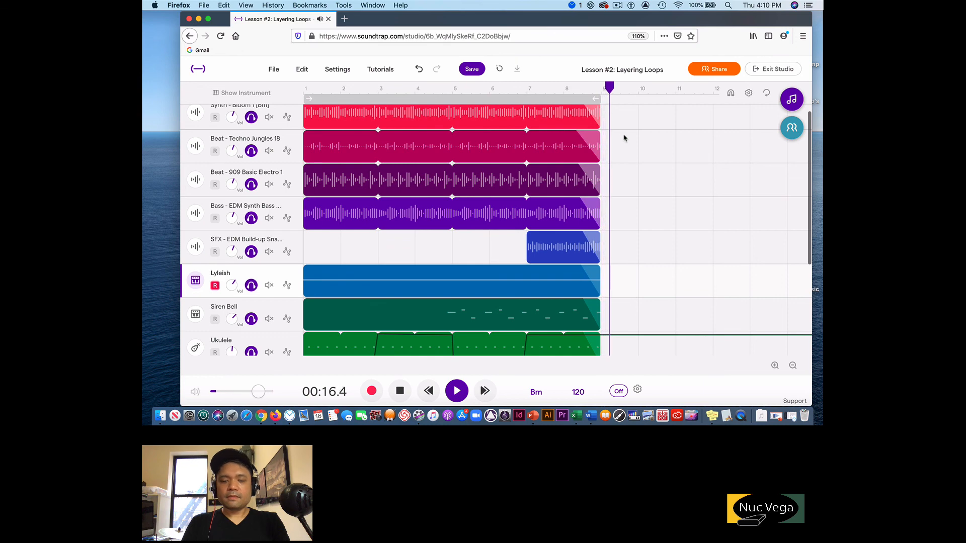
{"action": "key", "text": "space"}
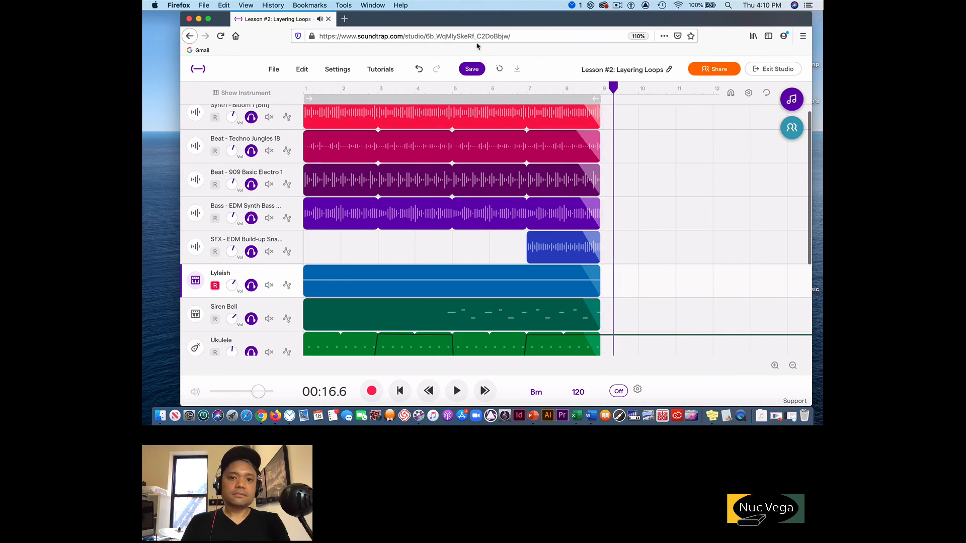
{"action": "left_click", "coordinate": [469, 69]}
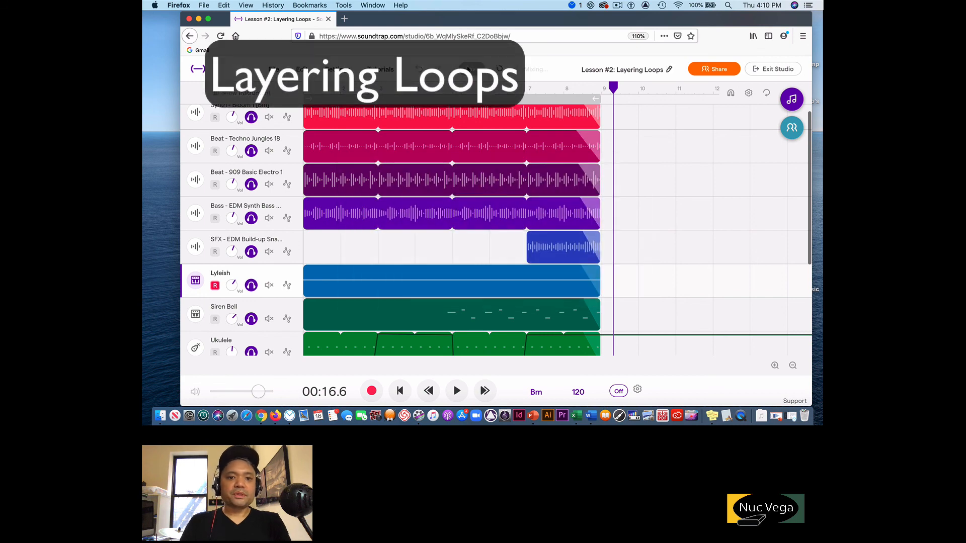
{"action": "scroll", "coordinate": [479, 132], "scroll_direction": "up", "scroll_amount": 1}
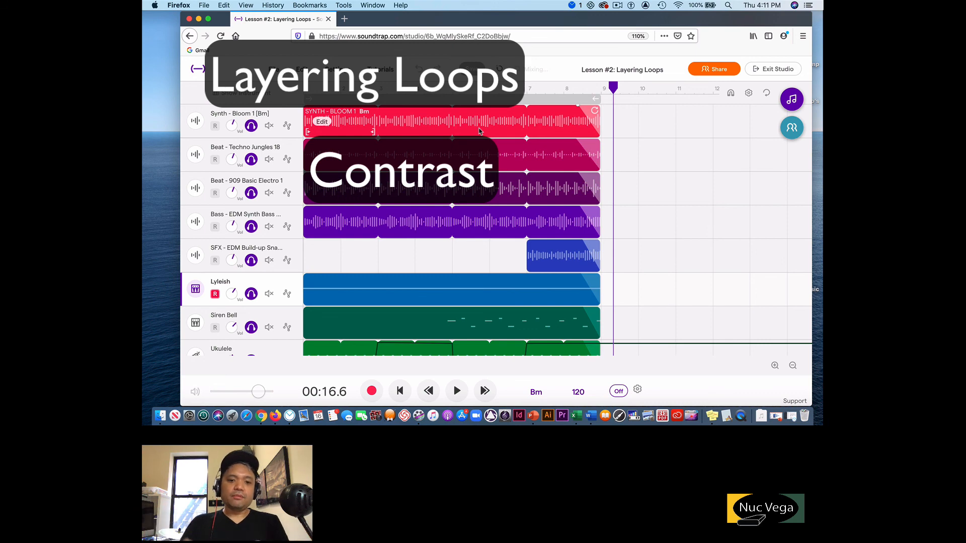
{"action": "scroll", "coordinate": [433, 254], "scroll_direction": "down", "scroll_amount": 4}
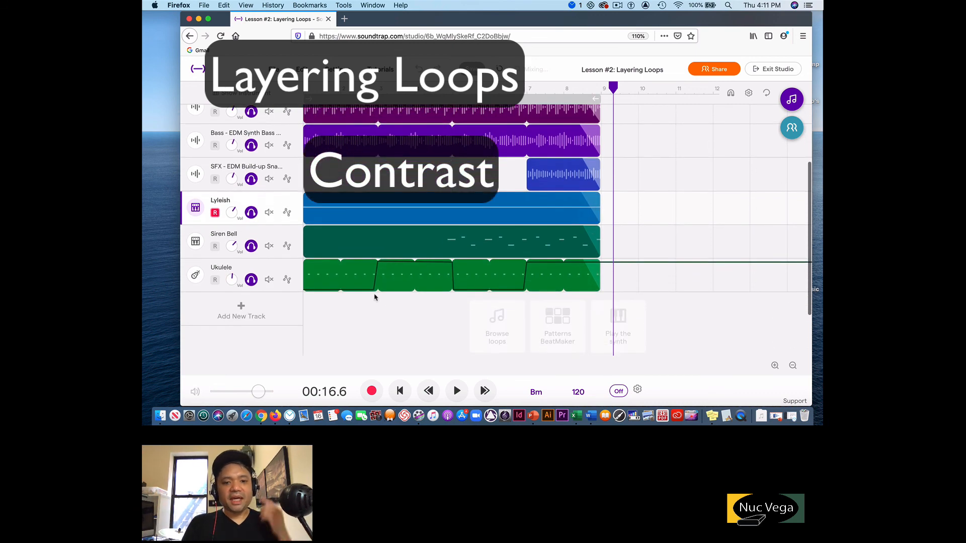
{"action": "mouse_move", "coordinate": [352, 291]}
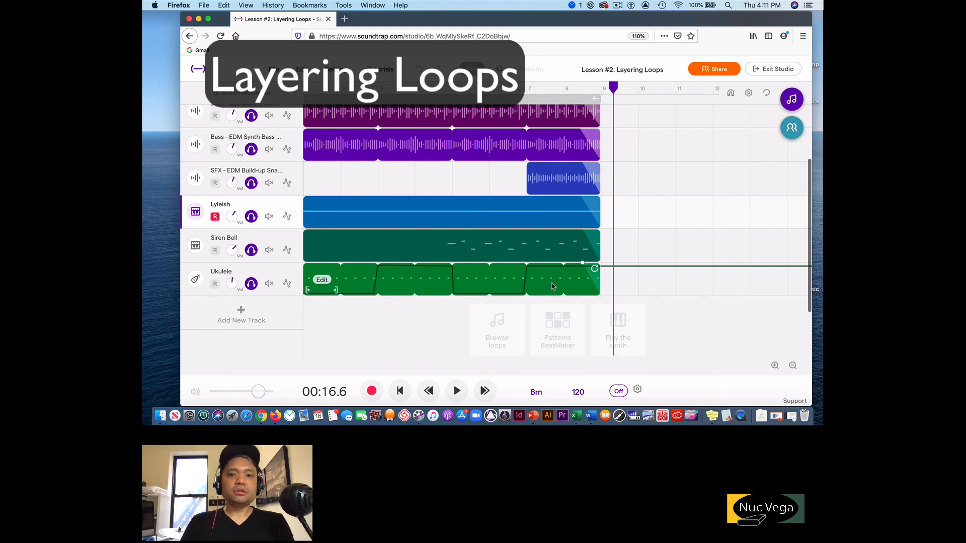
{"action": "scroll", "coordinate": [552, 286], "scroll_direction": "up", "scroll_amount": 4}
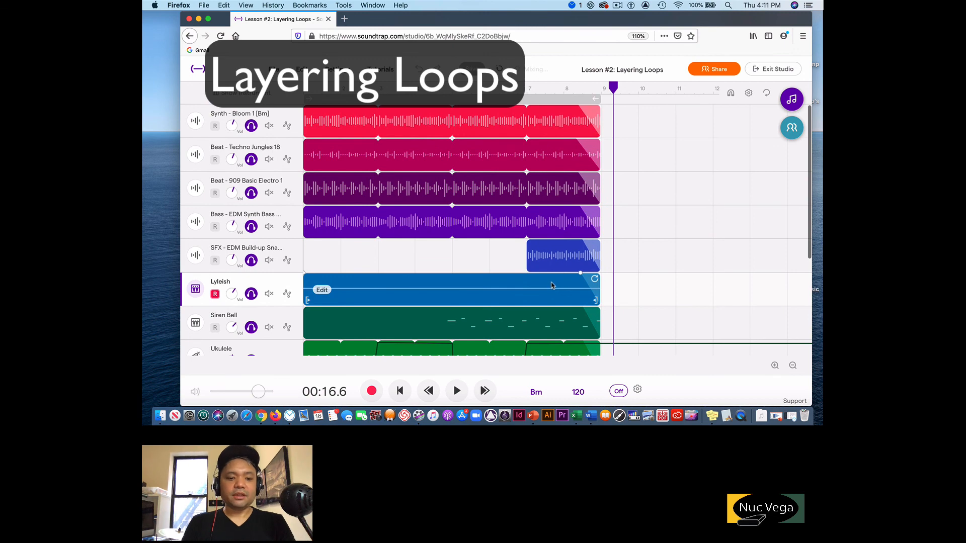